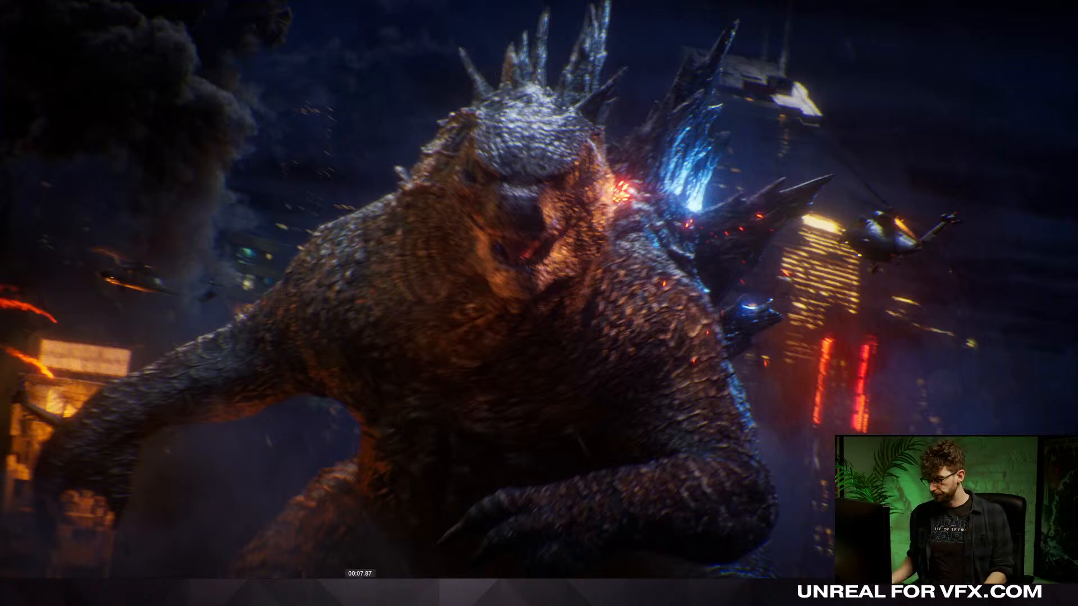
left_click(361, 587)
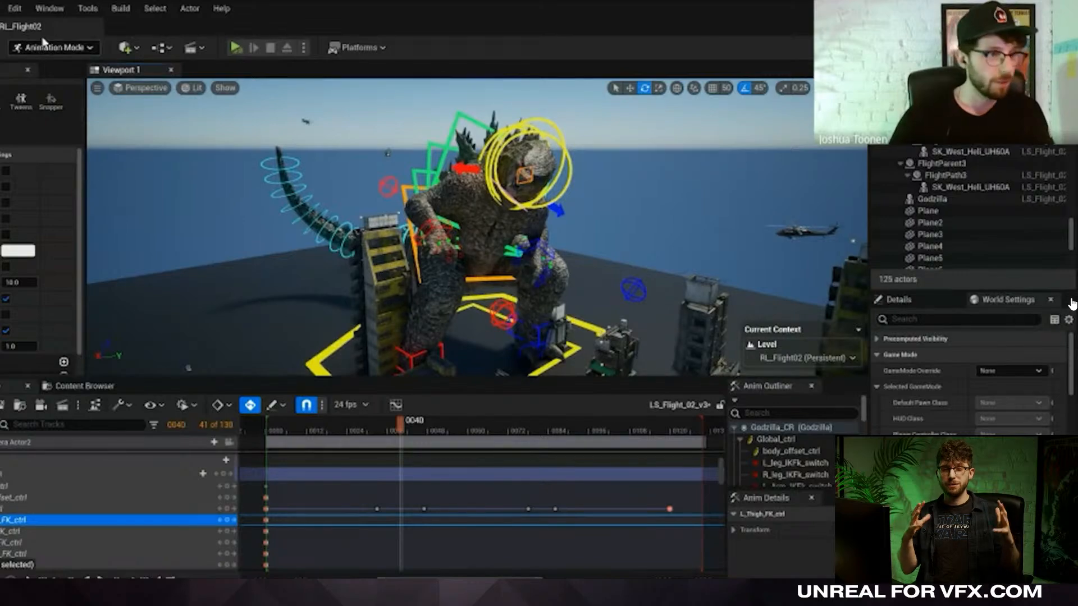
left_click(54, 47)
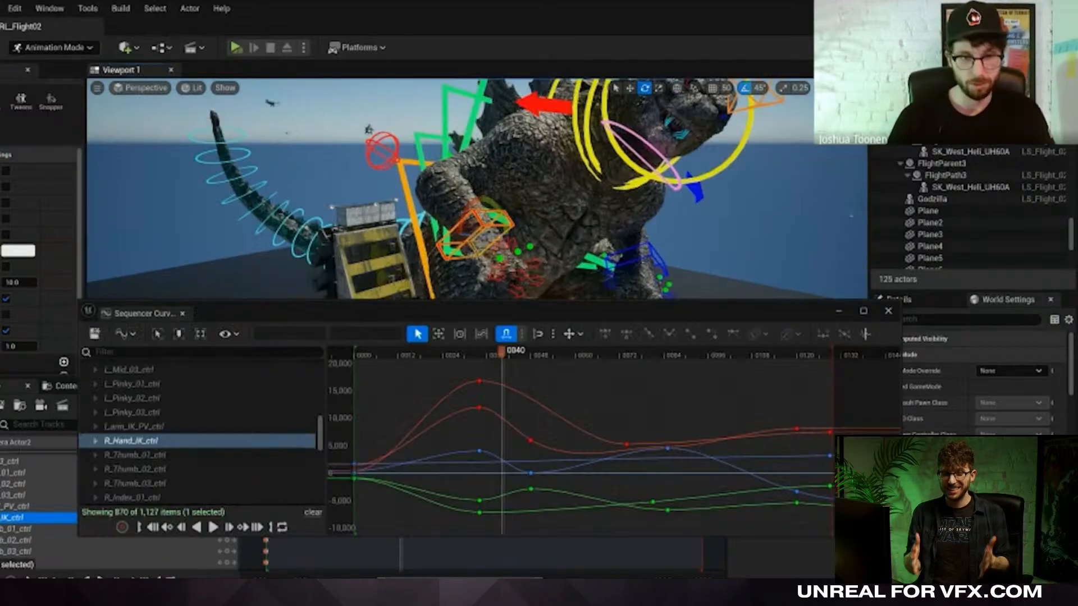
Expand R_Hand_IK_ctrl in the curve editor and select its Rotation.Roll curve.
scroll(477, 219, "up", 5)
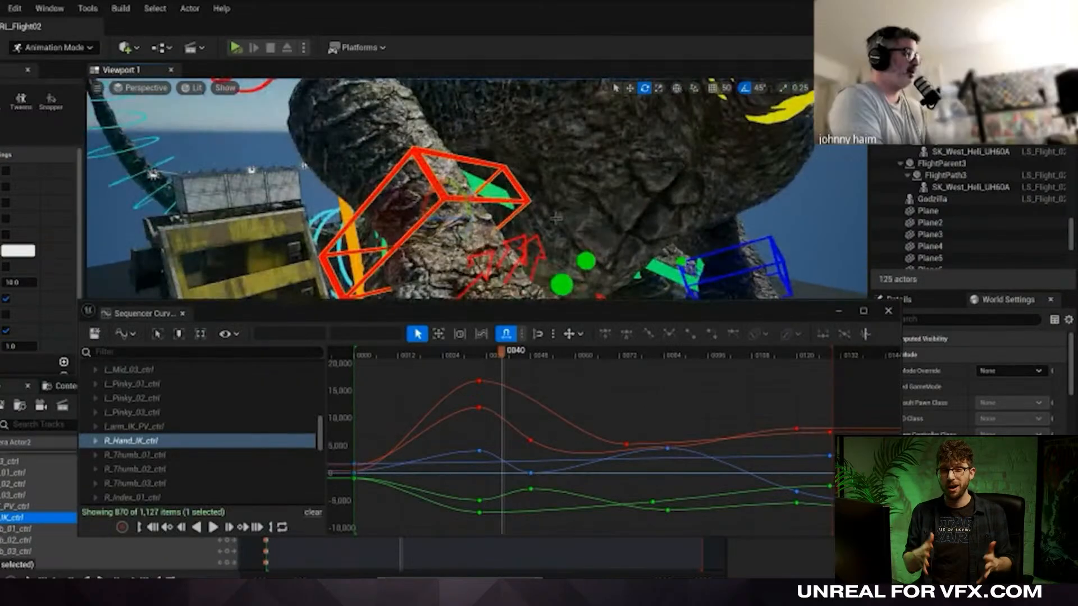
scroll(478, 219, "up", 5)
double_click(164, 441)
scroll(166, 444, "down", 1)
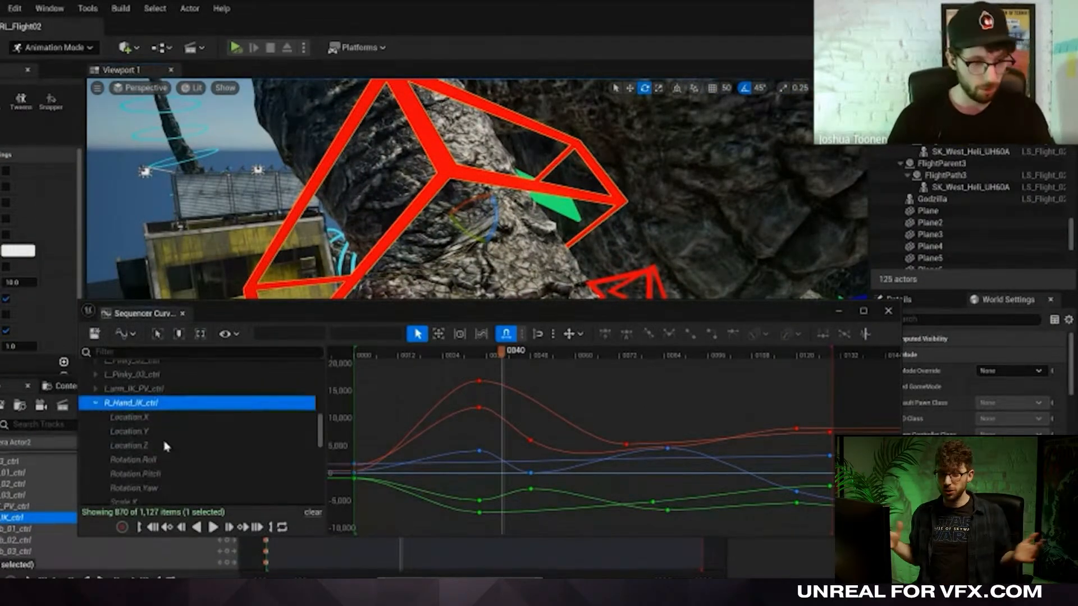
left_click(160, 460)
left_click_drag(498, 382, 498, 411)
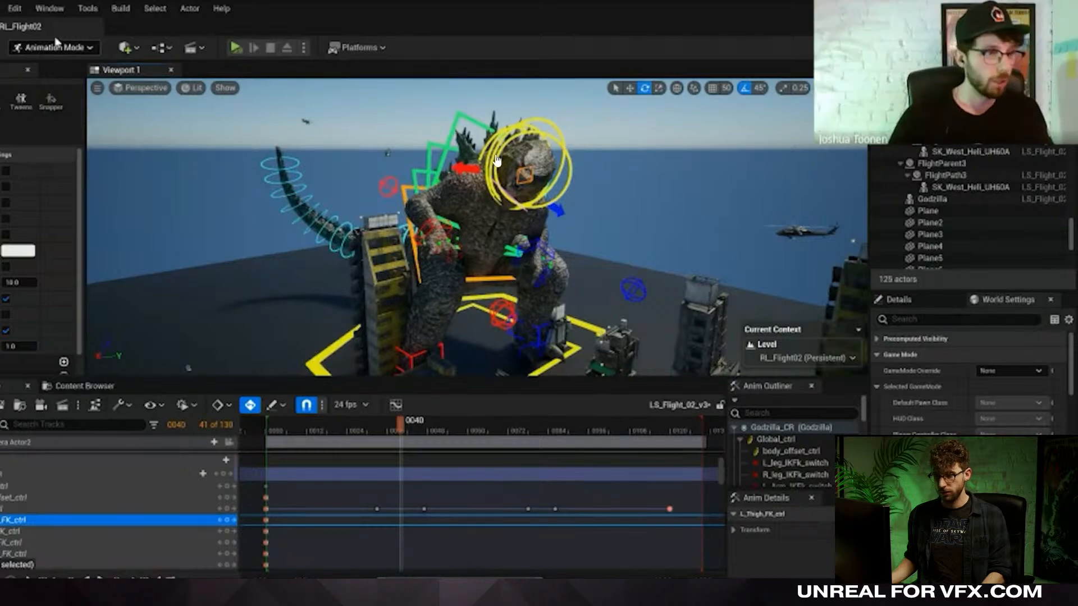
right_click(673, 185)
left_click(35, 49)
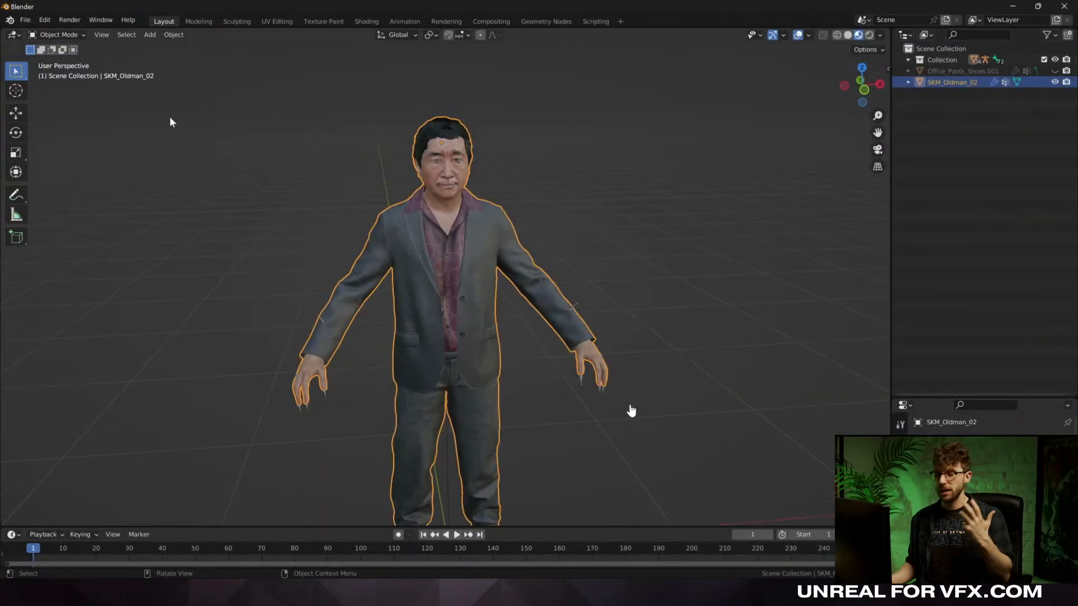
Export the selected SKM_Oldman_02 character as a Wavefront OBJ named SKM_oldman2_rigless.obj in the Chars folder.
left_click(25, 20)
mouse_move(68, 182)
left_click(168, 239)
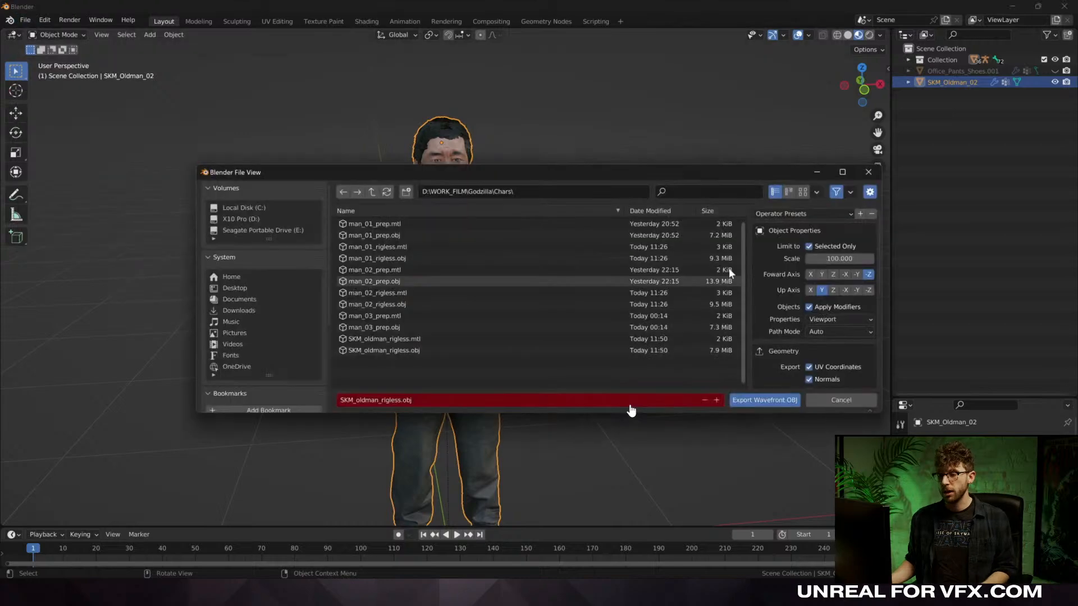
left_click(381, 401)
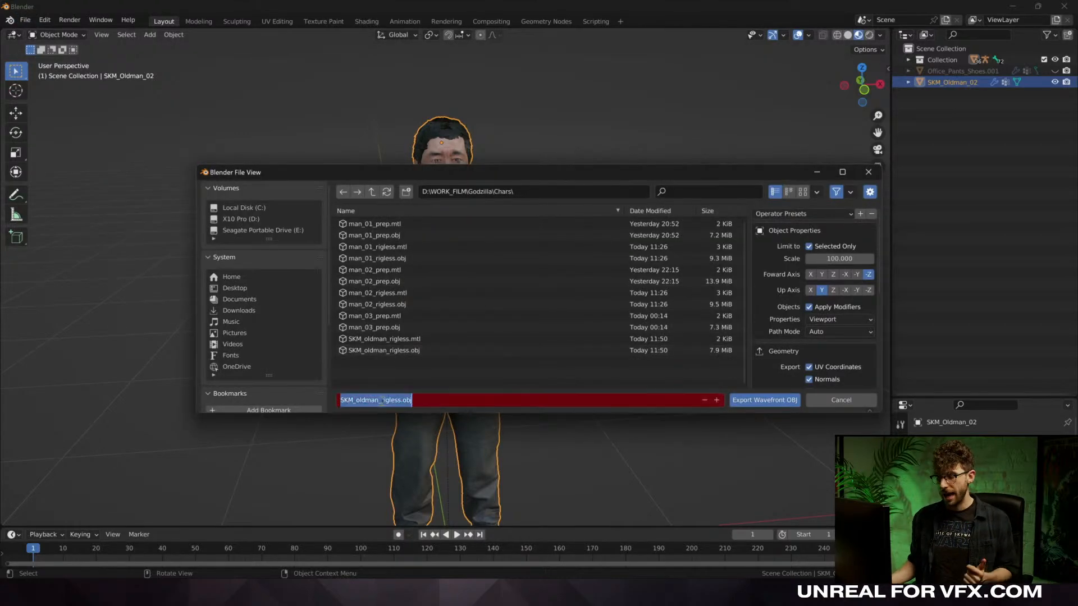
type("2")
left_click(765, 400)
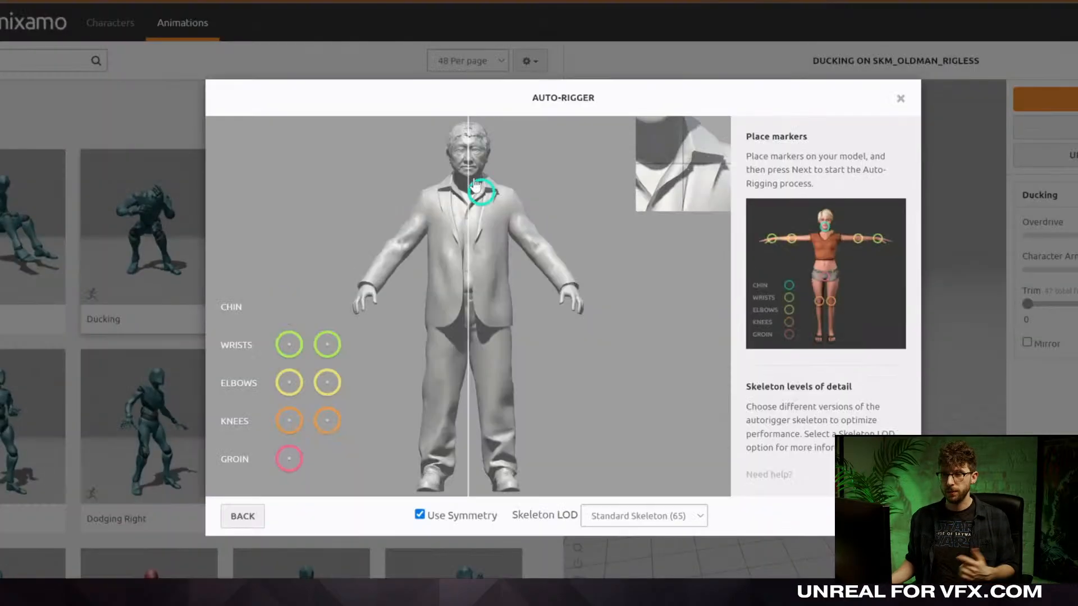
In Mixamo's Auto-Rigger, place the wrist, elbow, knee and groin markers on the old man model with symmetry on.
left_click_drag(289, 345, 369, 291)
left_click_drag(289, 383, 404, 247)
left_click_drag(289, 420, 441, 390)
left_click_drag(289, 458, 464, 317)
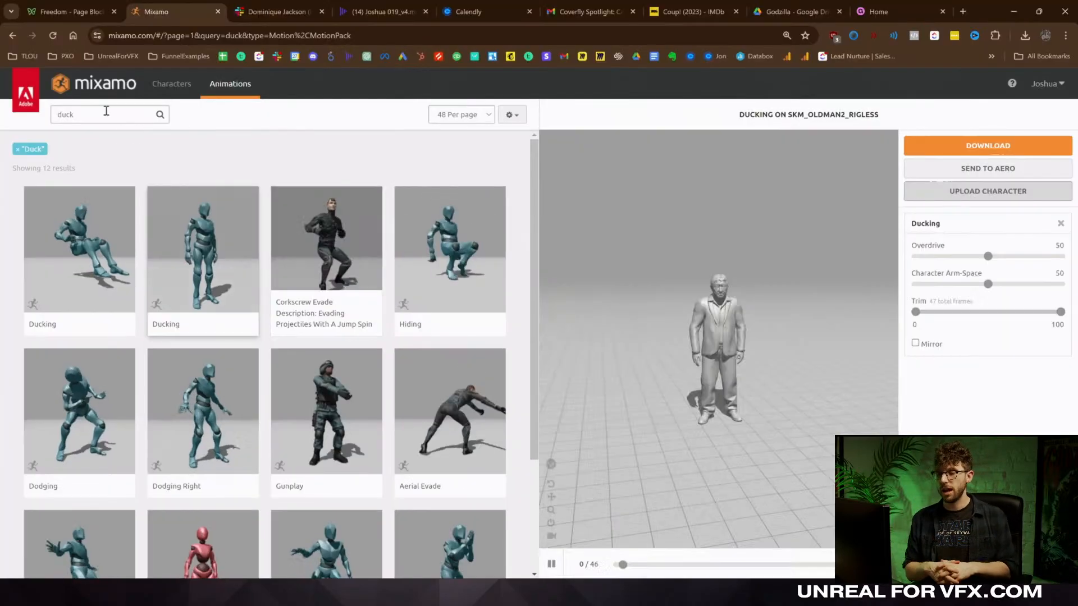
Search the animations for "run", apply Injured Run with In Place enabled, and start its download.
left_click(107, 113)
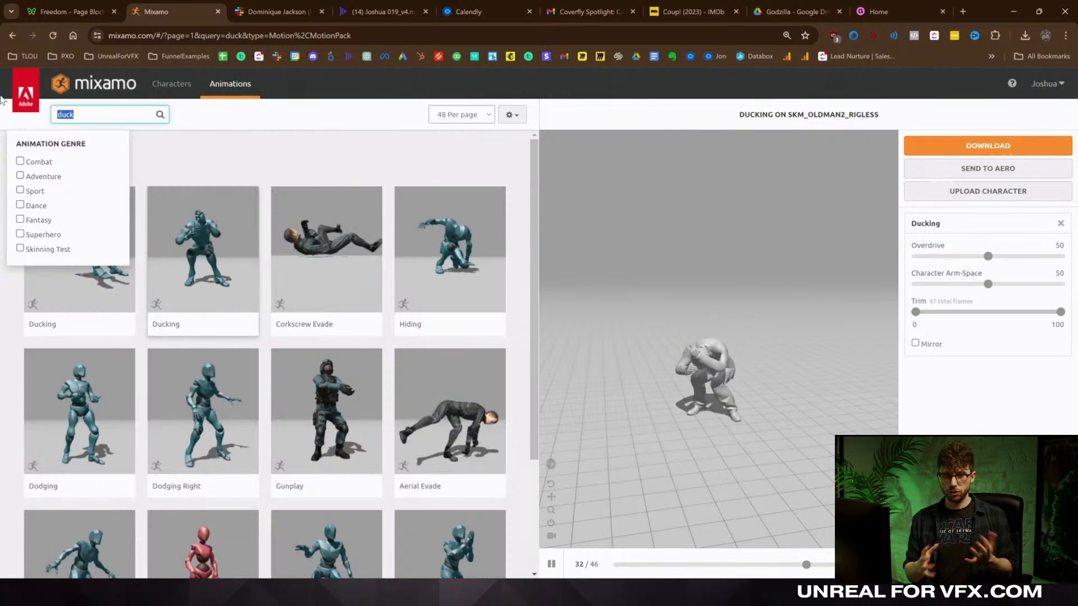
type("run")
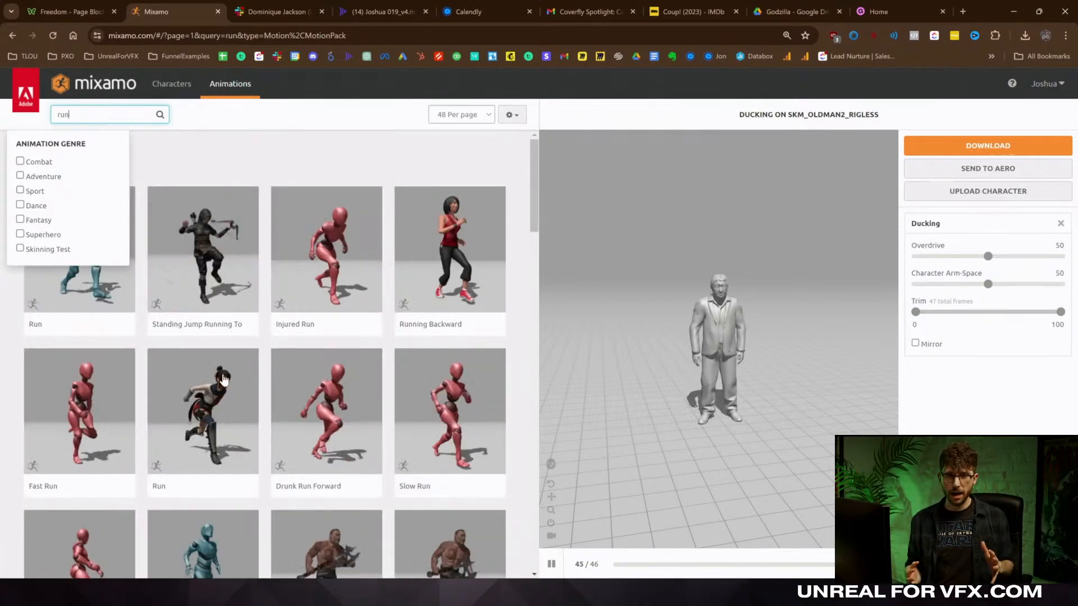
left_click(300, 260)
scroll(151, 224, "down", 3)
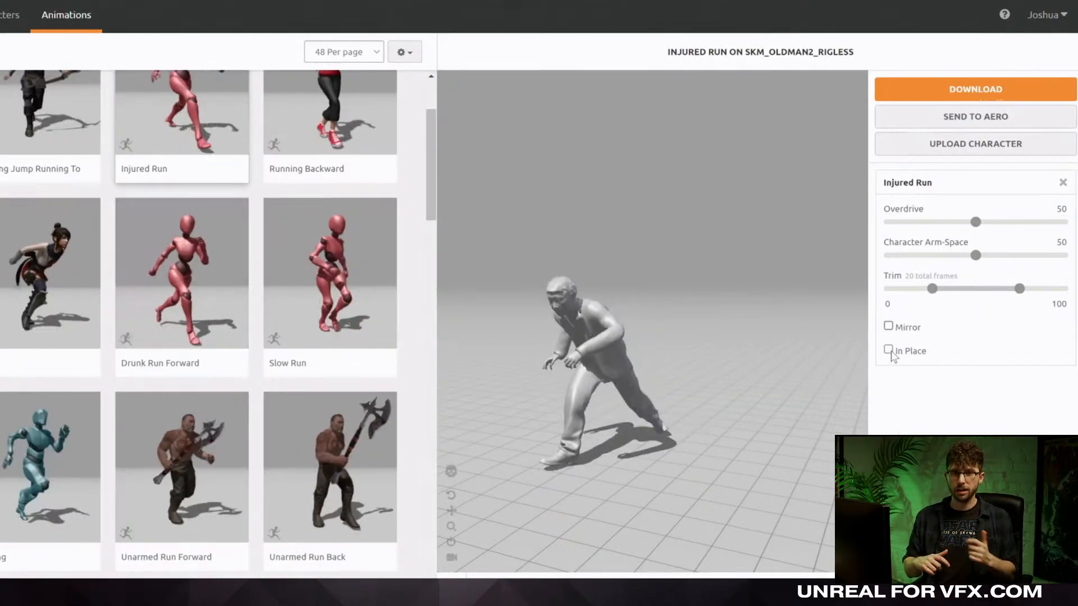
left_click(888, 350)
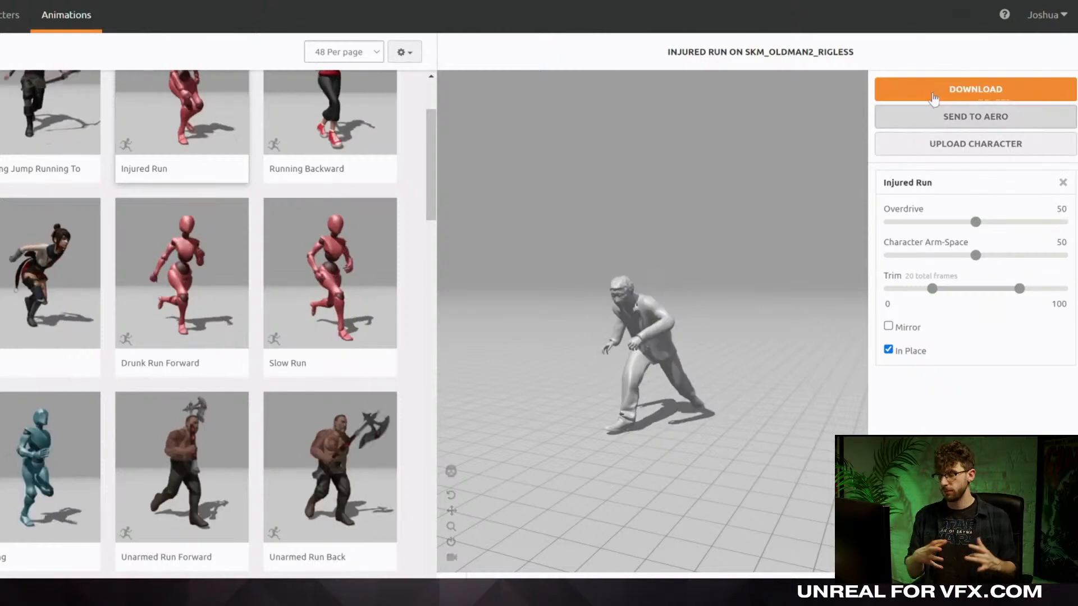
left_click(937, 92)
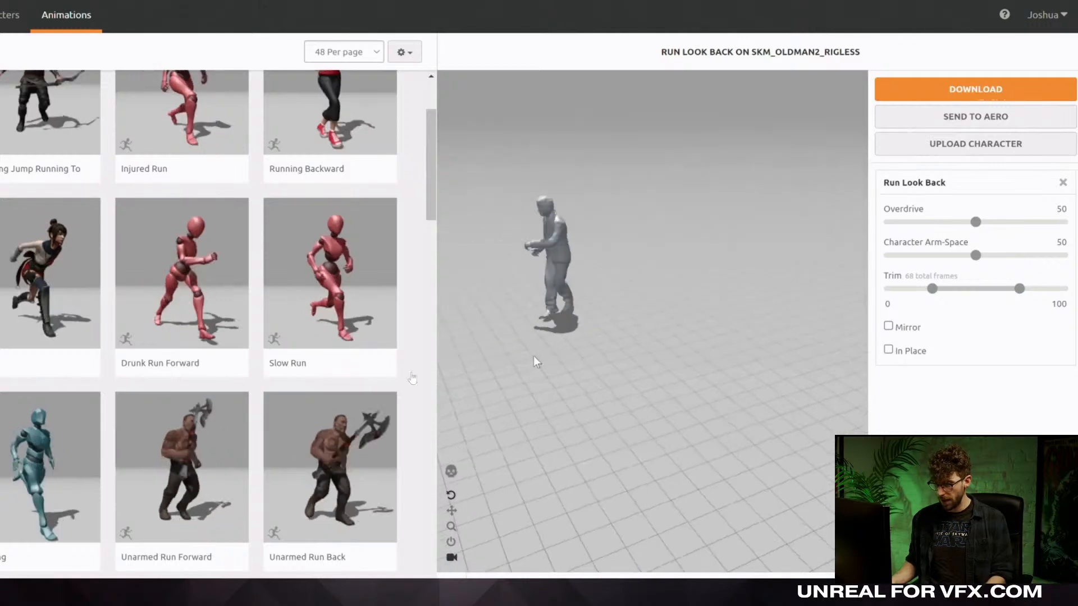
Download the Run Look Back animation as FBX Binary with skin, 24 frames per second and no keyframe reduction.
left_click(929, 91)
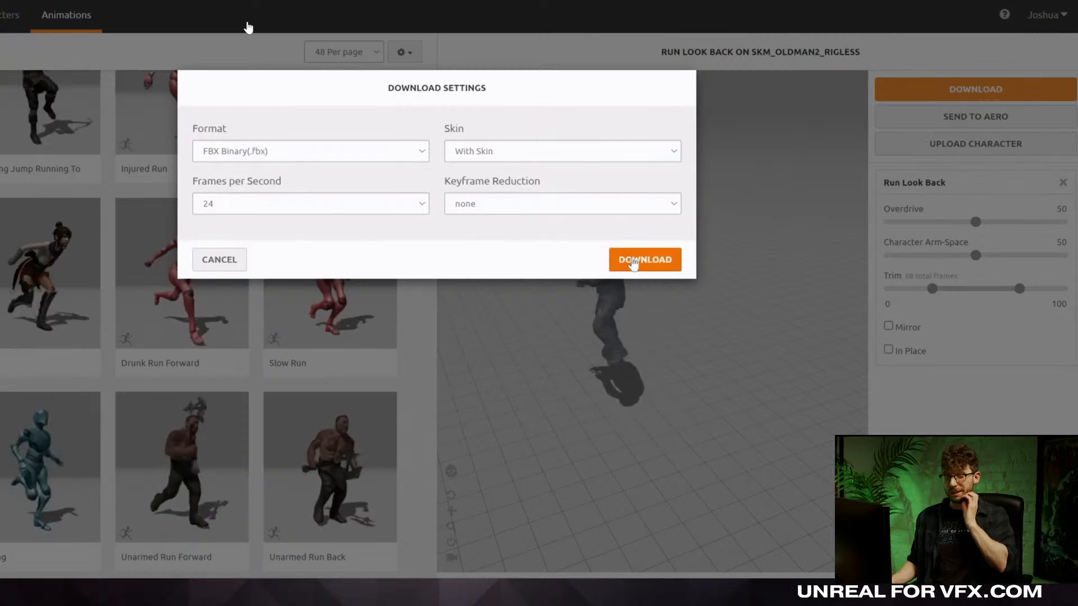
left_click(634, 261)
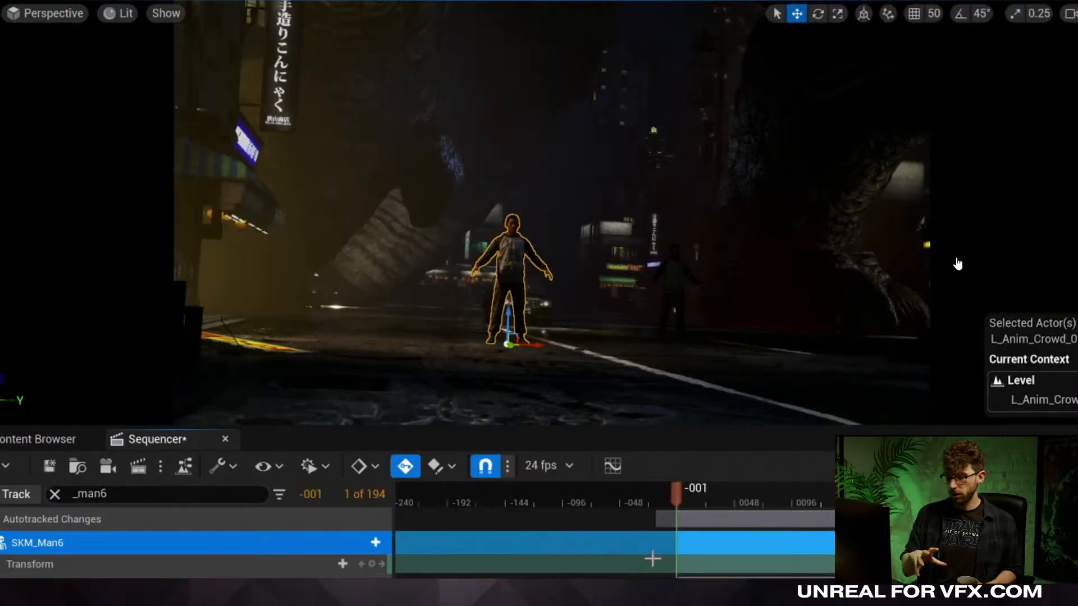
In Unreal's Sequencer, add the Man1_Run_Look_Back_Anim animation to SKM_Man6 and play the sequence.
left_click(375, 544)
mouse_move(440, 310)
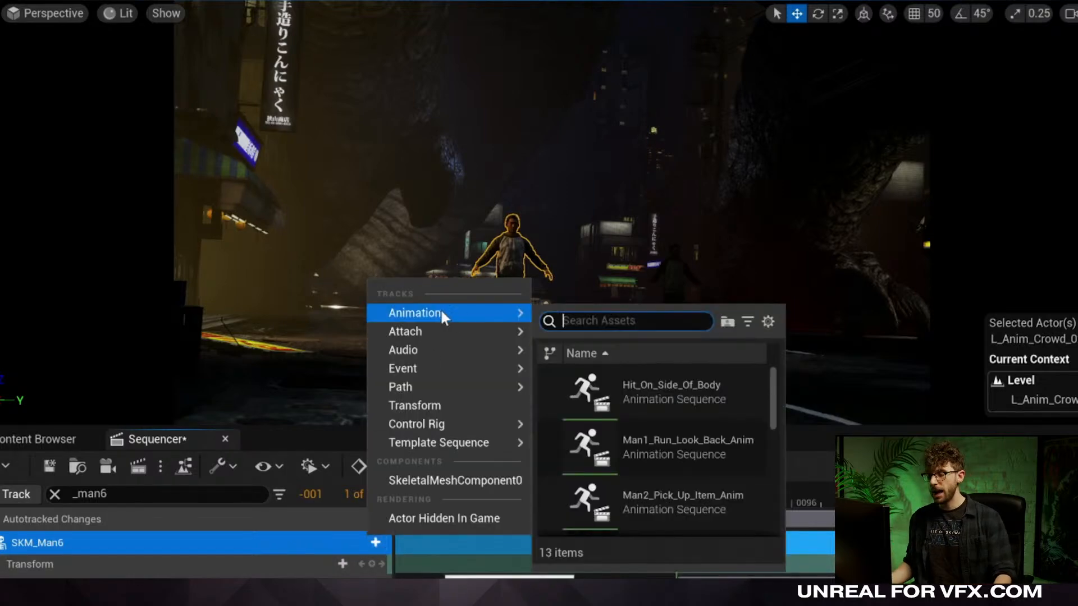
left_click(703, 452)
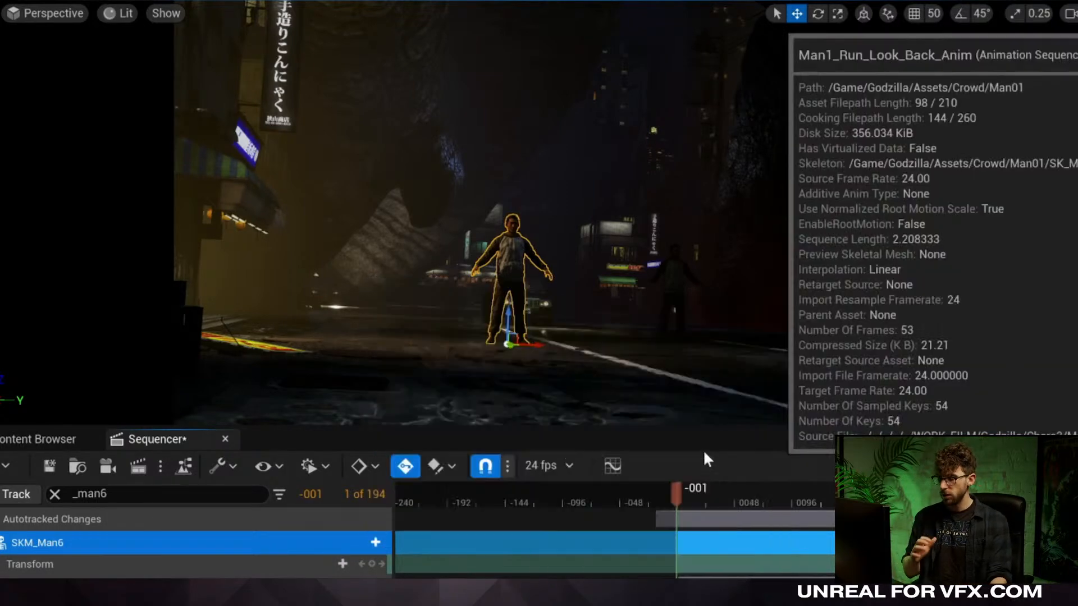
key("space")
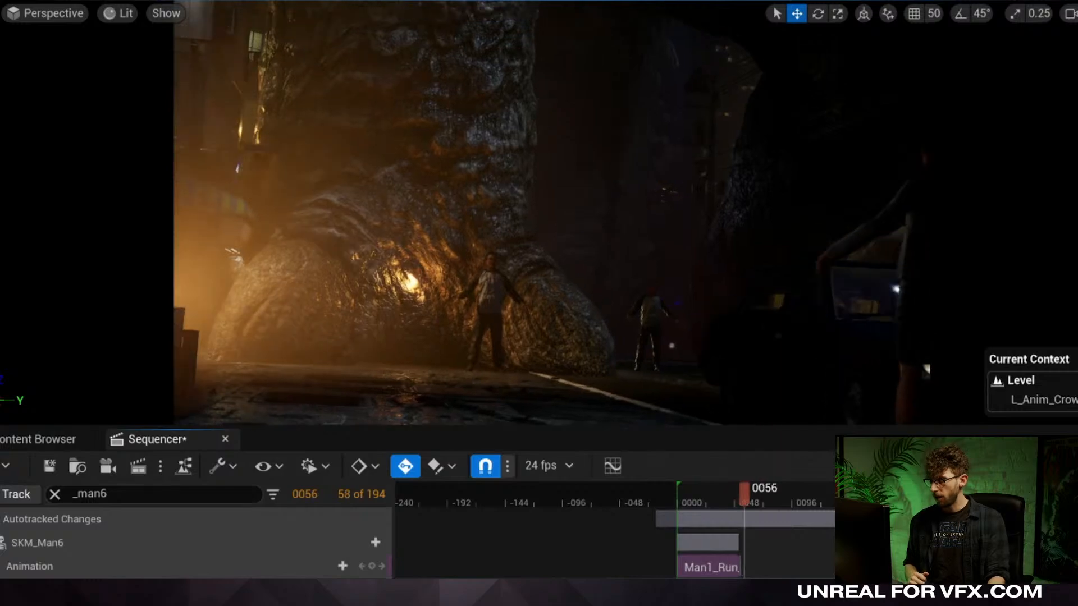
Add the Man3_Fast_Run animation to SKM_Man6's animation track at frame 56.
left_click(342, 565)
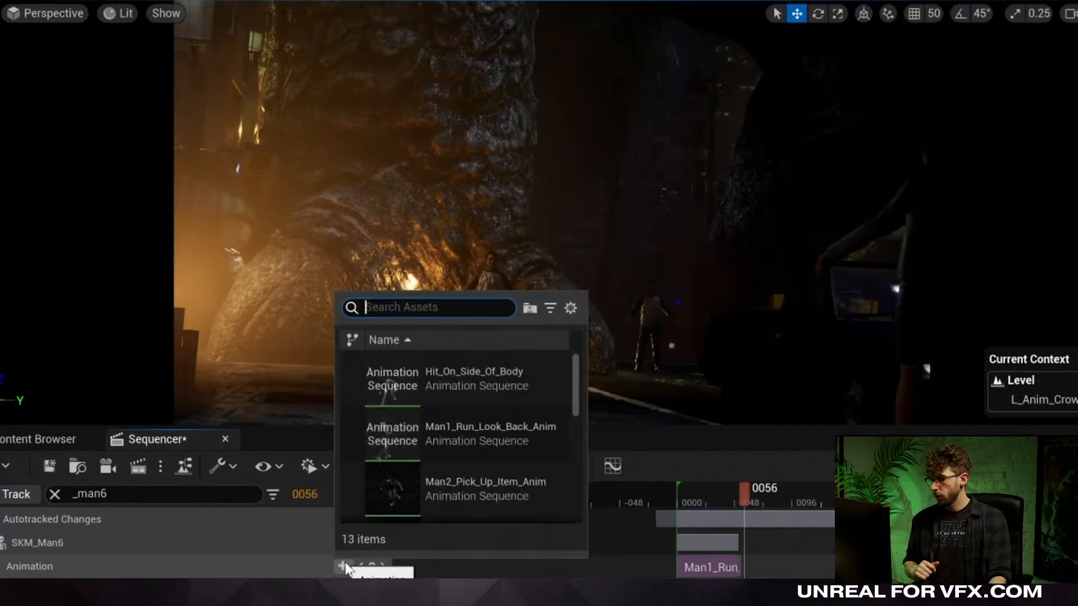
scroll(528, 460, "down", 5)
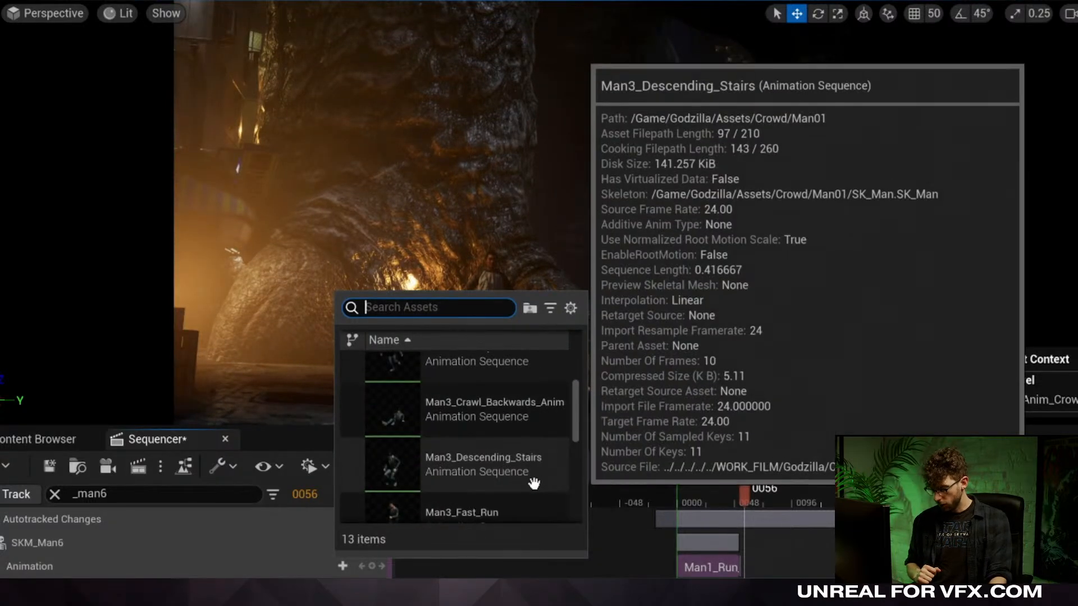
left_click(511, 470)
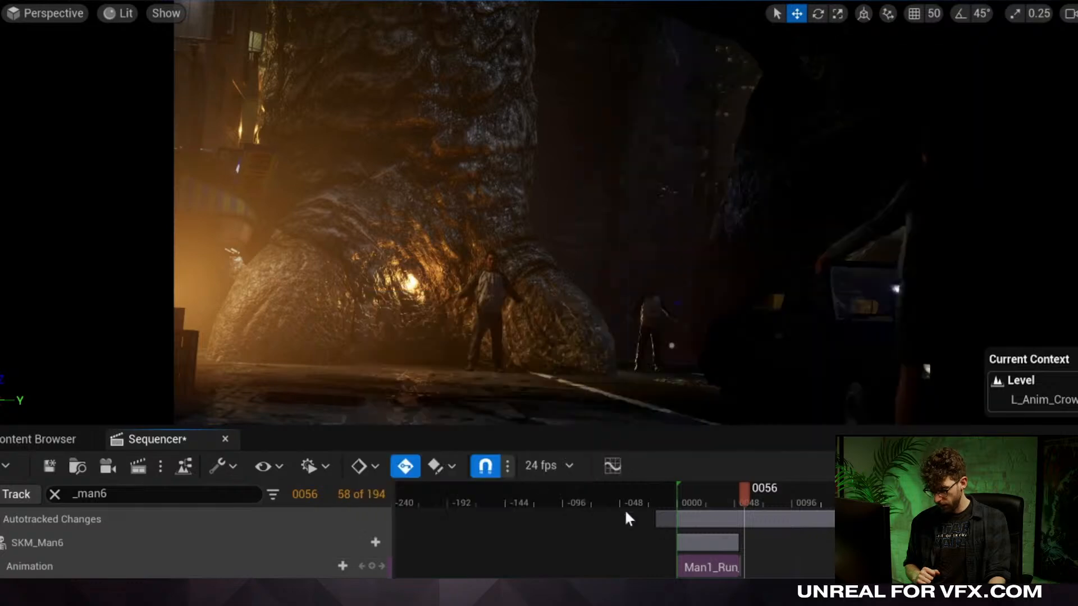
Move the Man3_Fast_Run clip earlier so it overlaps and blends with the end of Man1_Run_Look_Back_Anim.
right_click_drag(781, 558, 758, 558)
scroll(747, 565, "up", 7, "ctrl")
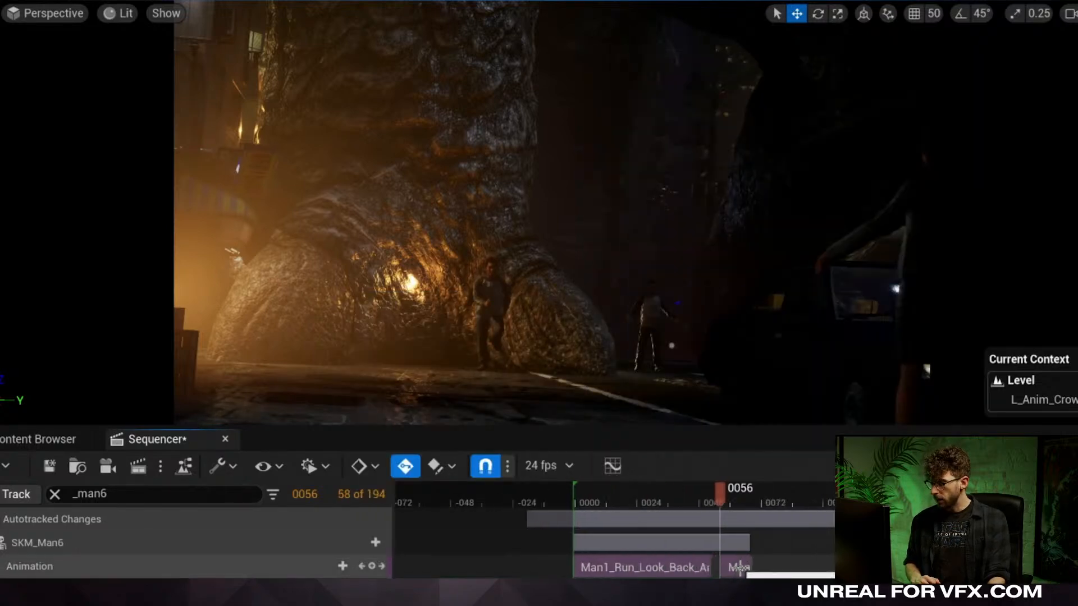
left_click_drag(743, 570, 724, 572)
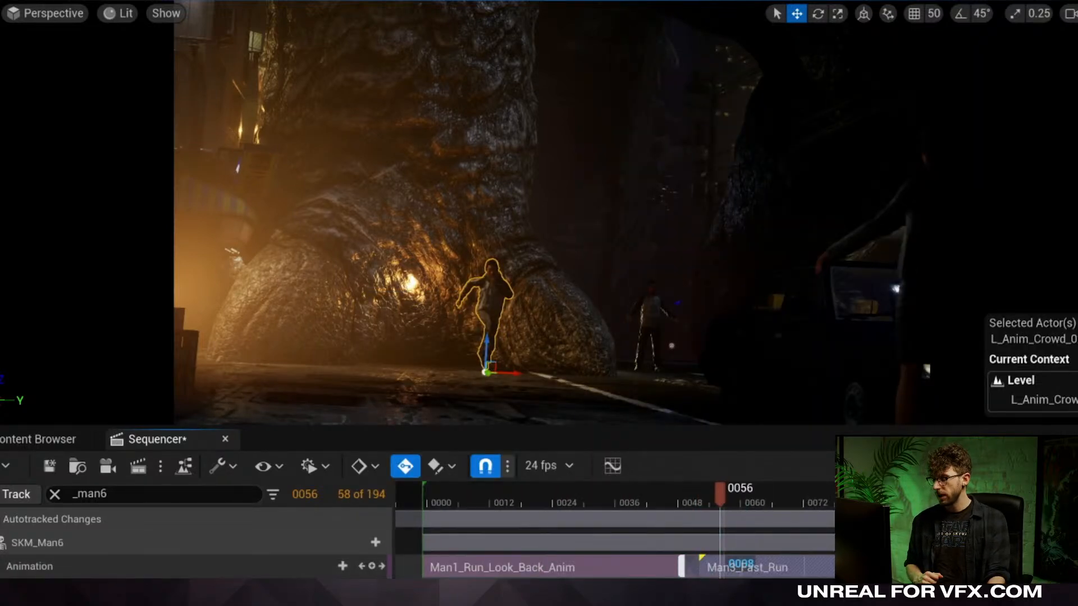
scroll(723, 572, "down", 3, "ctrl")
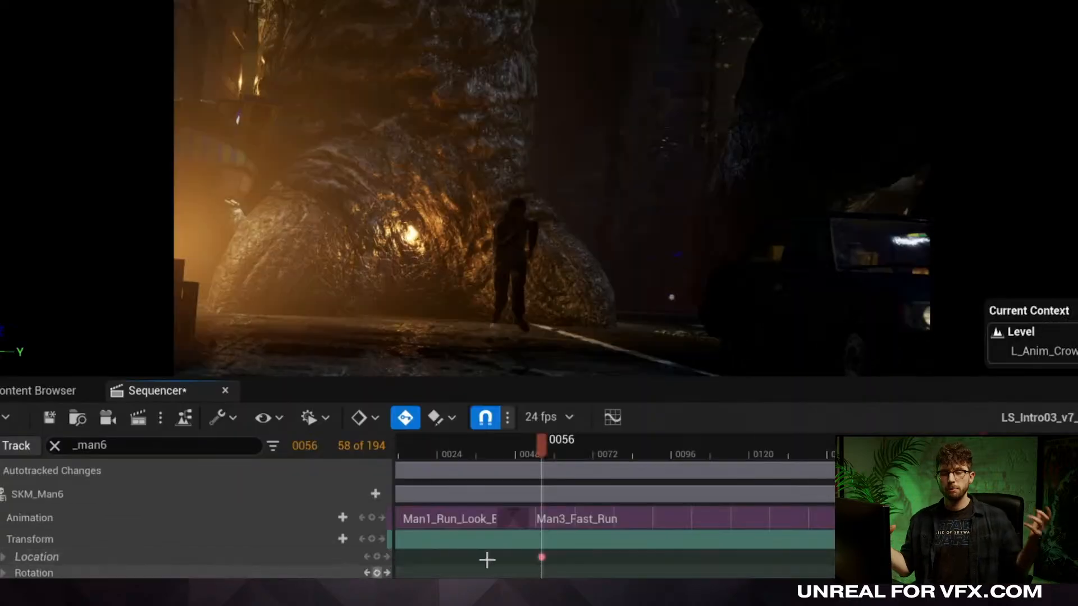
View SKM_Man6's Location Y curve in the curve editor and return to the Sequencer.
left_click(2, 557)
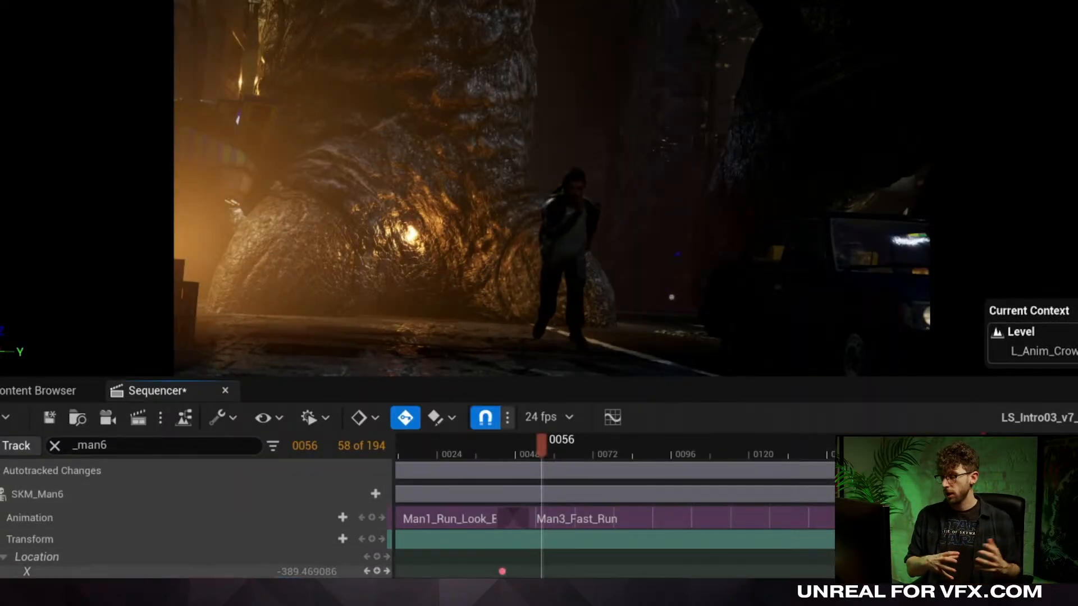
left_click(169, 572)
left_click(612, 417)
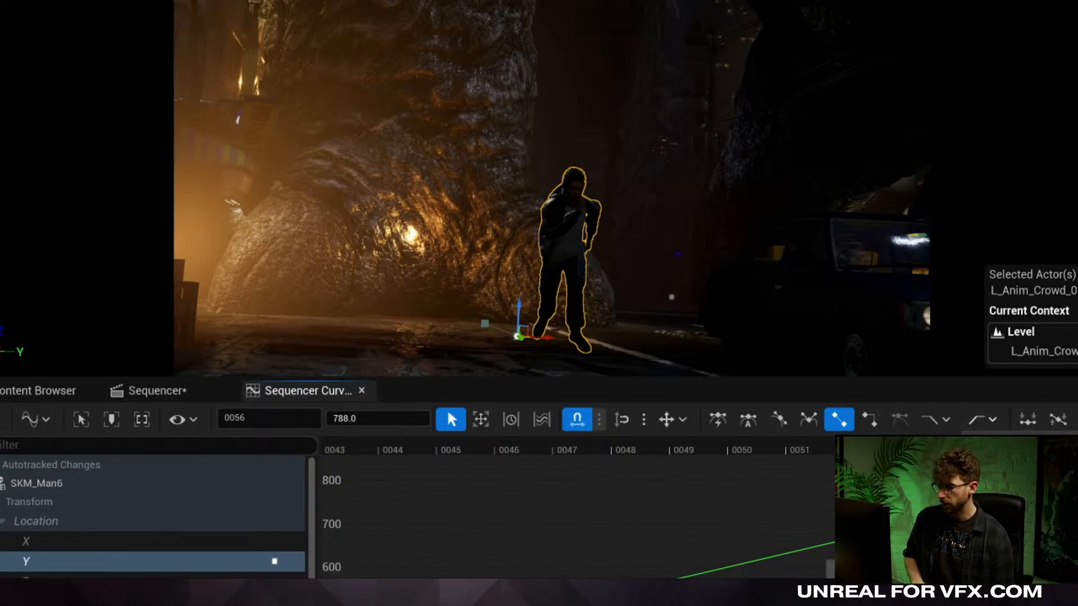
left_click(154, 391)
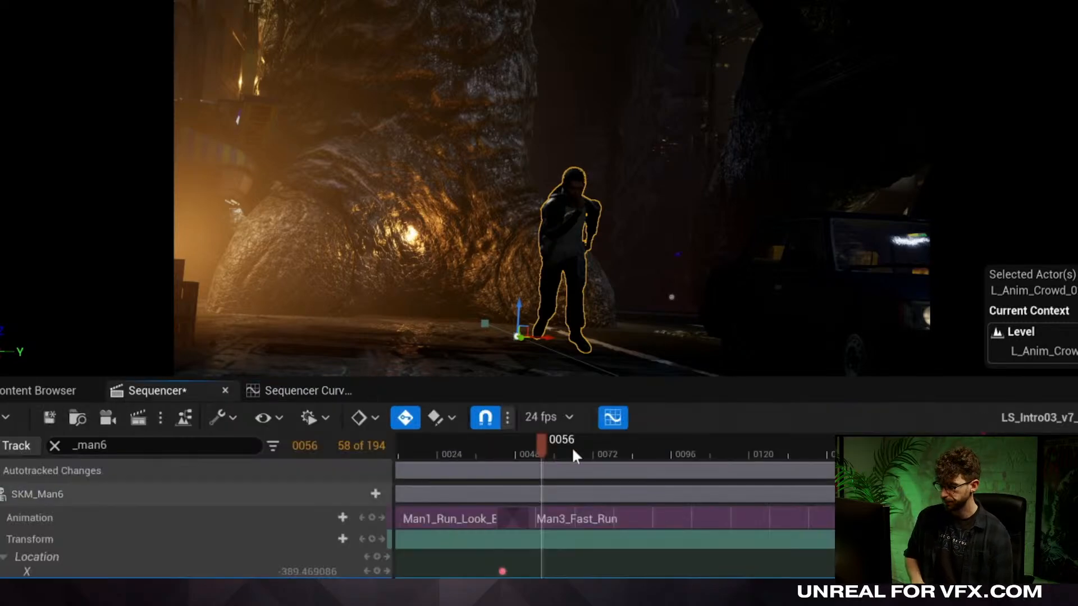
Scrub through the sequence to review SKM_Man6's transition from looking back to running.
left_click_drag(527, 446, 517, 447)
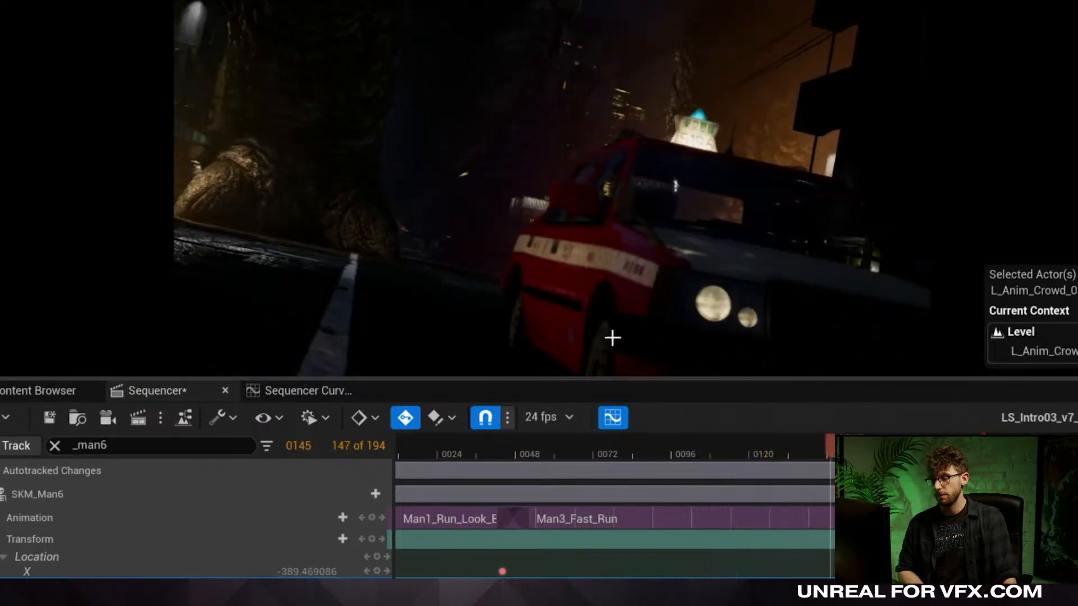
left_click_drag(565, 457, 479, 461)
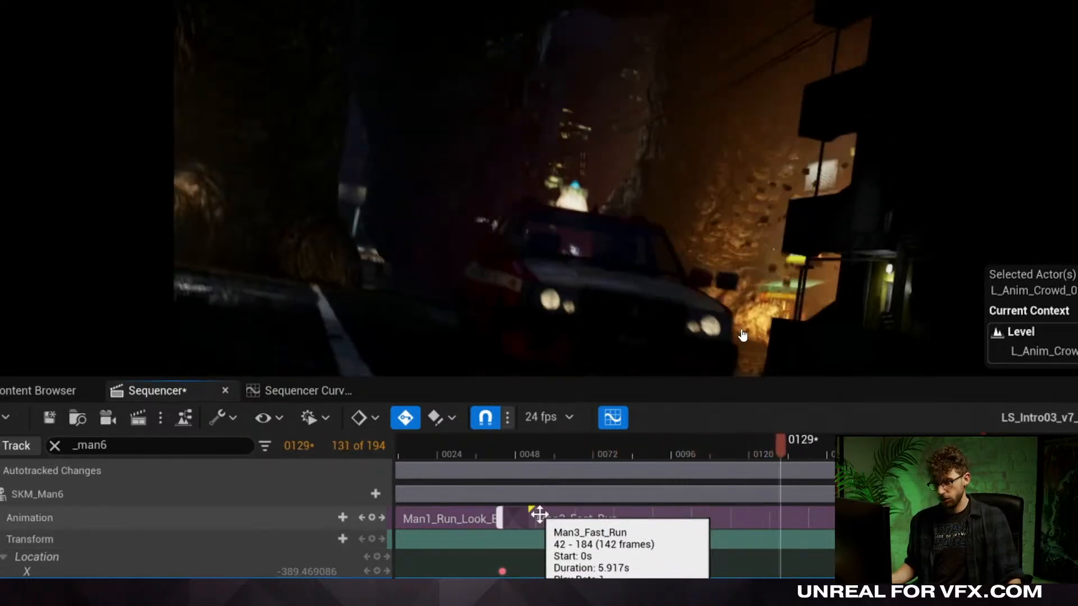
left_click_drag(495, 454, 471, 453)
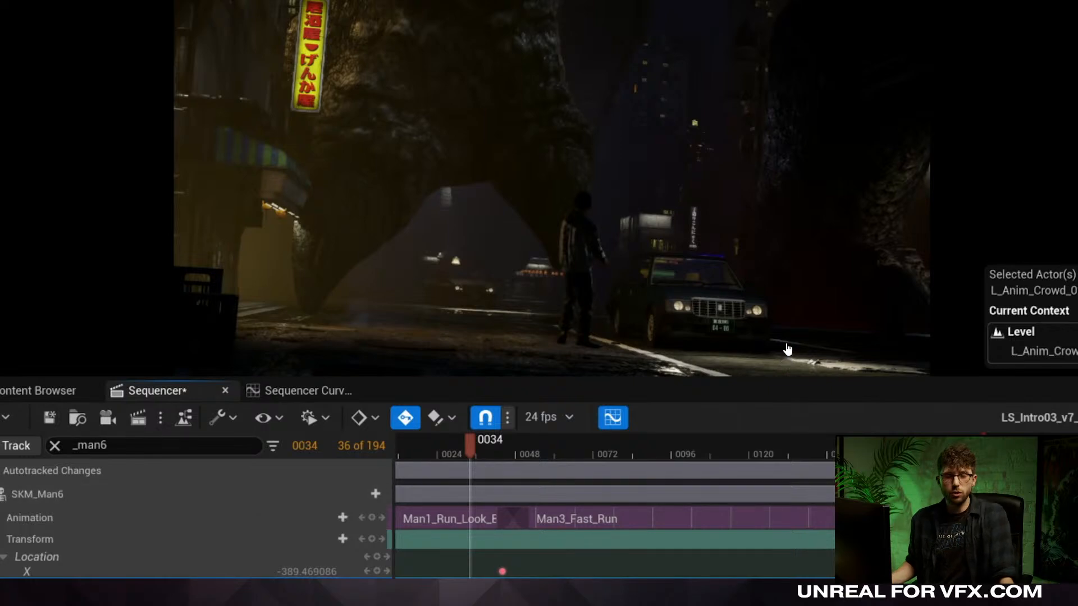
Shift SKM_Man13's animation clips and transform keys earlier so Man3_Fast_Run takes over around frame 0, and play back the result.
left_click(1, 494)
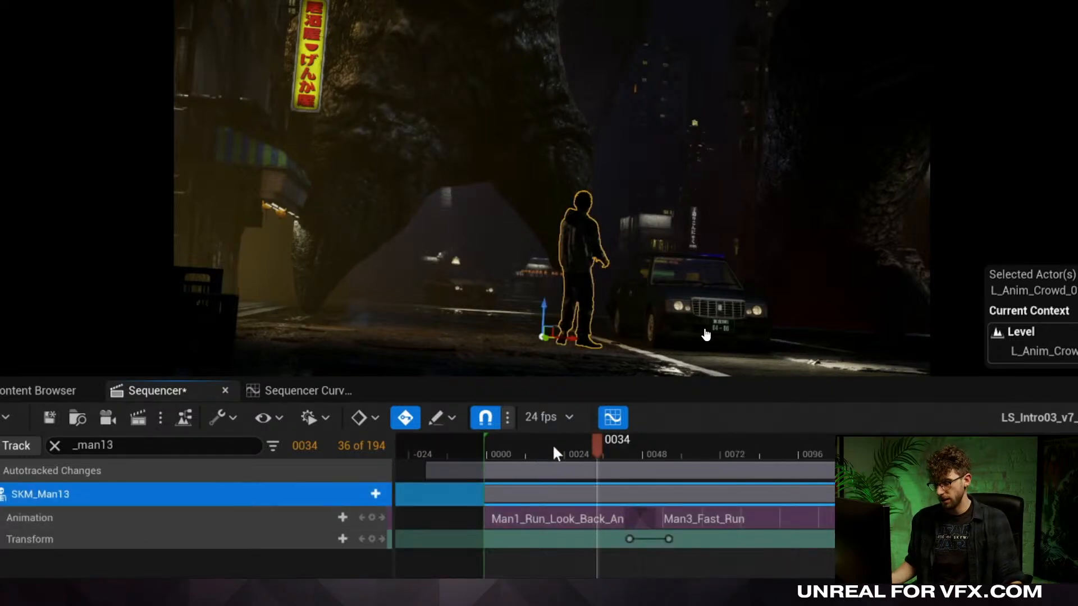
left_click_drag(553, 446, 519, 449)
left_click_drag(739, 498, 611, 508)
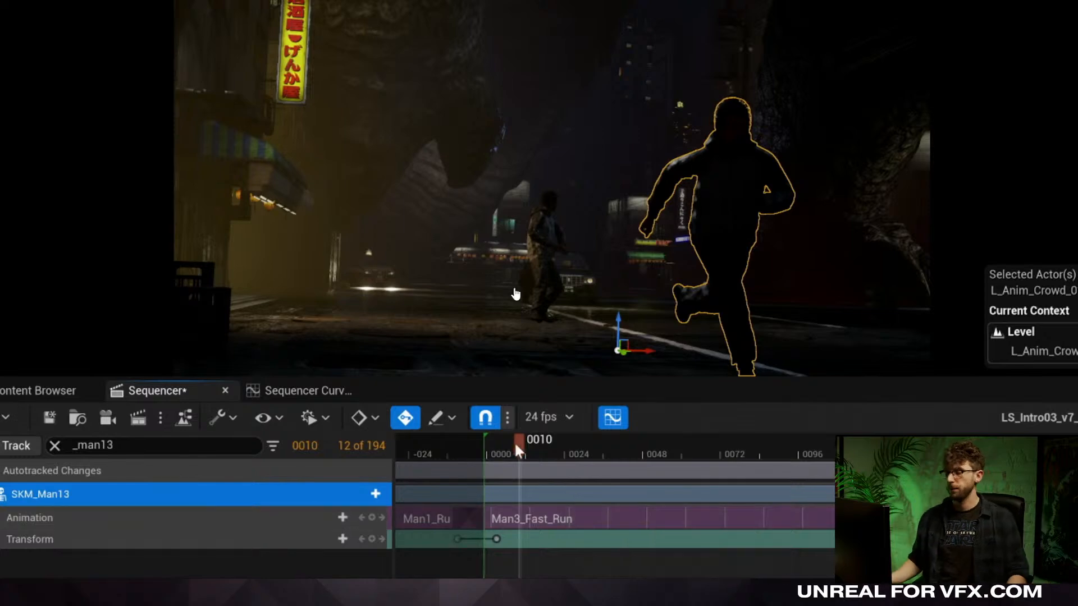
left_click_drag(504, 448, 493, 450)
key("space")
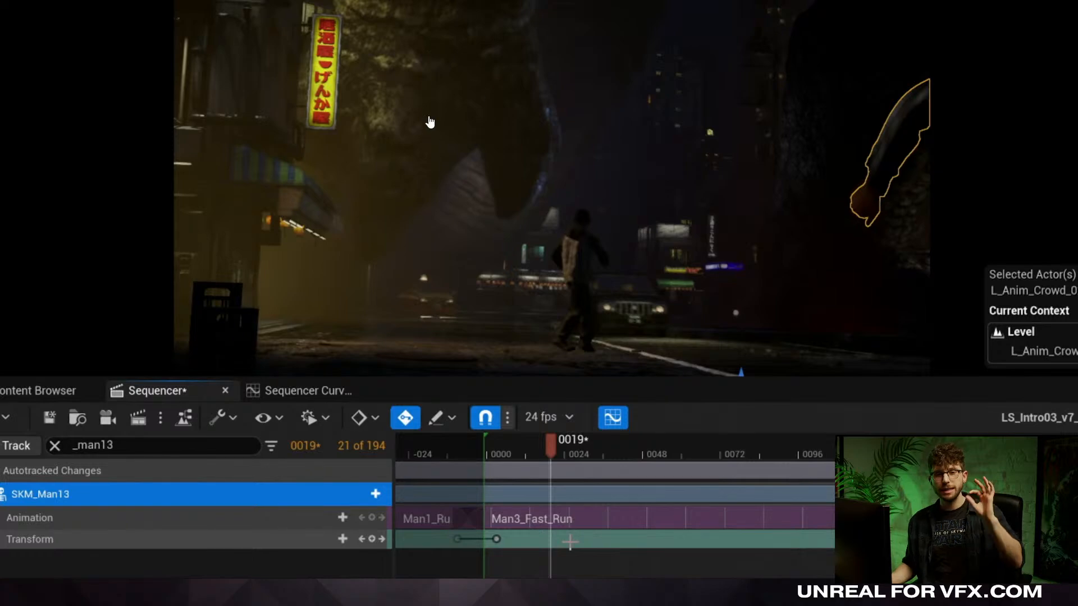
Add an Additive transform section to SKM_Man14's Transform track.
key("space")
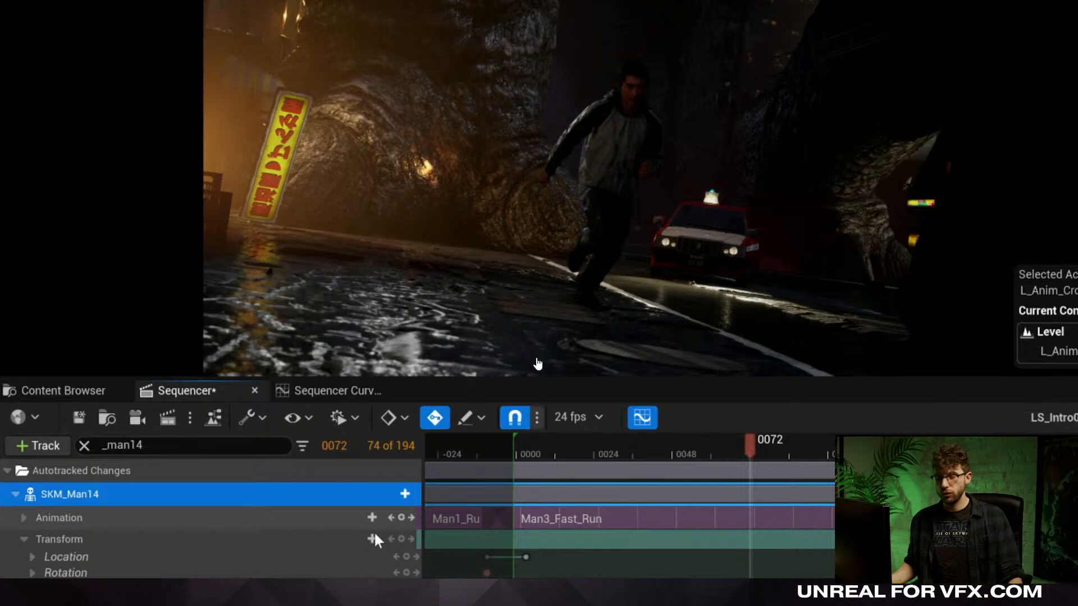
left_click(342, 539)
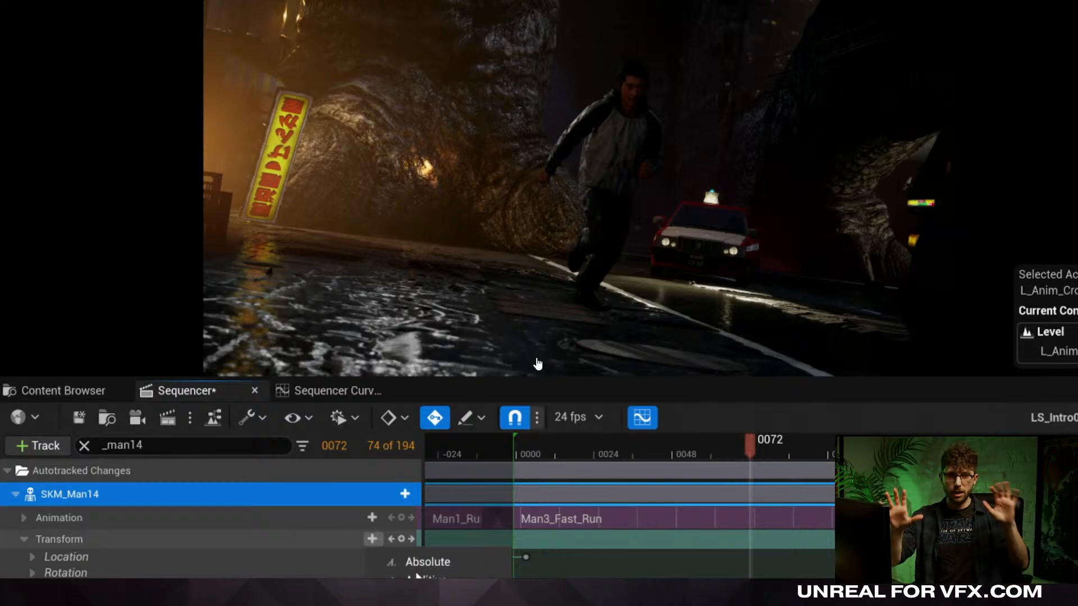
left_click(419, 575)
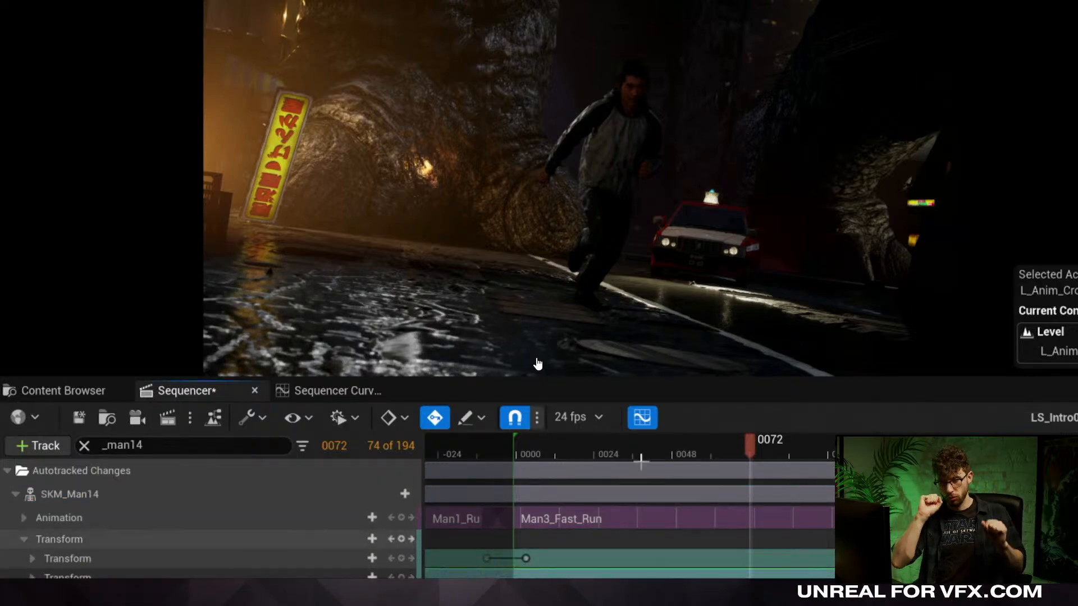
At frame 10, offset SKM_Man14's additive Location to X -228 and Y -1215, and play back the result.
left_click(604, 455)
left_click_drag(594, 470, 549, 482)
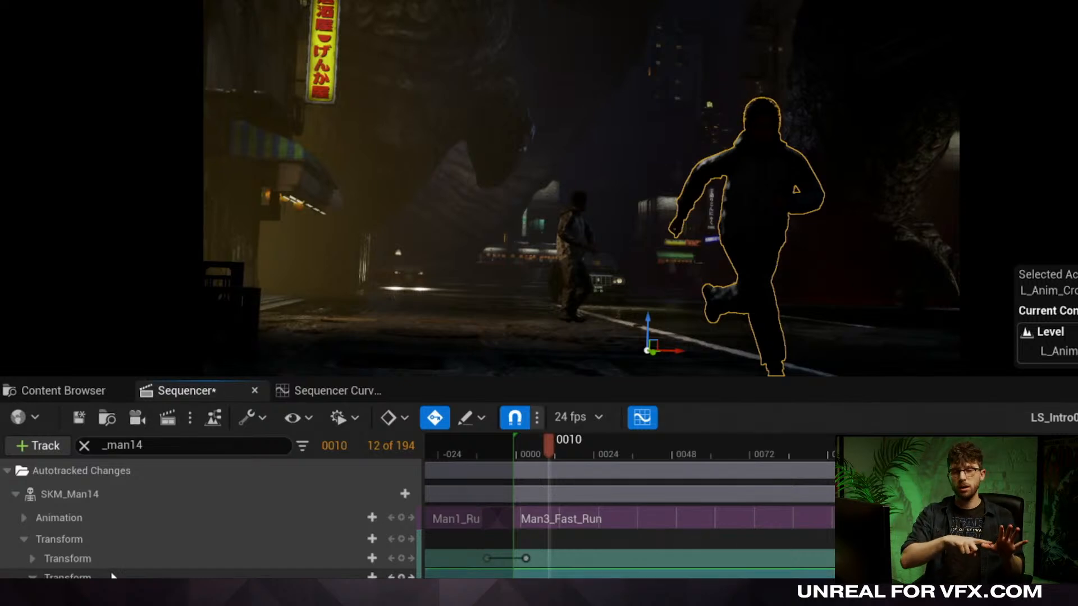
scroll(113, 576, "down", 1)
scroll(269, 566, "down", 2)
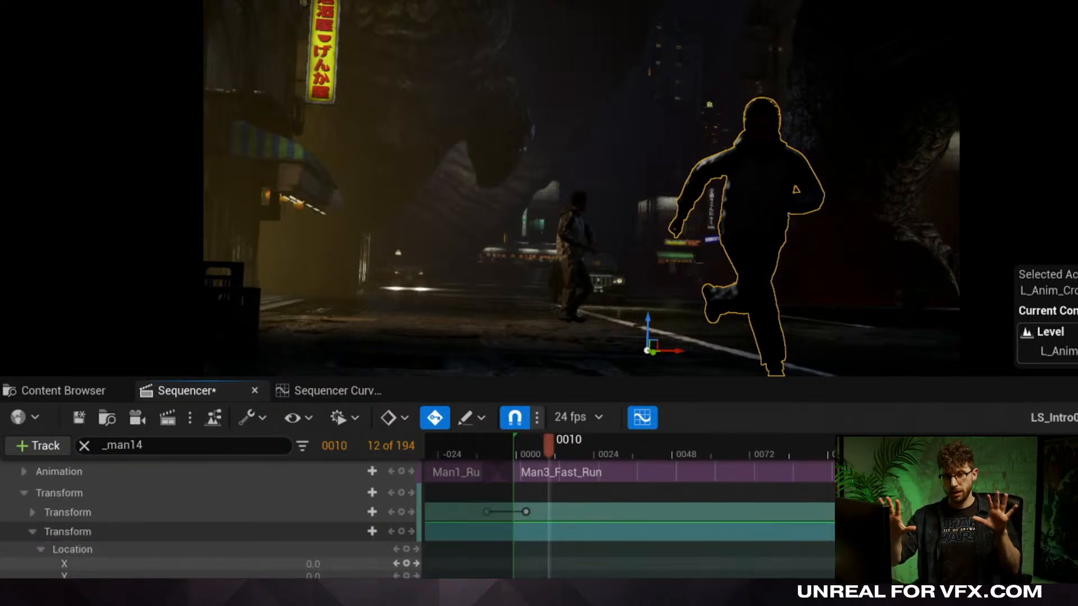
left_click_drag(313, 563, 186, 563)
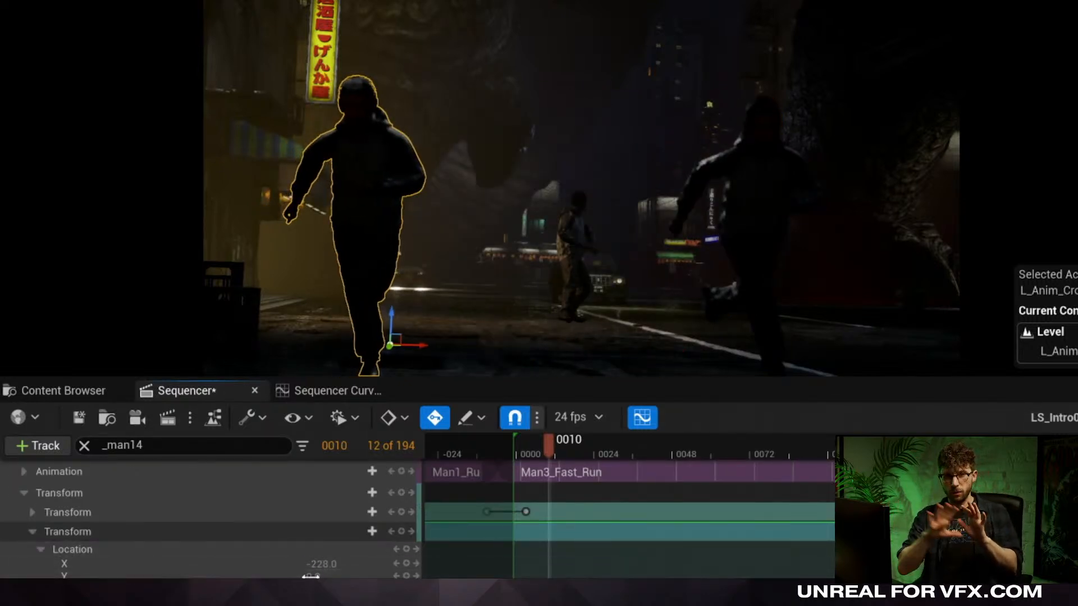
left_click_drag(311, 577, 185, 576)
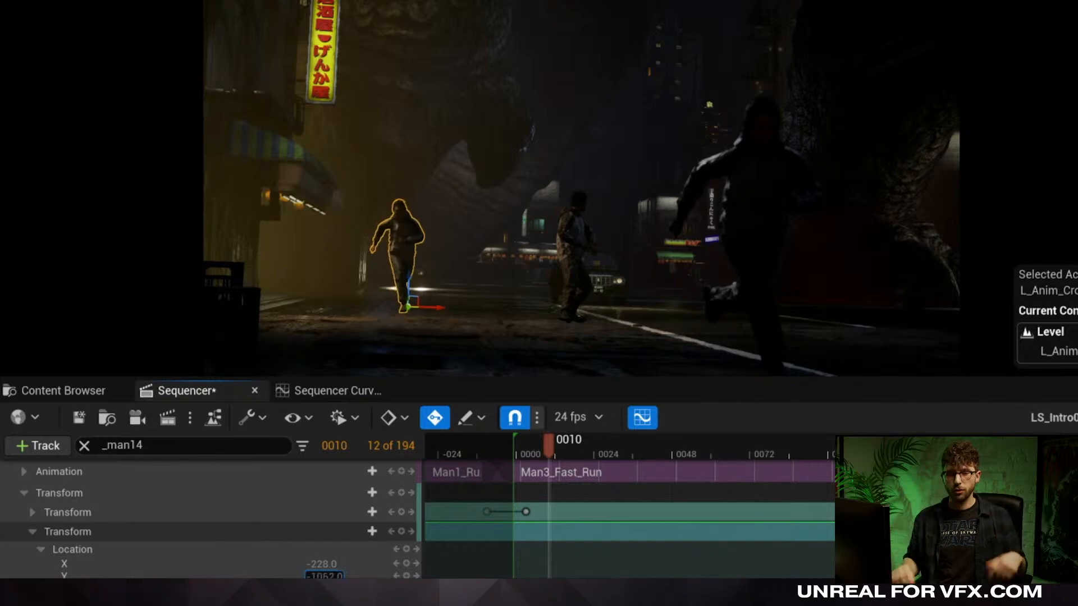
mouse_move(556, 437)
left_mouse_down()
mouse_move(530, 446)
mouse_move(540, 442)
left_mouse_up()
key("space")
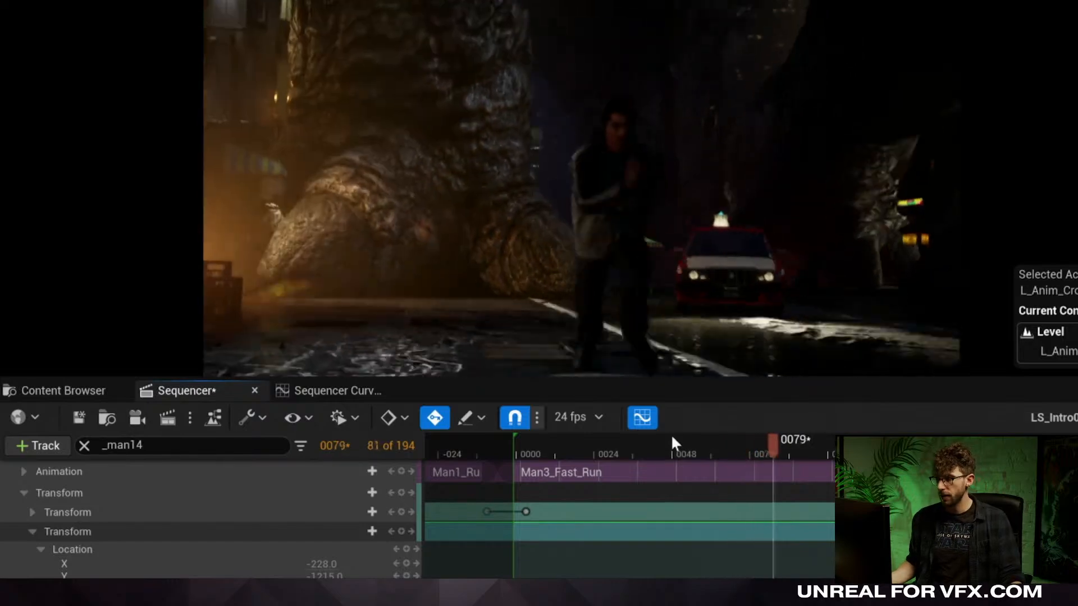
key("space")
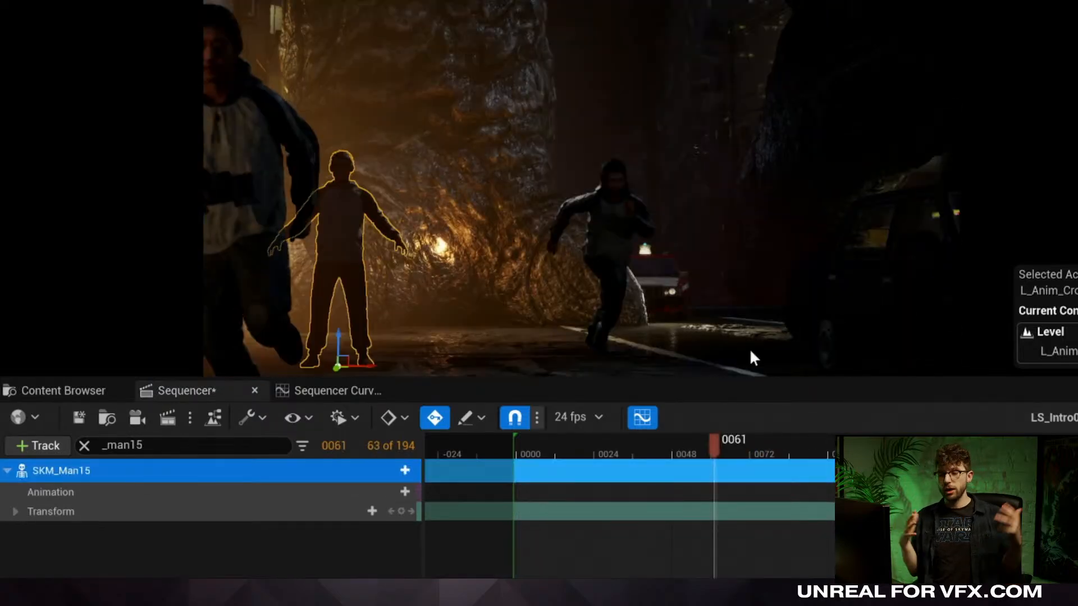
Move SKM_Man15 farther back between the two runners at frame 44, and play the sequence up to frame 60.
left_click_drag(713, 441, 659, 442)
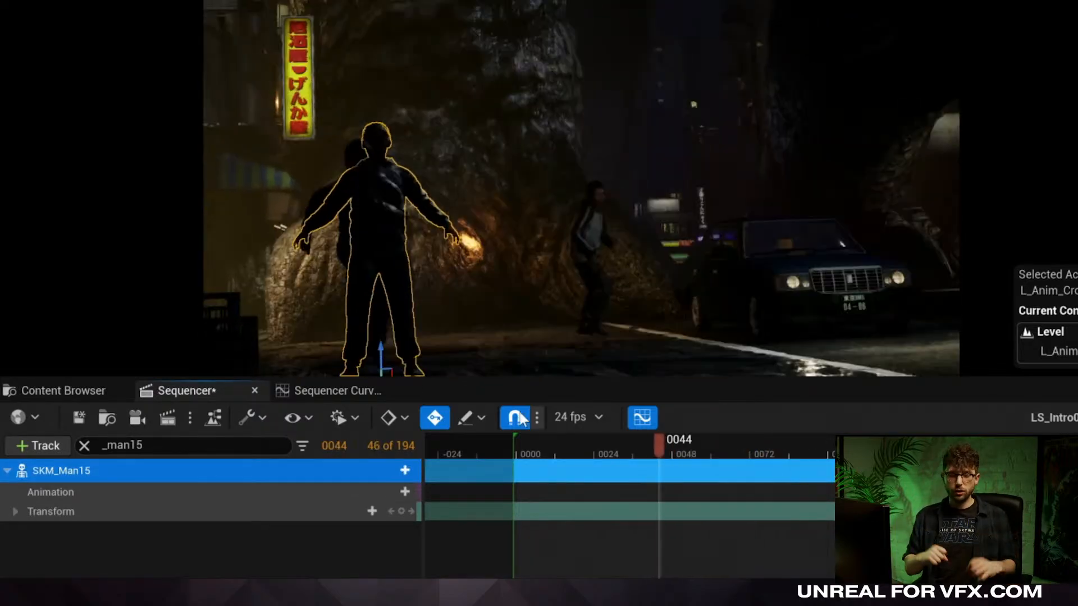
left_click_drag(384, 303, 448, 328)
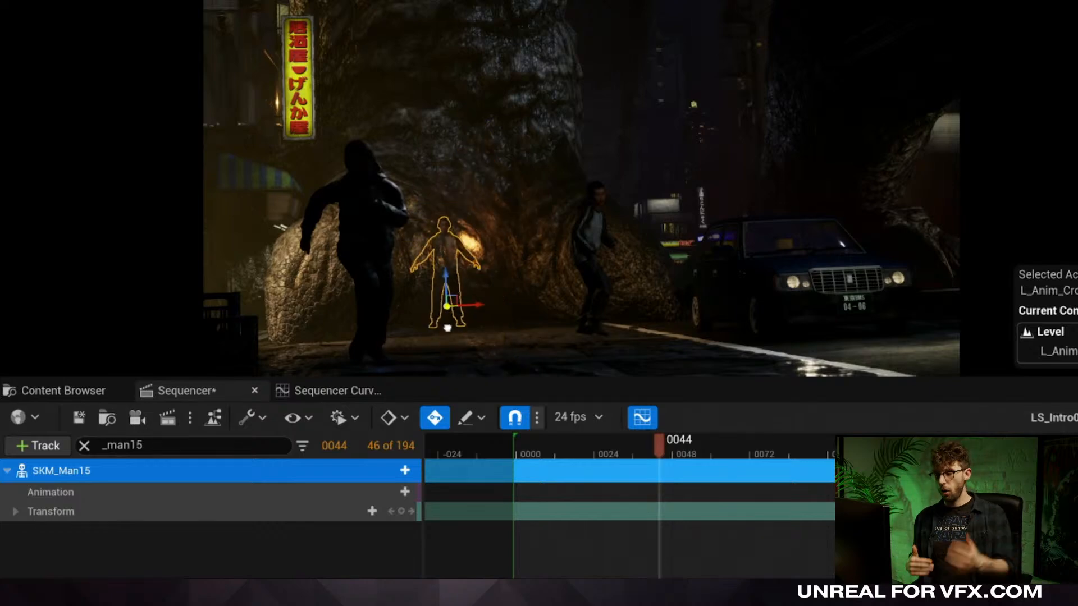
left_click_drag(649, 439, 594, 447)
key("space")
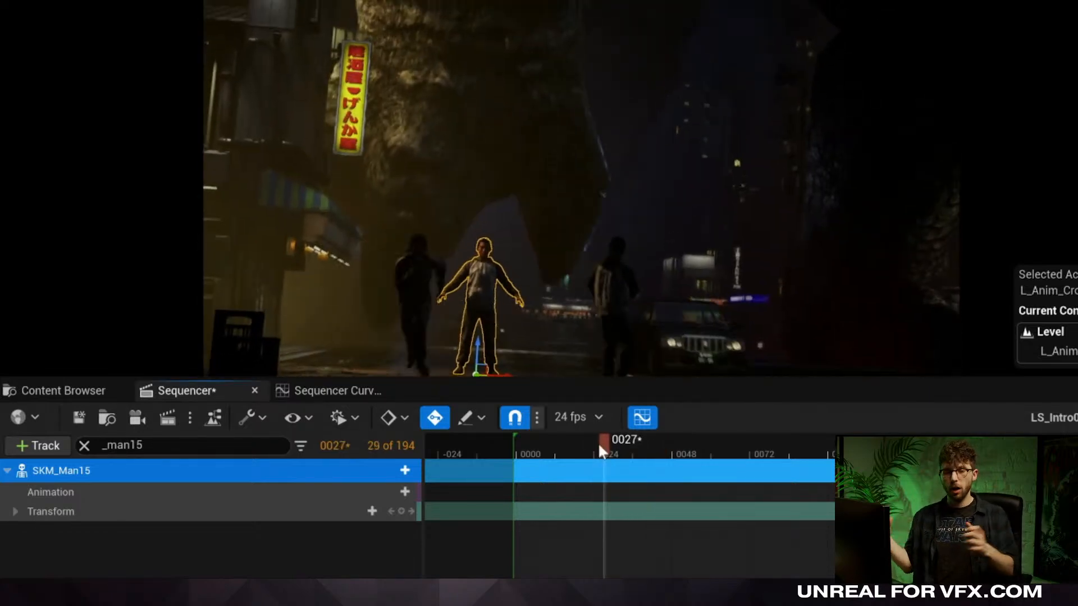
key("space")
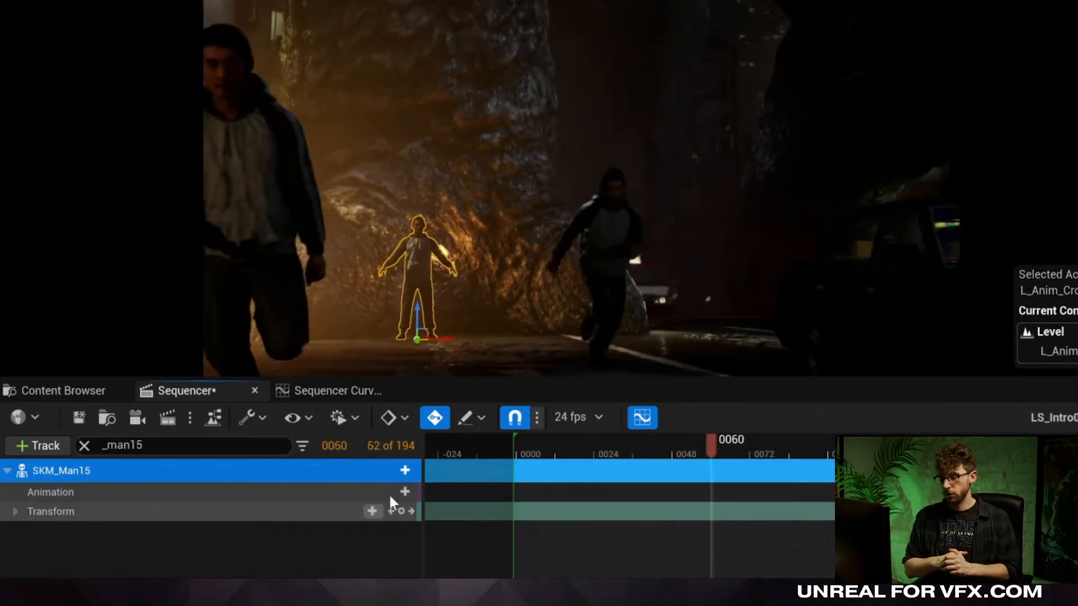
Add the Man3_Stumble_Backwards animation to SKM_Man15, shift the clip to start at frame -1, and play it back.
left_click(404, 493)
scroll(604, 381, "down", 5)
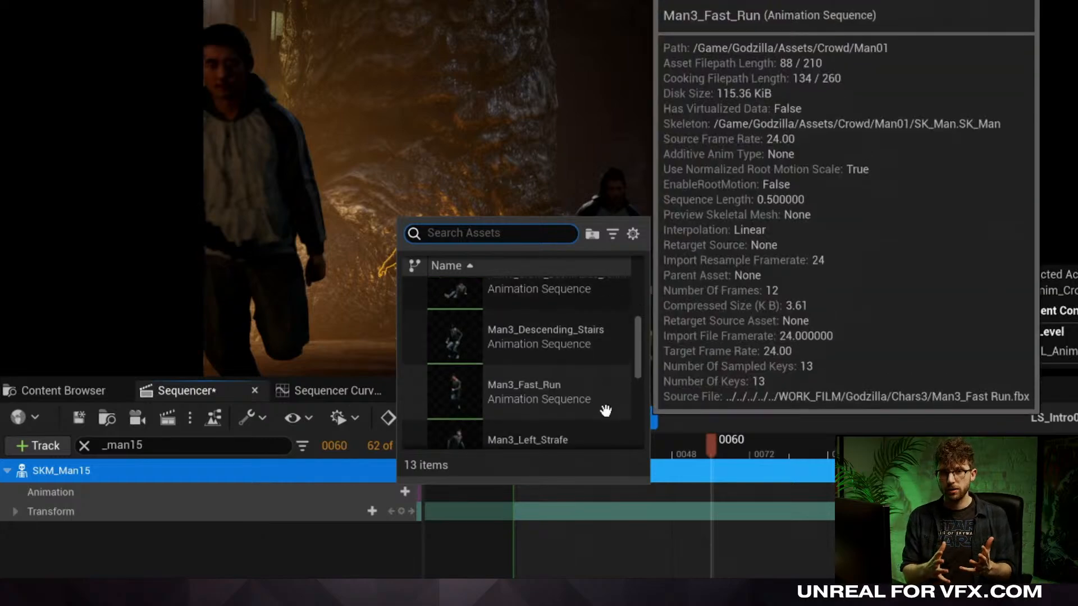
scroll(601, 403, "down", 3)
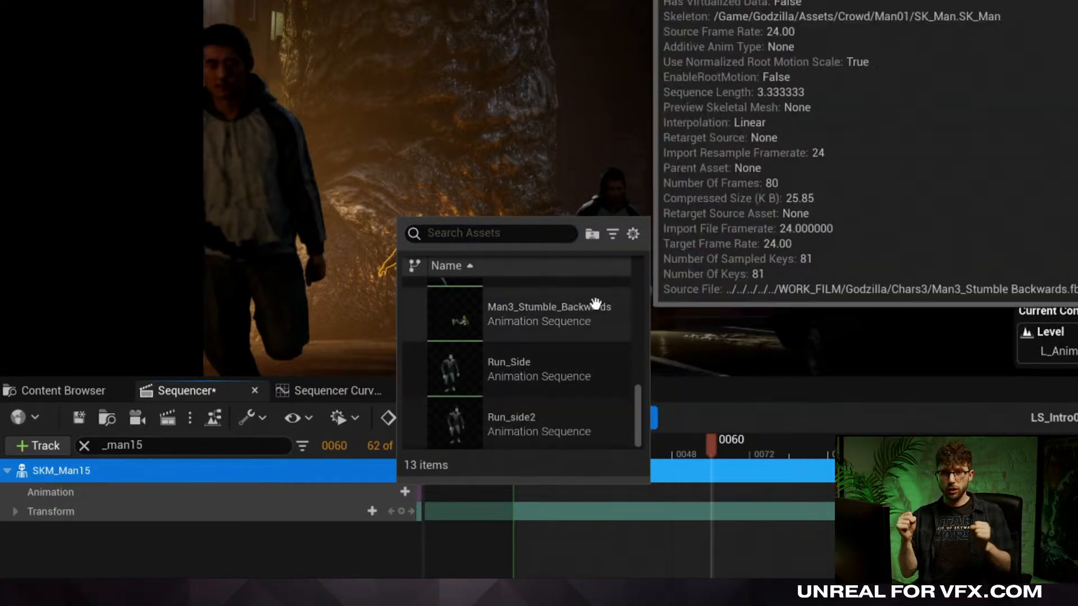
left_click(589, 332)
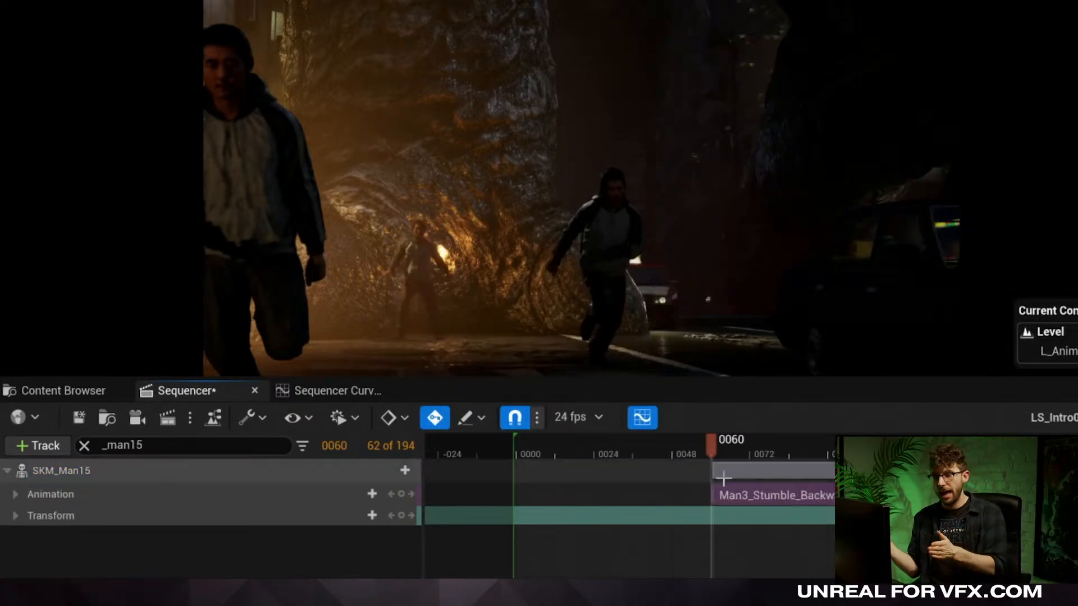
left_click_drag(694, 500, 550, 491)
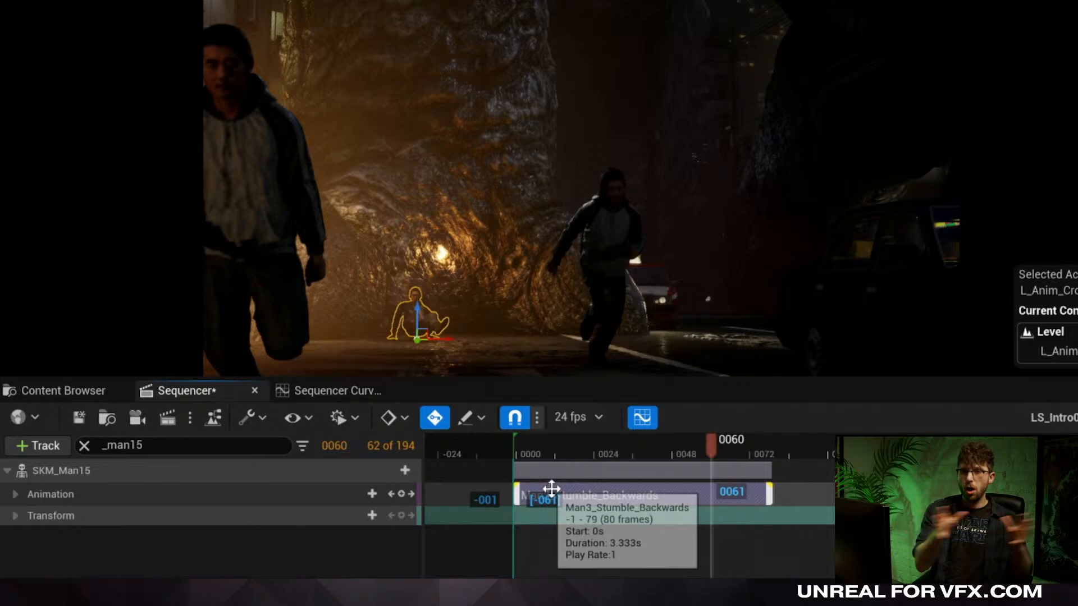
left_click(526, 444)
key("space")
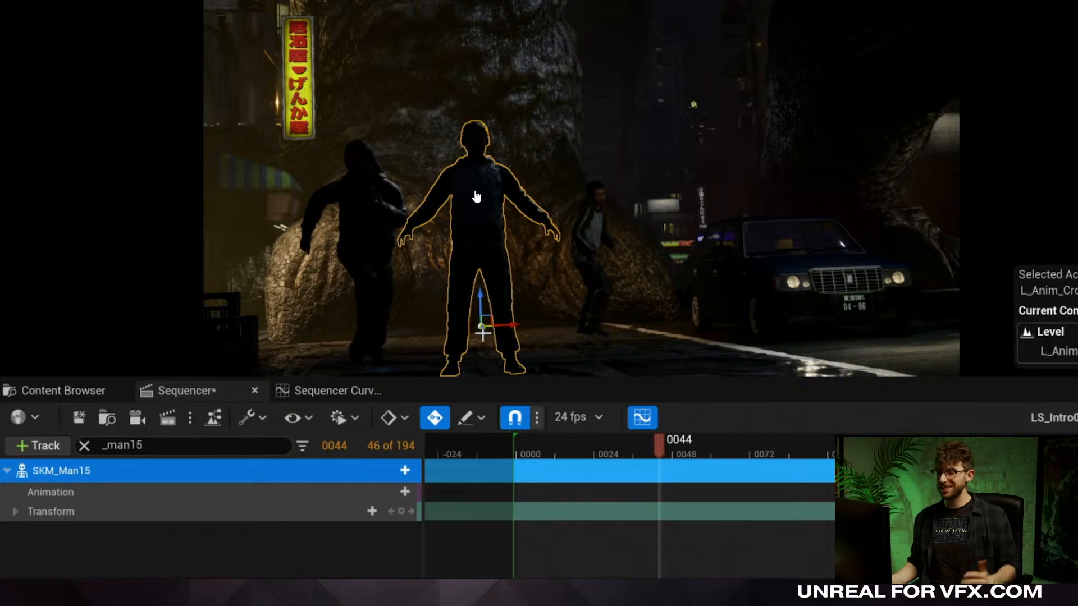
Reposition SKM_Man15 deeper in the street between the two runners, and check its placement by playing up to frame 60.
left_click_drag(483, 331, 447, 327)
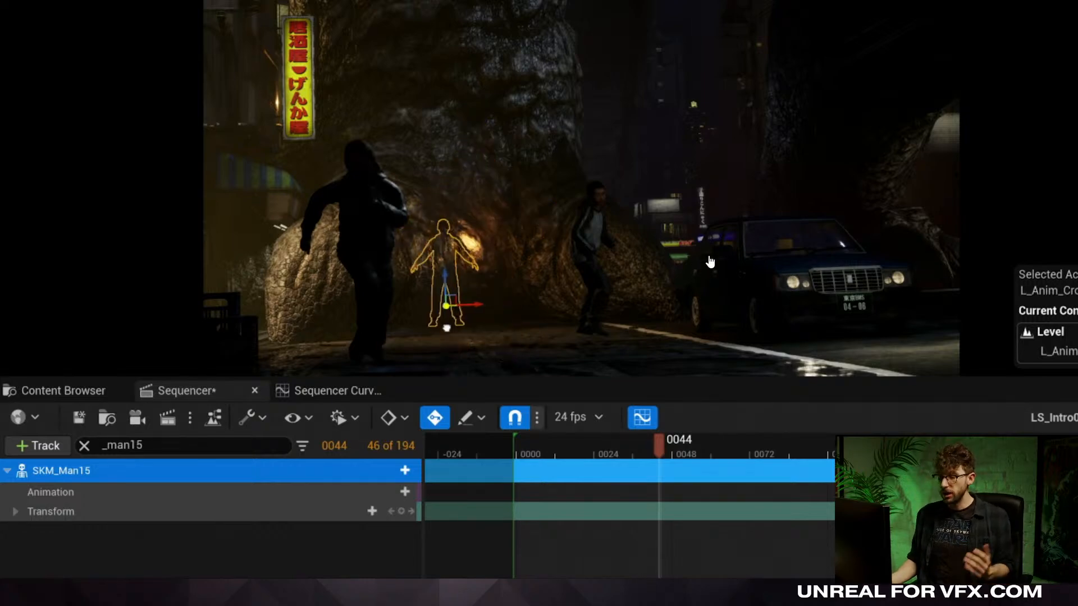
left_click_drag(640, 441, 593, 447)
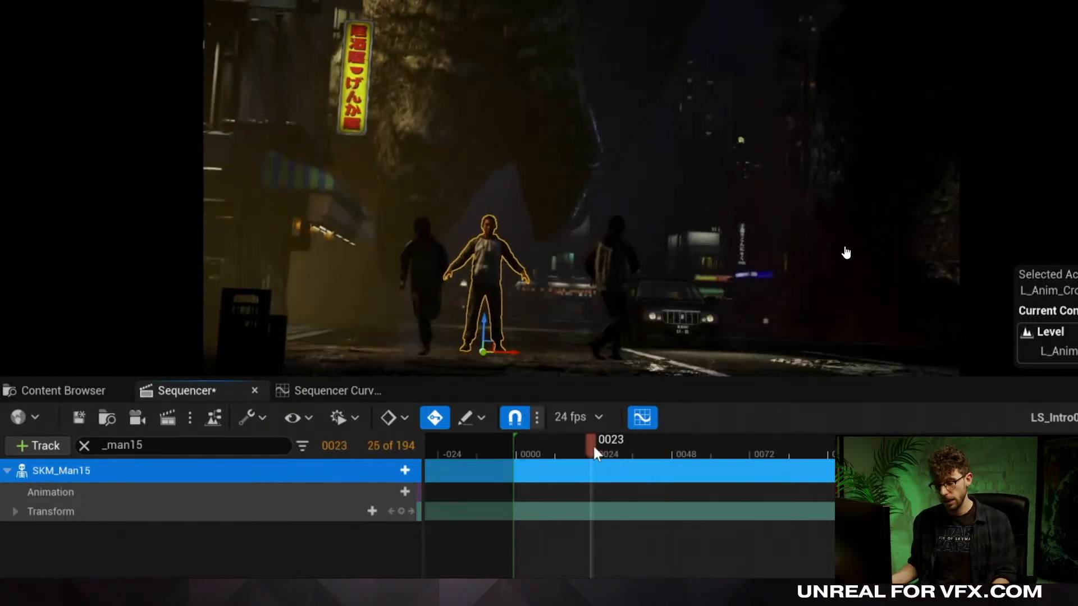
key("space")
key("space")
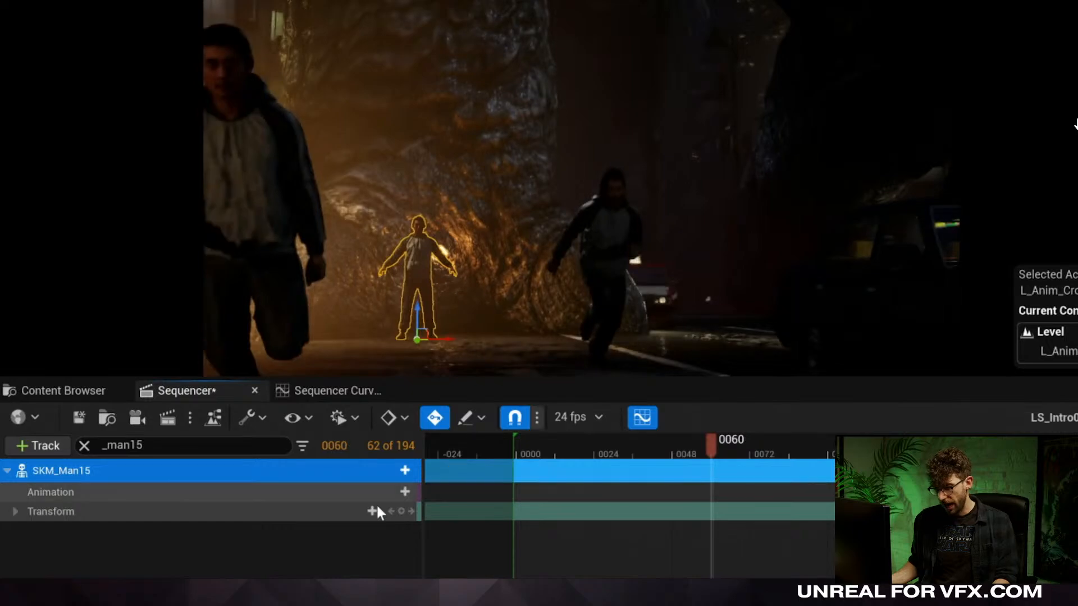
Give SKM_Man15 the Man3_Stumble_Backwards animation, start the clip at the beginning of the playback range, and preview it.
left_click(404, 492)
scroll(604, 381, "down", 5)
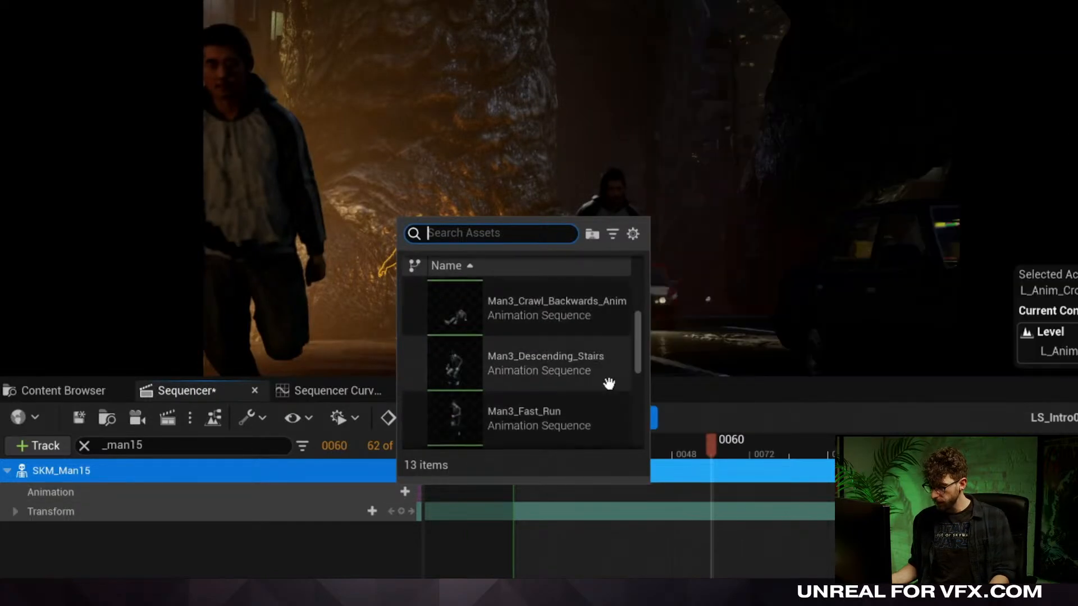
scroll(603, 403, "down", 4)
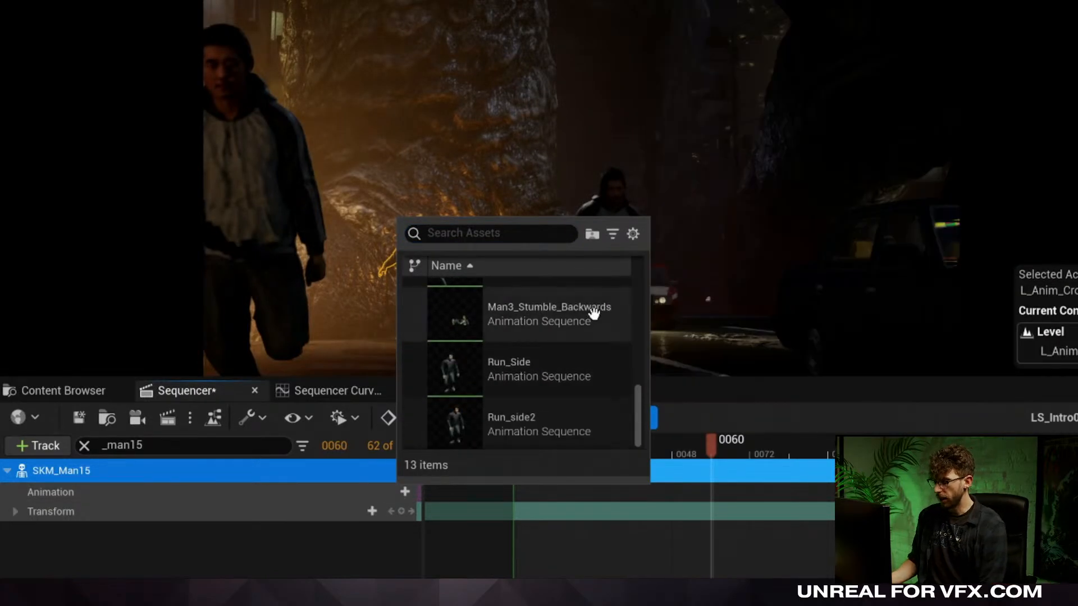
left_click(585, 308)
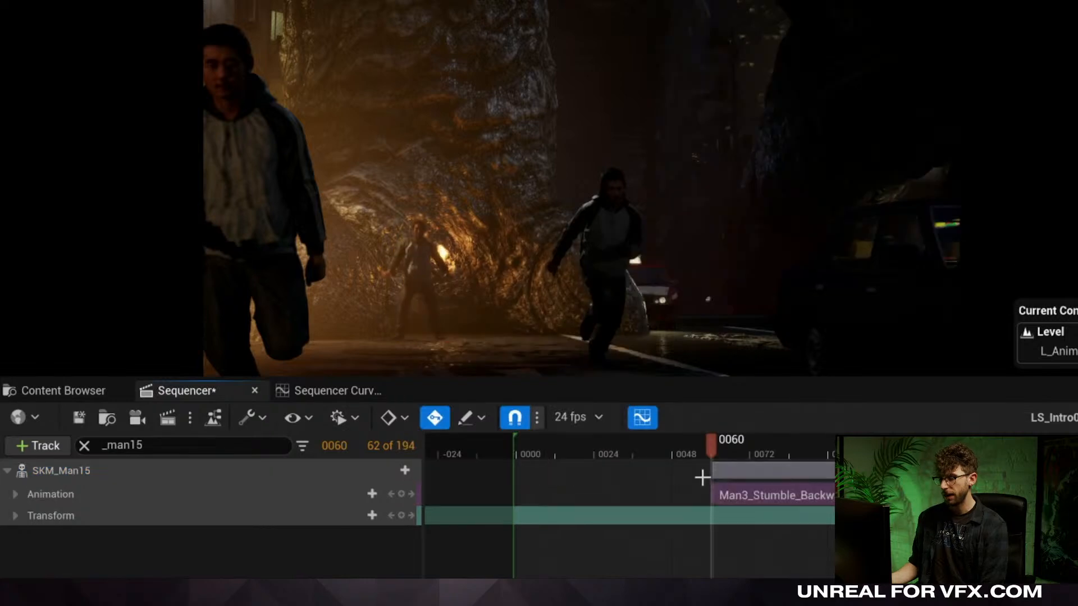
left_click_drag(745, 498, 548, 494)
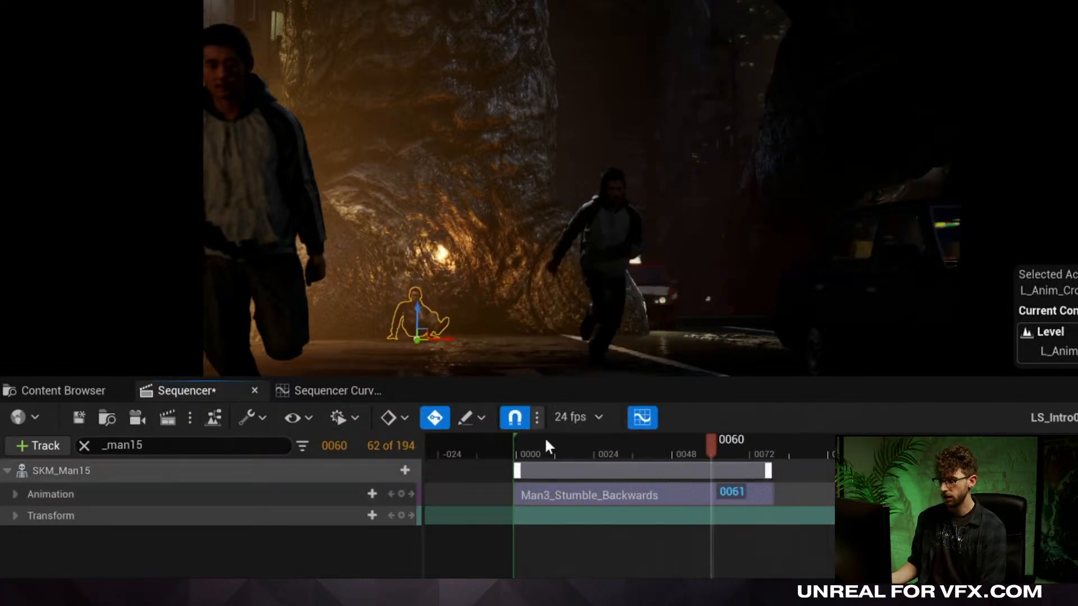
left_click(529, 441)
key("space")
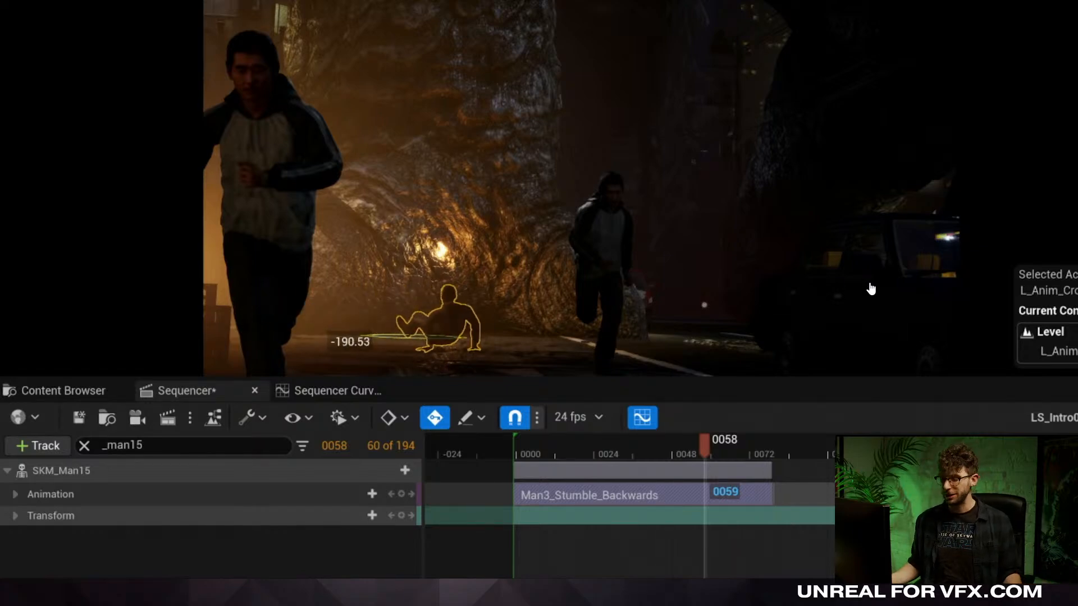
Play back SKM_Man15's stumble in its new orientation from frame 5 to around frame 49.
left_click_drag(703, 444, 534, 457)
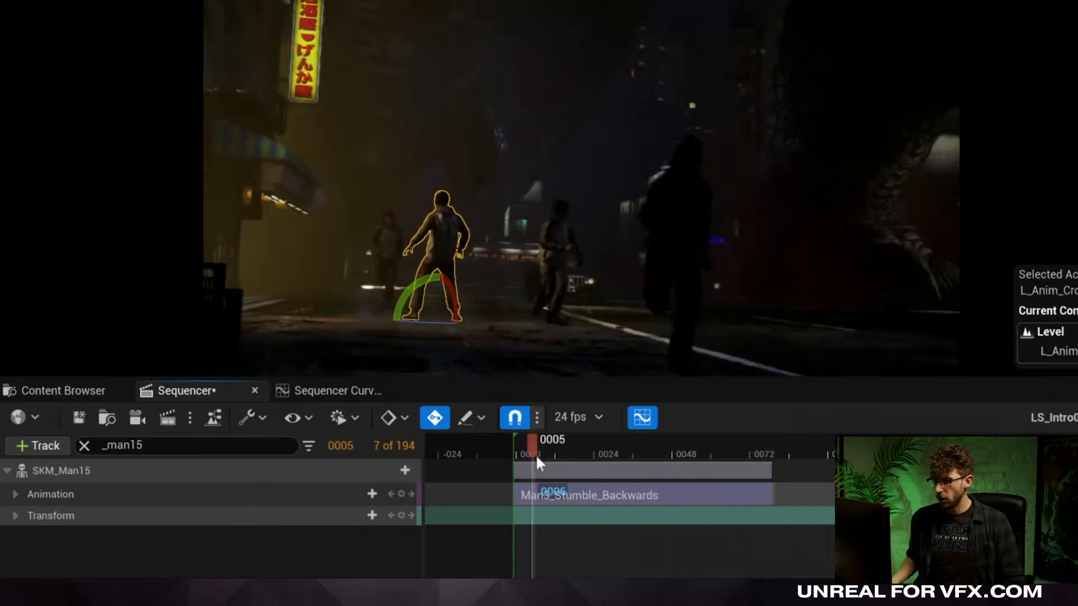
key("space")
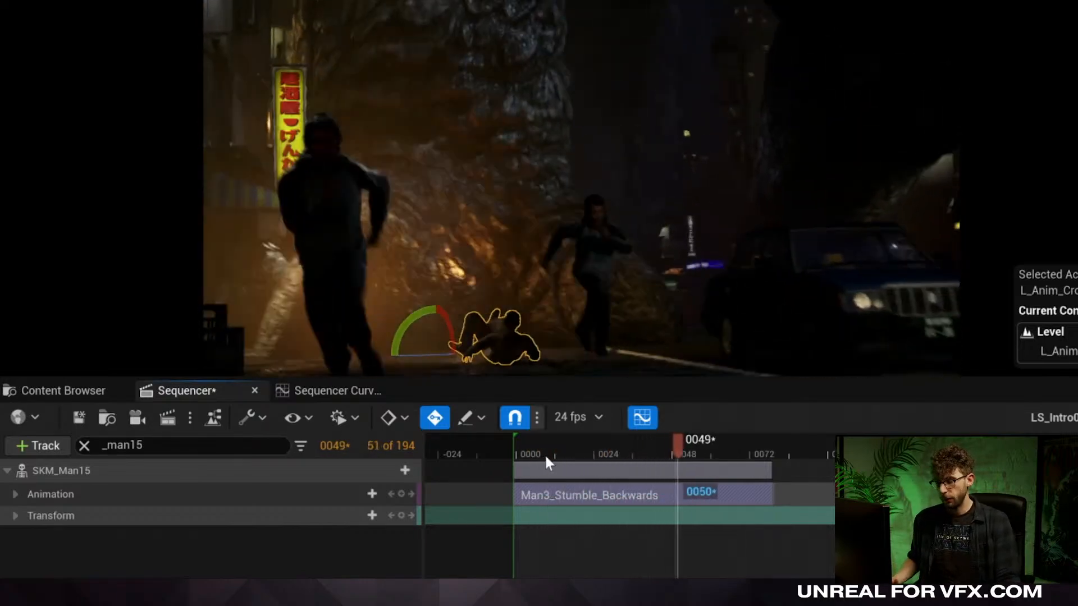
key("space")
Move SKM_Man15 slightly farther back in the street at frame 0.
left_click(517, 441)
left_click_drag(517, 443, 515, 443)
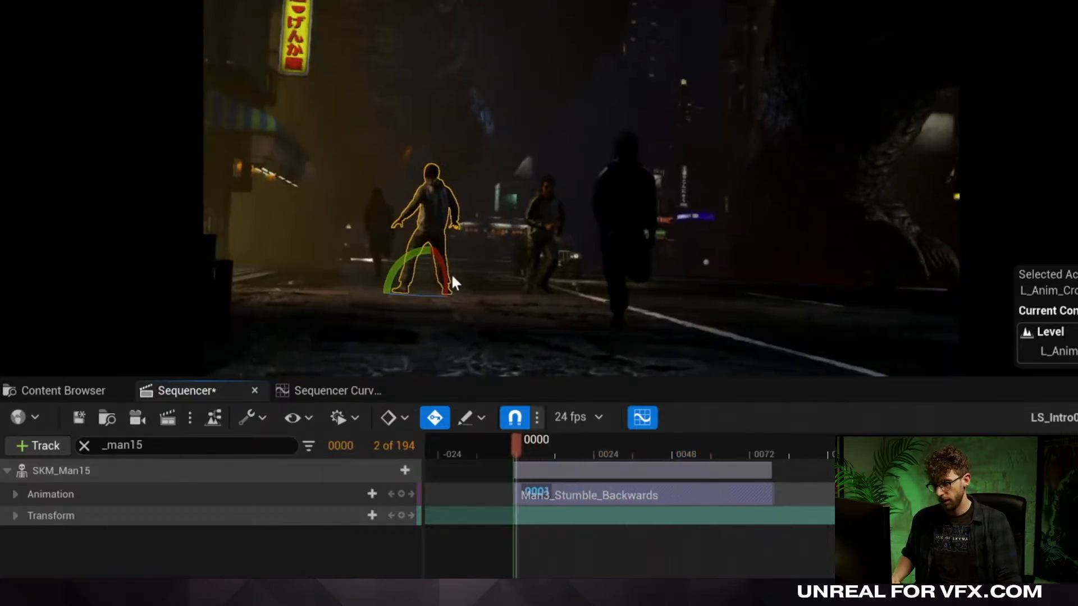
key("w")
left_click_drag(420, 287, 385, 283)
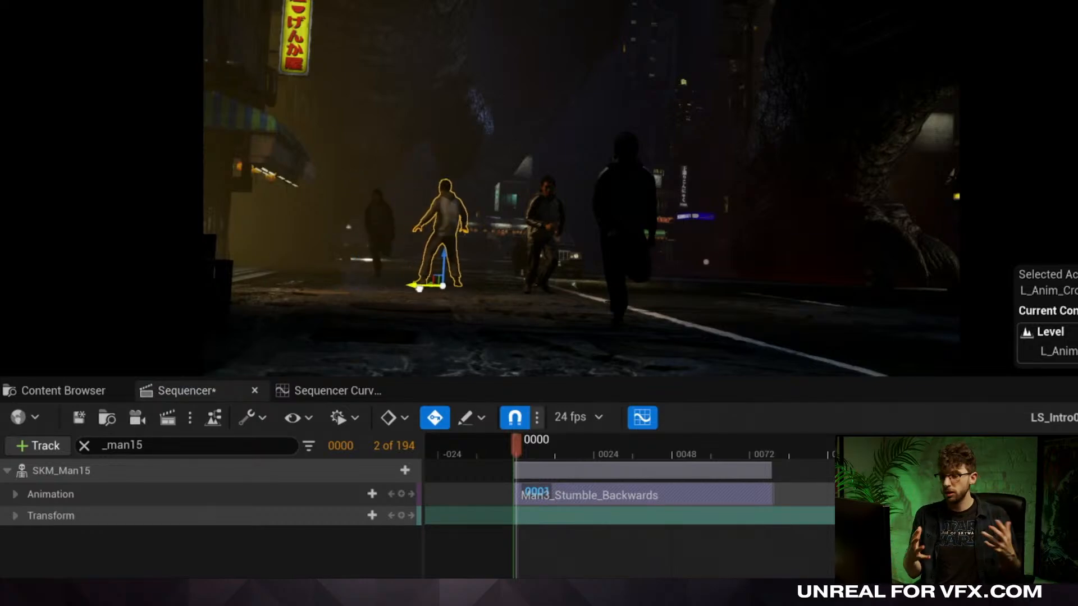
Add Man3_Crawl_Backwards_Anim to SKM_Man15 at frame 76 and place it on the same row as Man3_Stumble_Backwards.
left_click_drag(558, 444, 686, 439)
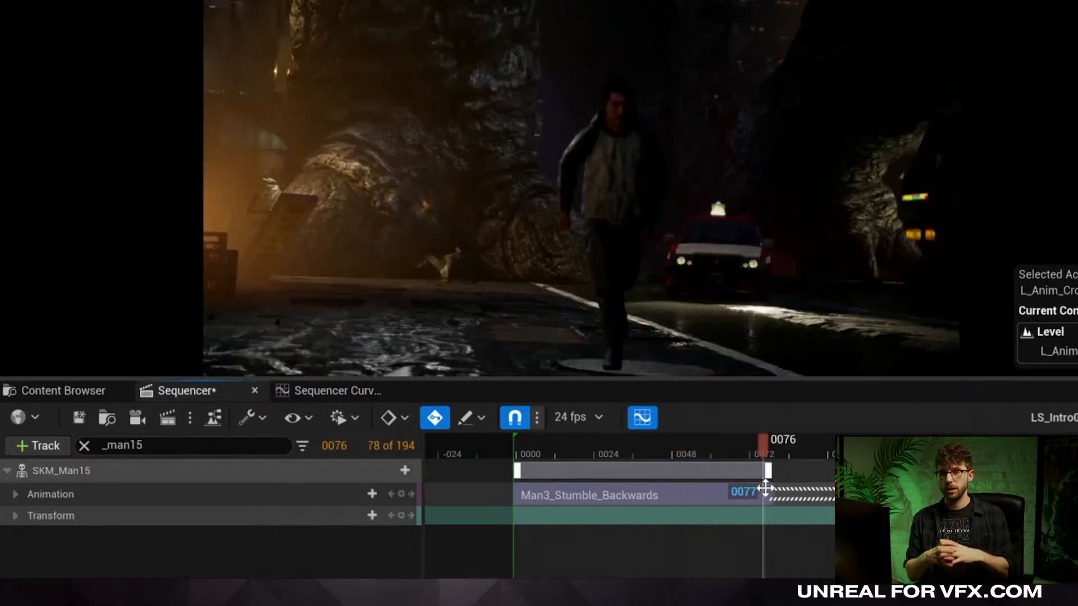
right_click(755, 494)
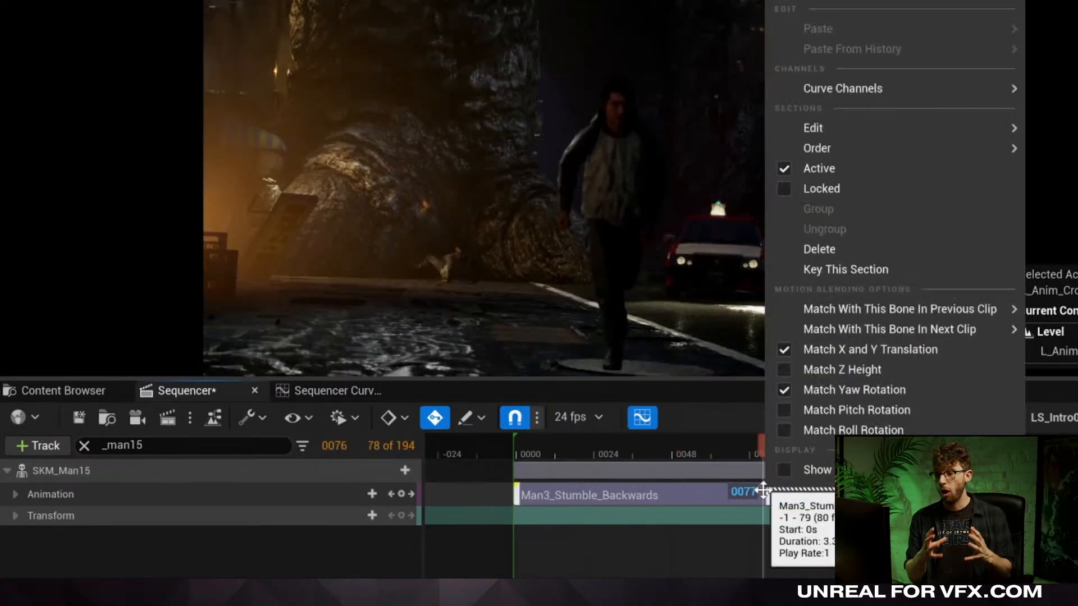
left_click(371, 494)
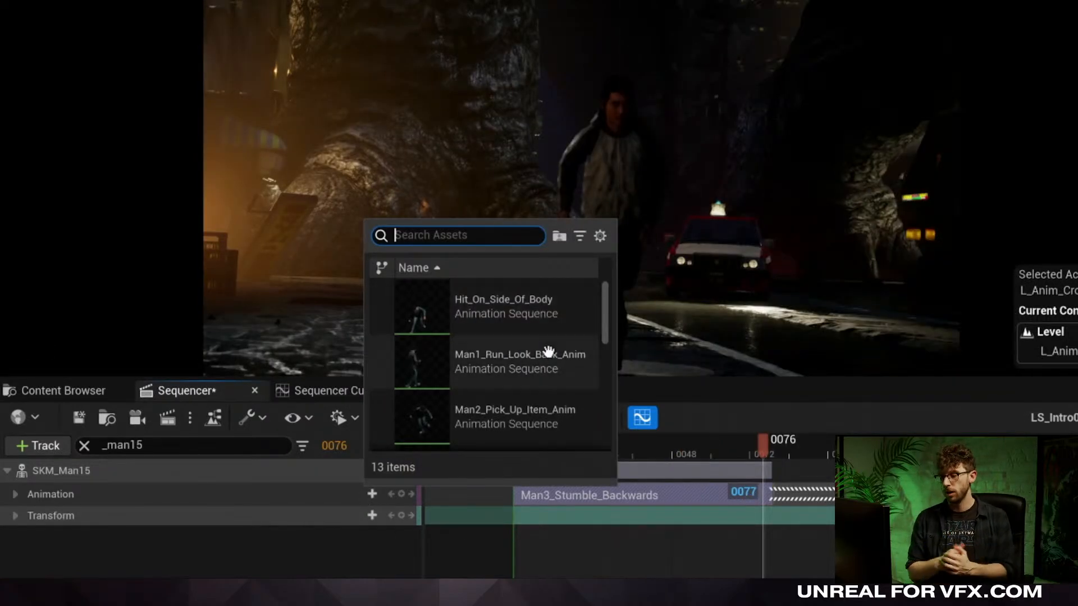
scroll(541, 345, "down", 3)
left_click(537, 339)
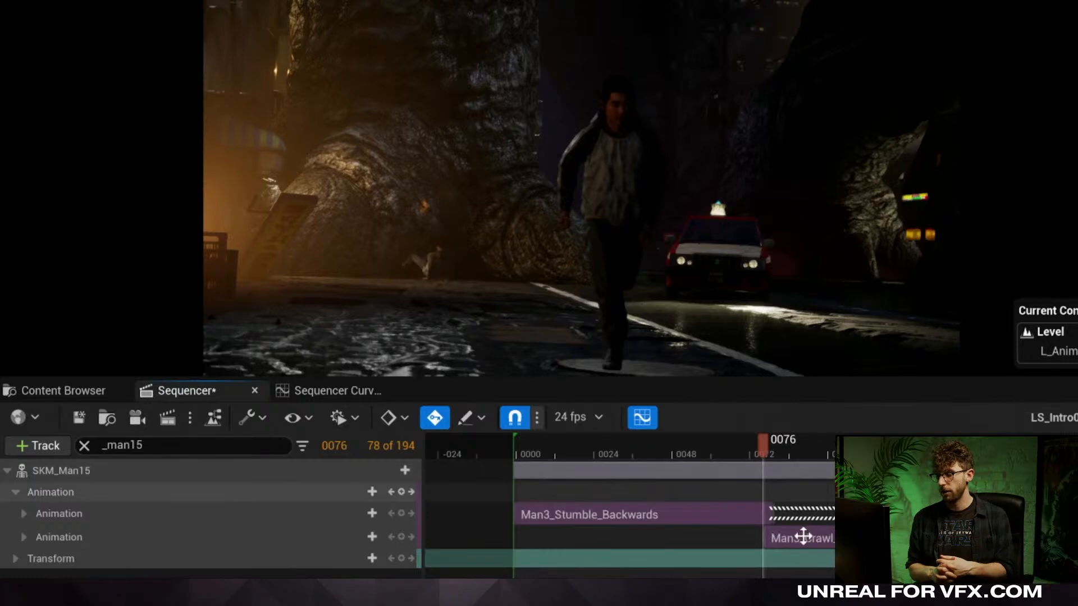
left_click_drag(798, 530, 808, 502)
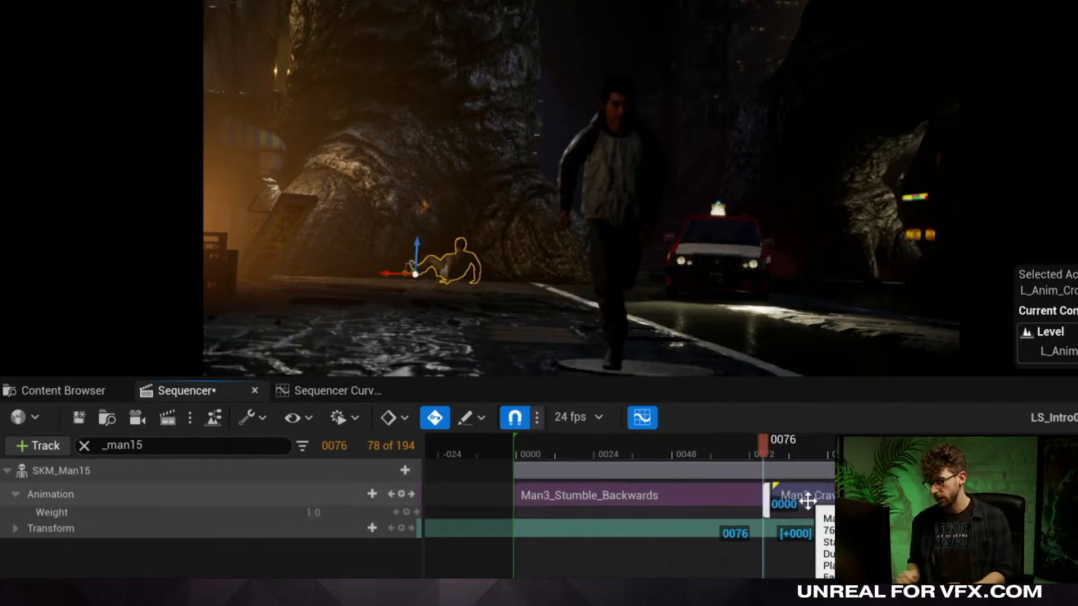
Match SKM_Man15's crawl clip to a bone in the preceding stumble clip and play back the transition.
right_click(812, 499)
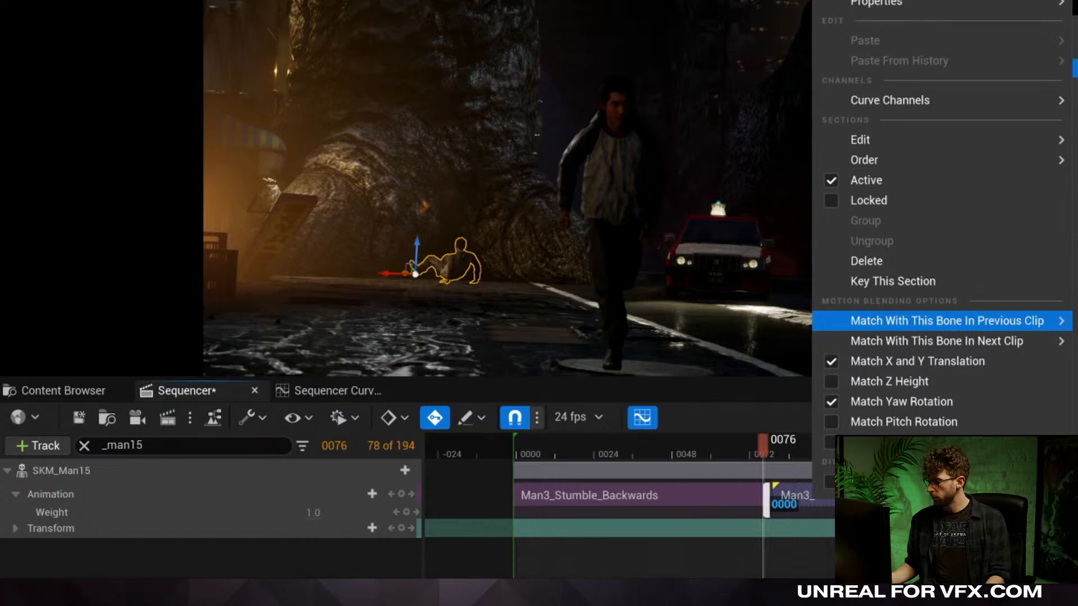
left_click(1076, 50)
left_click_drag(767, 436, 760, 447)
key("space")
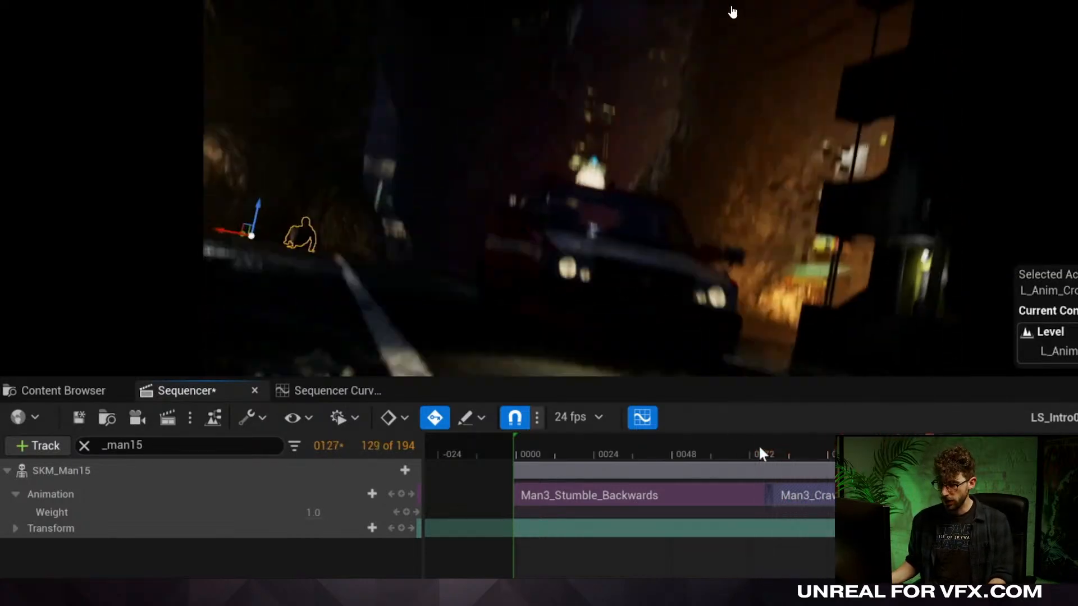
Replay SKM_Man15's blended stumble and crawl from the early frames of the sequence.
left_click(524, 448)
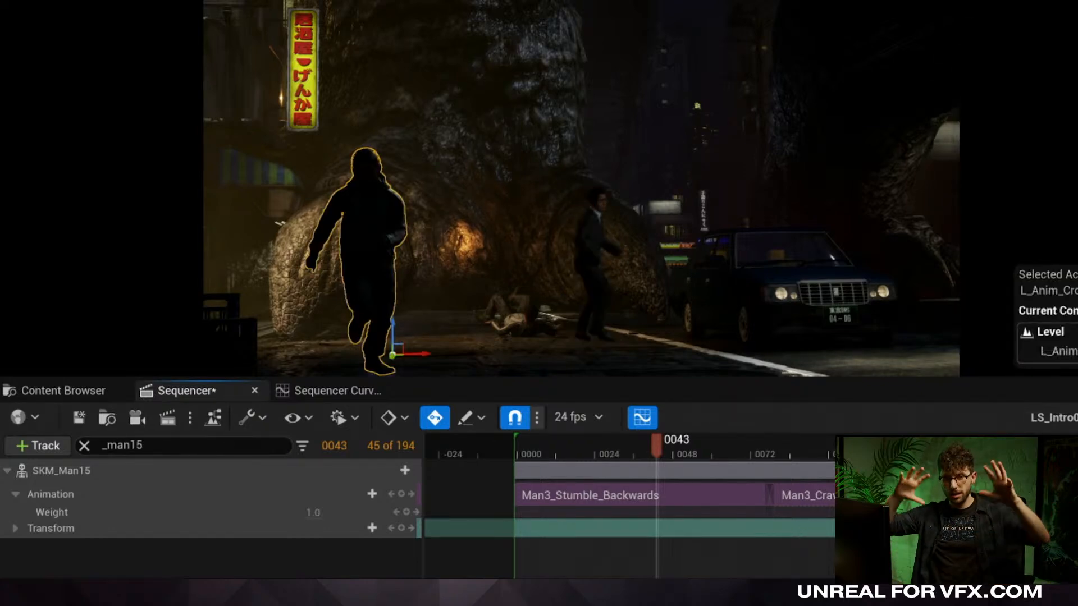
left_click_drag(638, 443, 562, 451)
key("space")
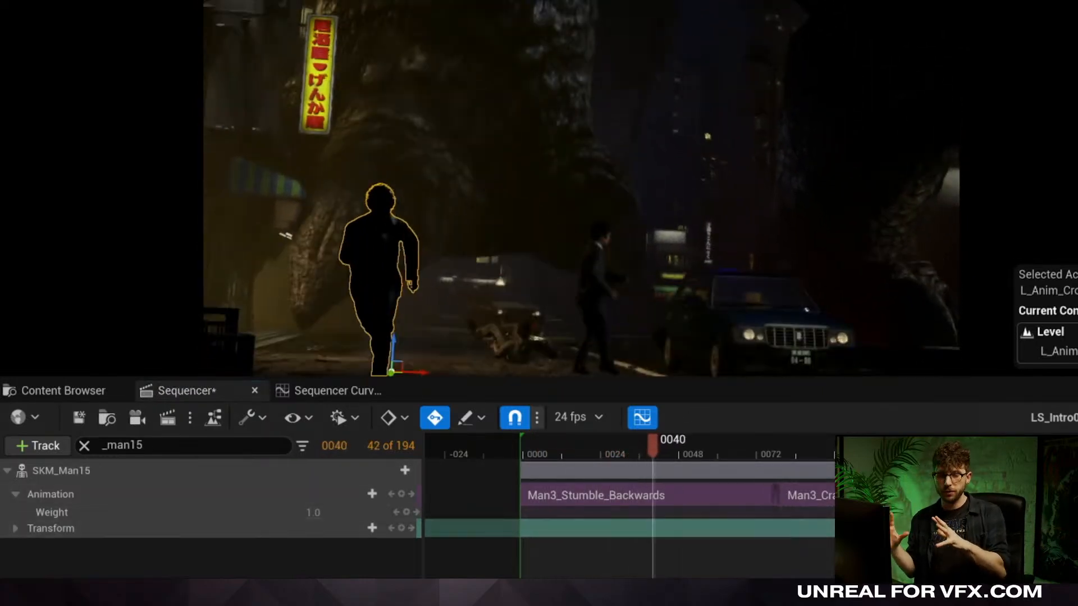
key("space")
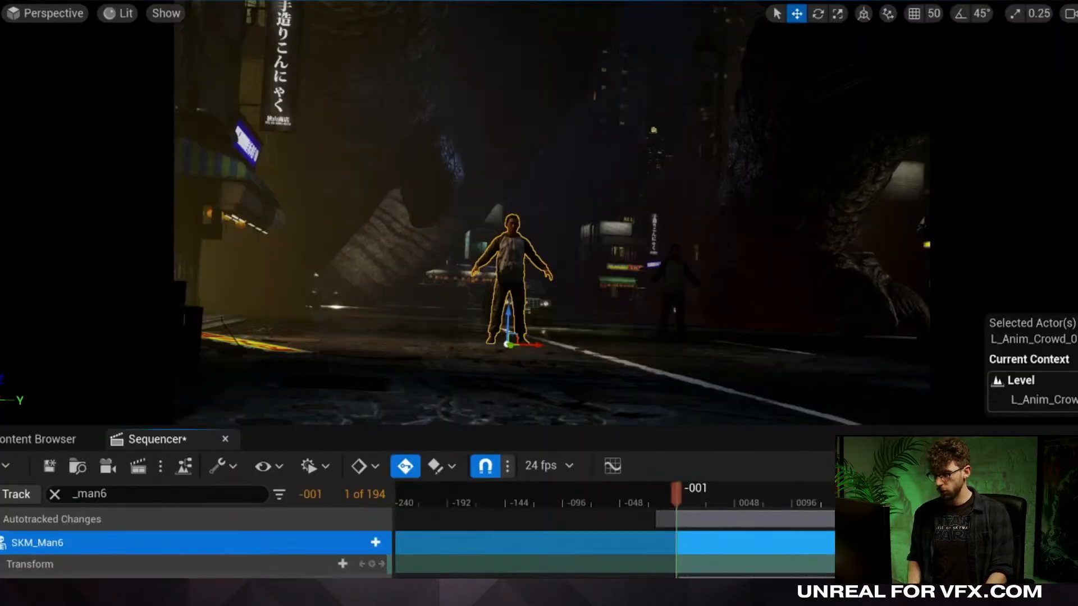
left_click(375, 543)
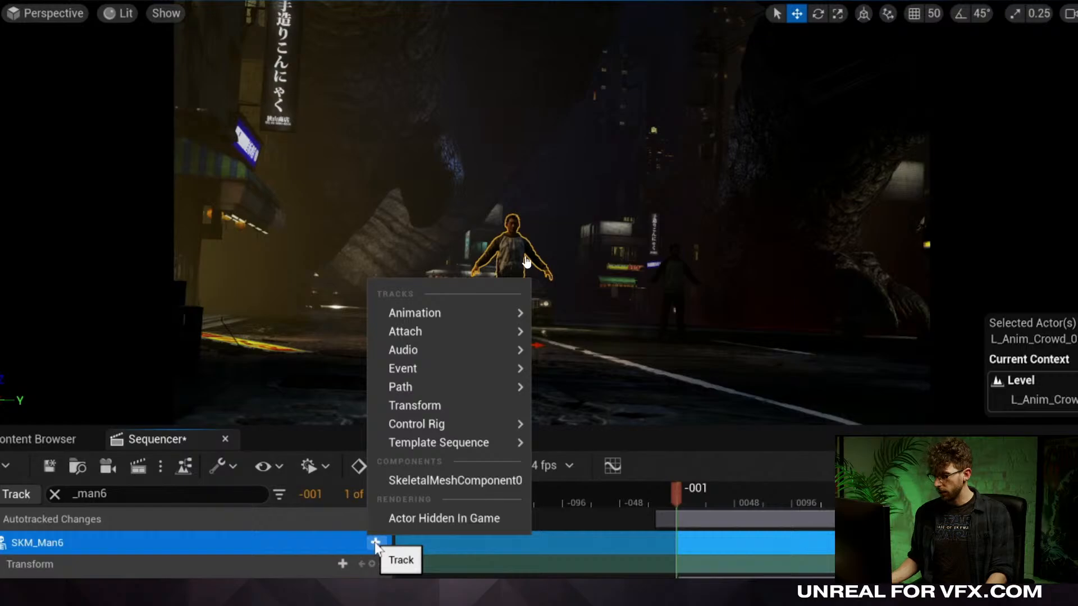
key("Escape")
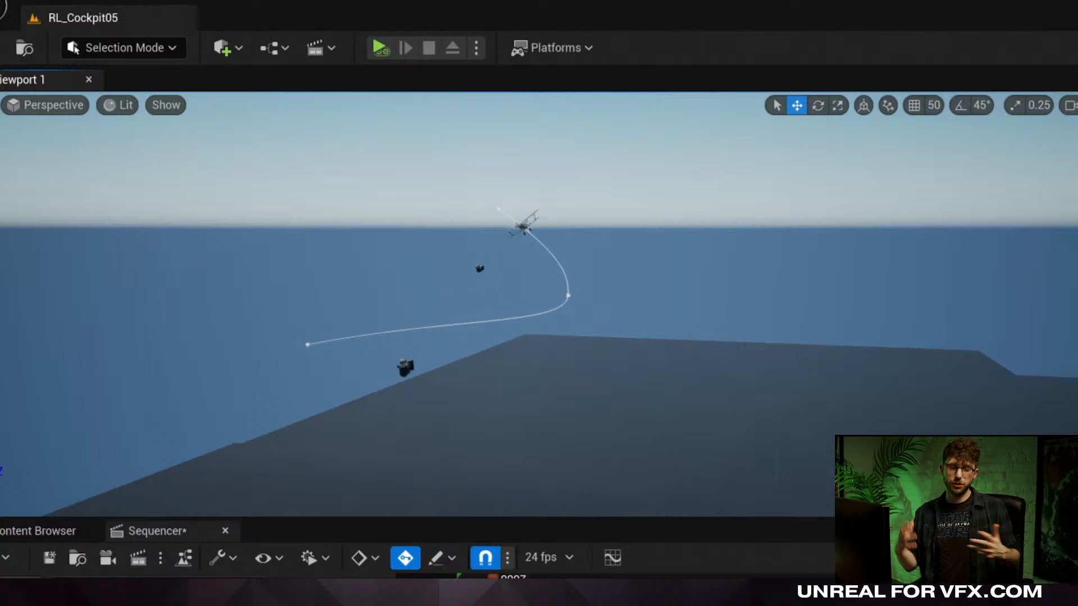
Scrub the biplane along its spline in RL_Cockpit05 and move the path's middle spline point.
right_click_drag(539, 303, 475, 284)
left_click_drag(493, 580, 468, 579)
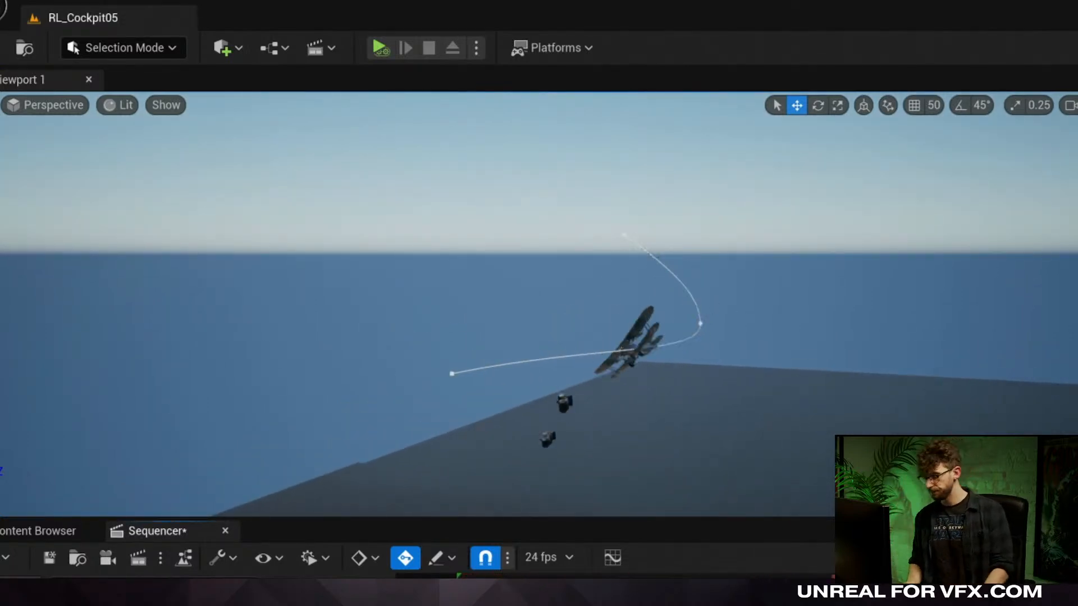
left_click(694, 332)
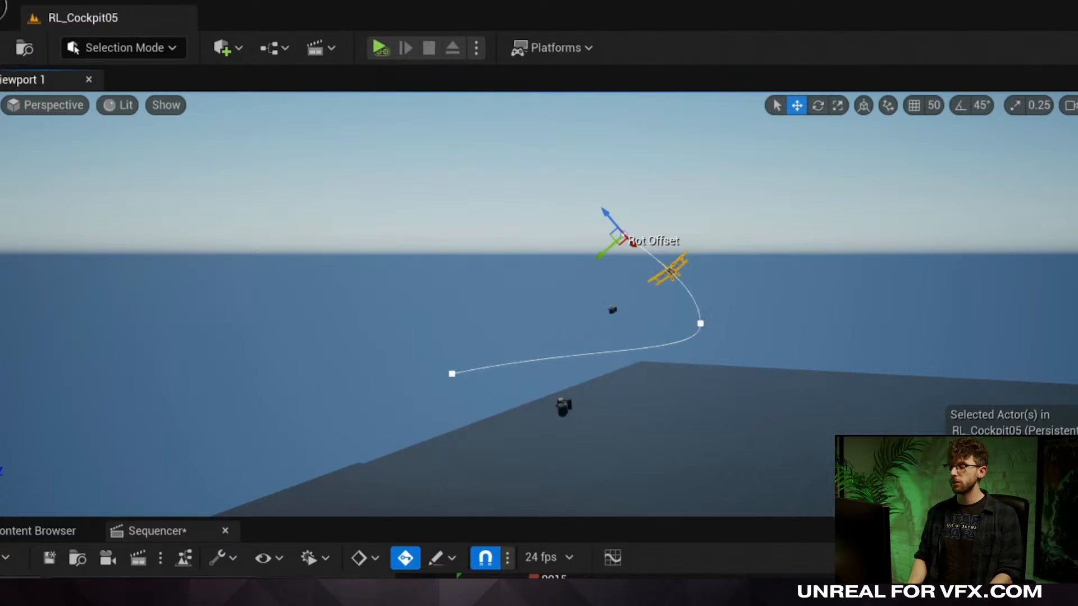
left_click(701, 323)
left_click_drag(700, 323, 614, 301)
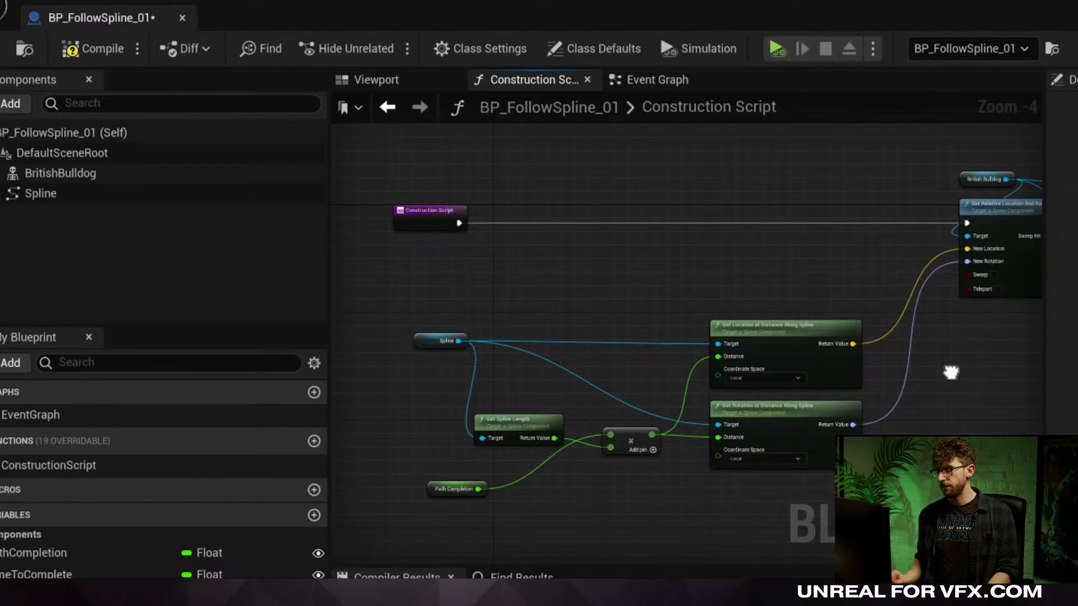
Review the BP_FollowSpline_01 construction script and play back the biplane's flight along the spline.
right_click_drag(951, 373, 483, 383)
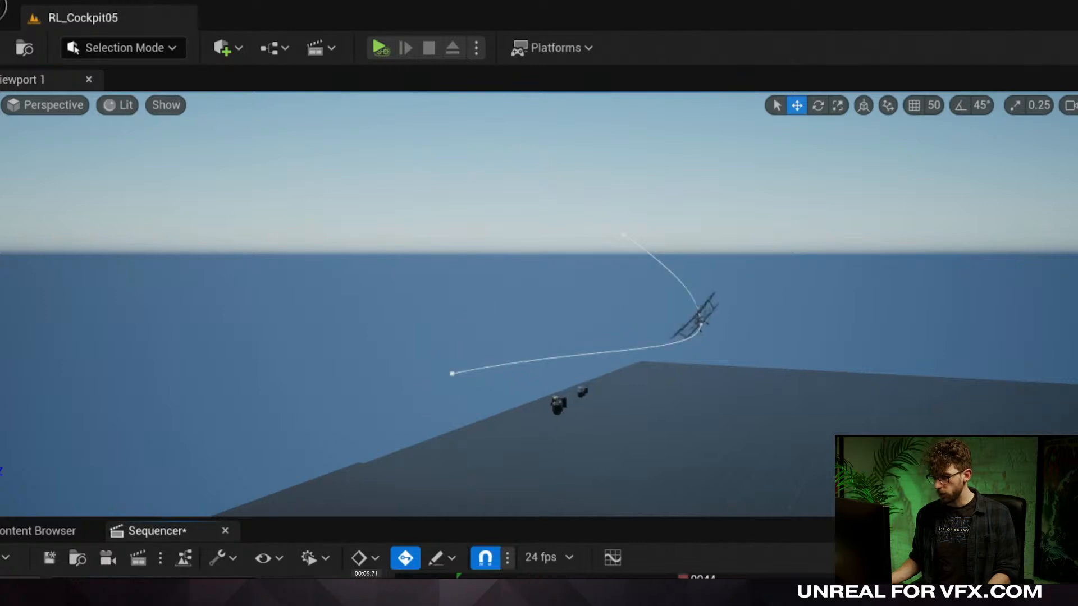
left_click_drag(683, 579, 492, 579)
scroll(709, 383, "down", 1)
scroll(709, 383, "up", 1)
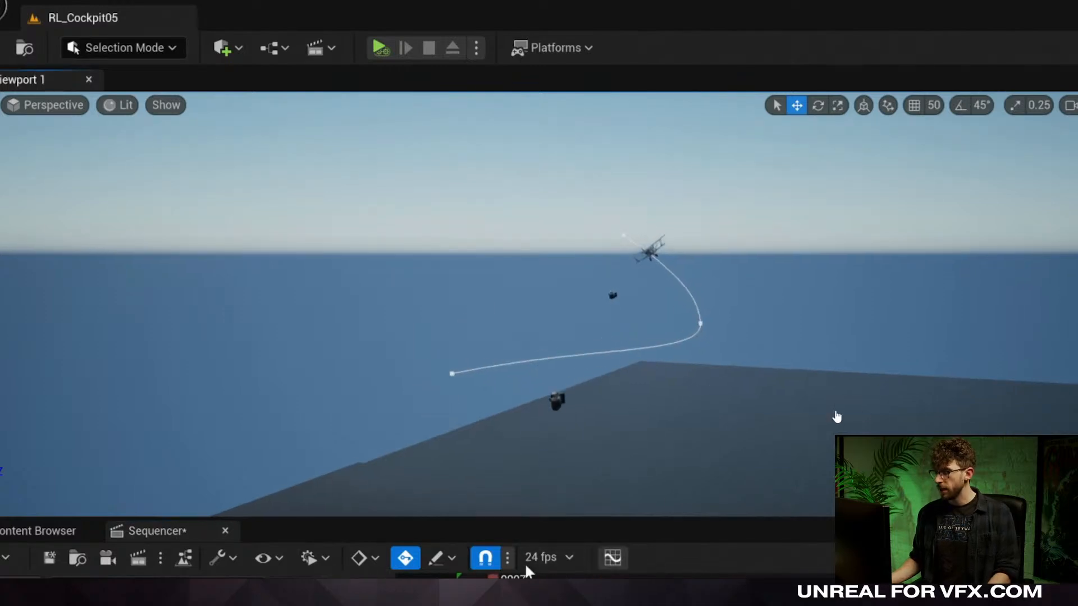
key("space")
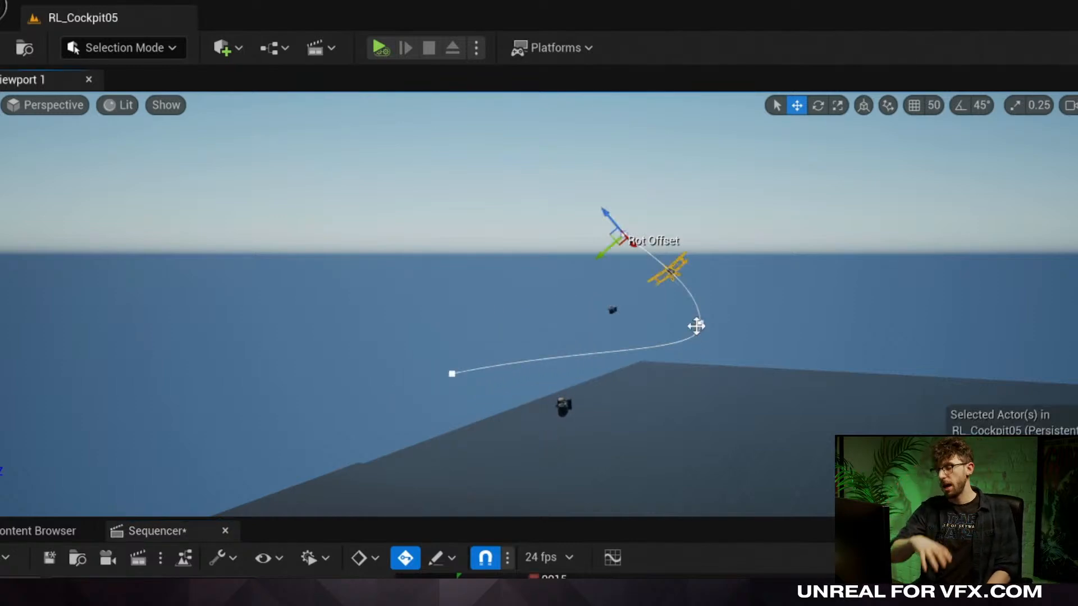
Reshape the flight path at the bend by moving its spline point, and inspect the BP_FollowSpline_01 nodes.
left_click(697, 325)
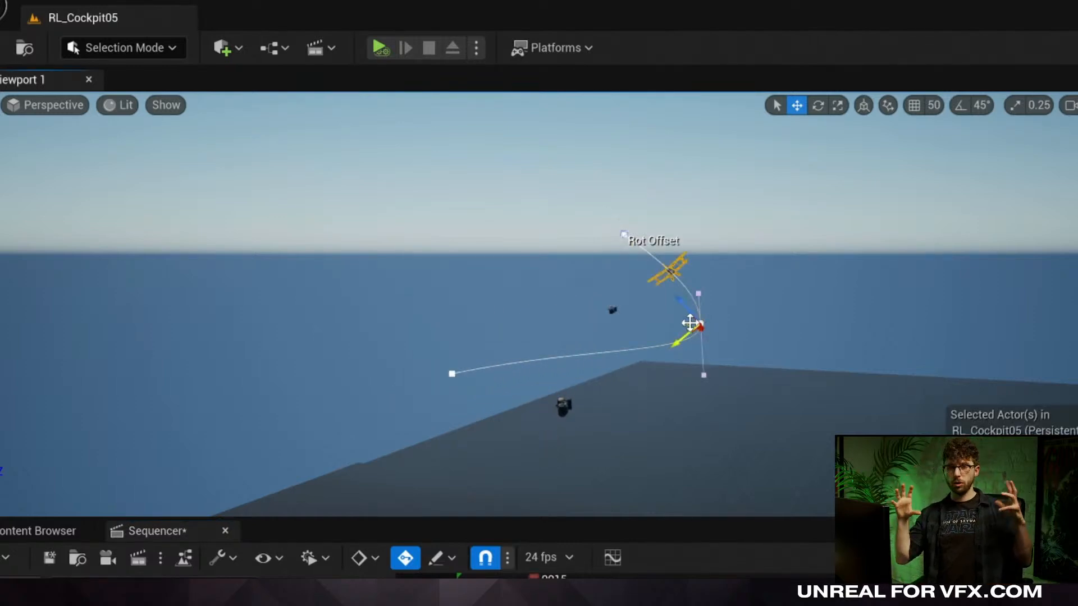
left_click_drag(693, 323, 614, 307)
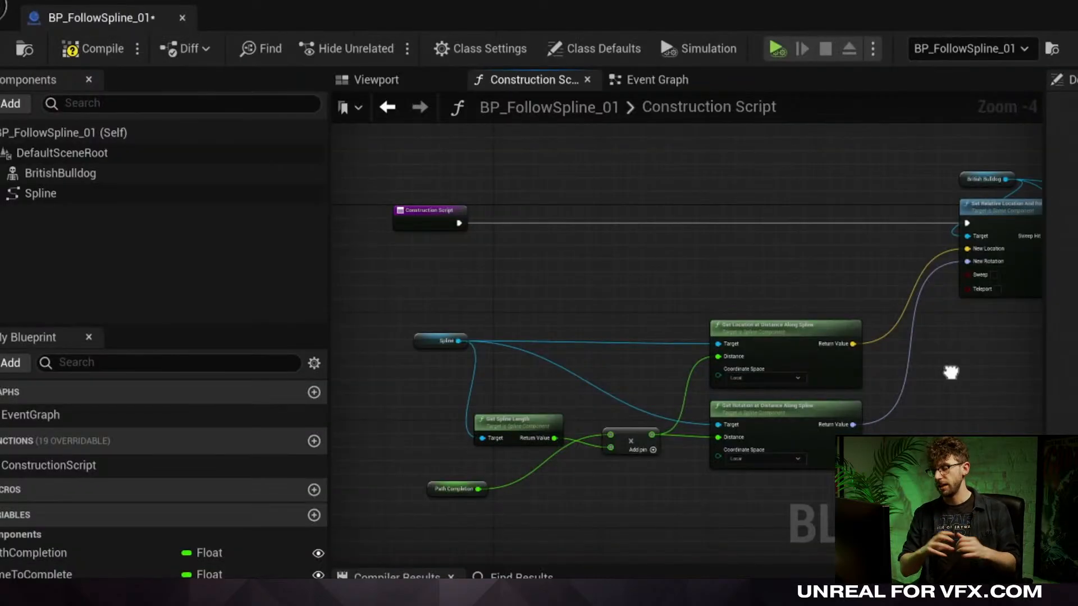
right_click_drag(951, 372, 470, 384)
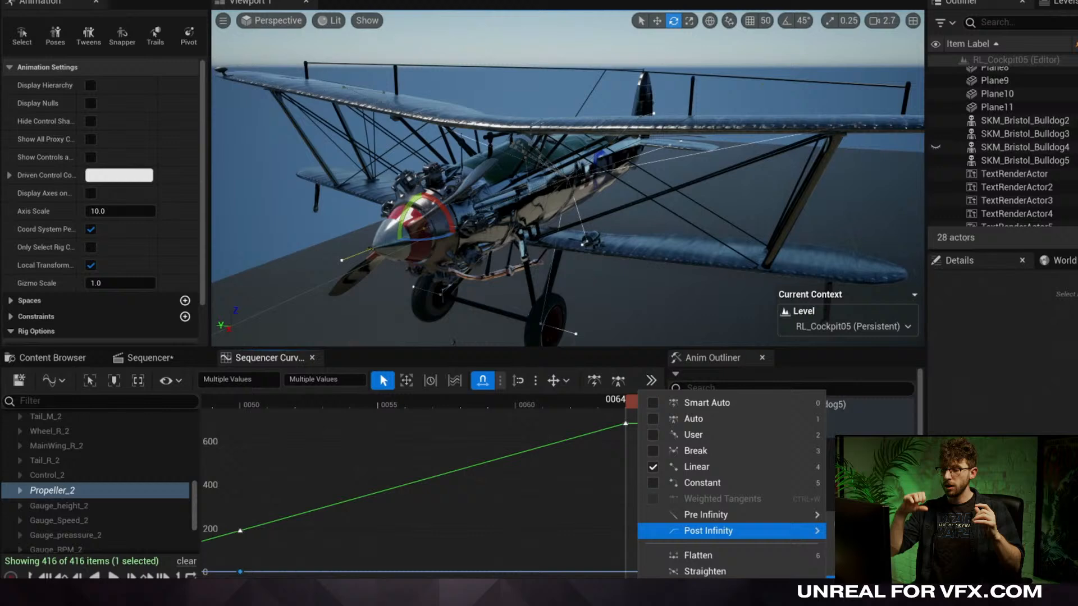
Extend Propeller_2's rotation curve past its last key with Post Infinity, and preview the plane's animation in the Sequencer.
left_click(775, 533)
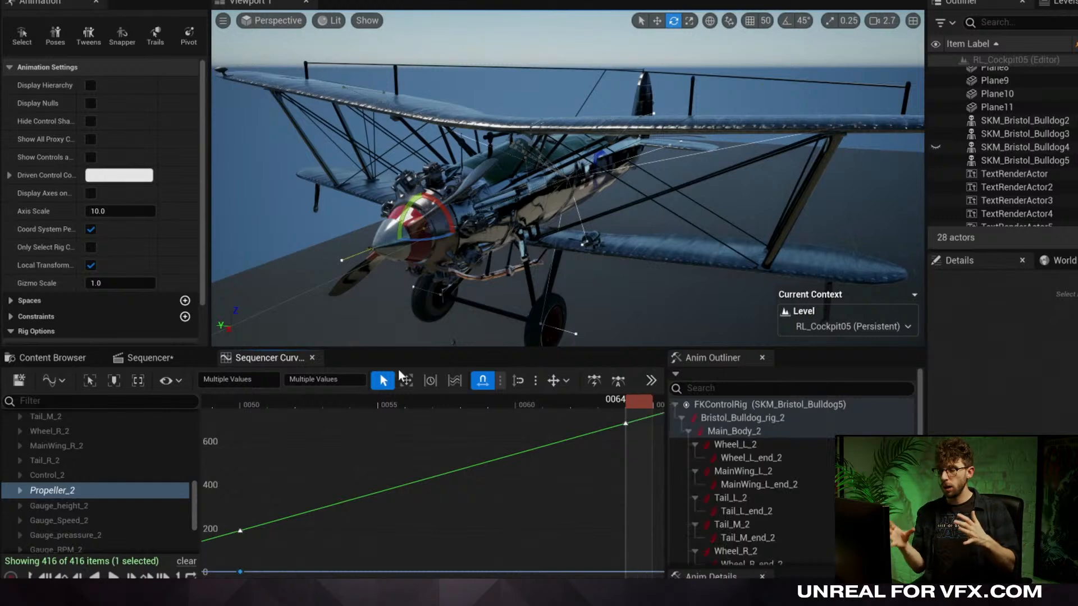
left_click(145, 359)
left_click_drag(448, 399, 371, 412)
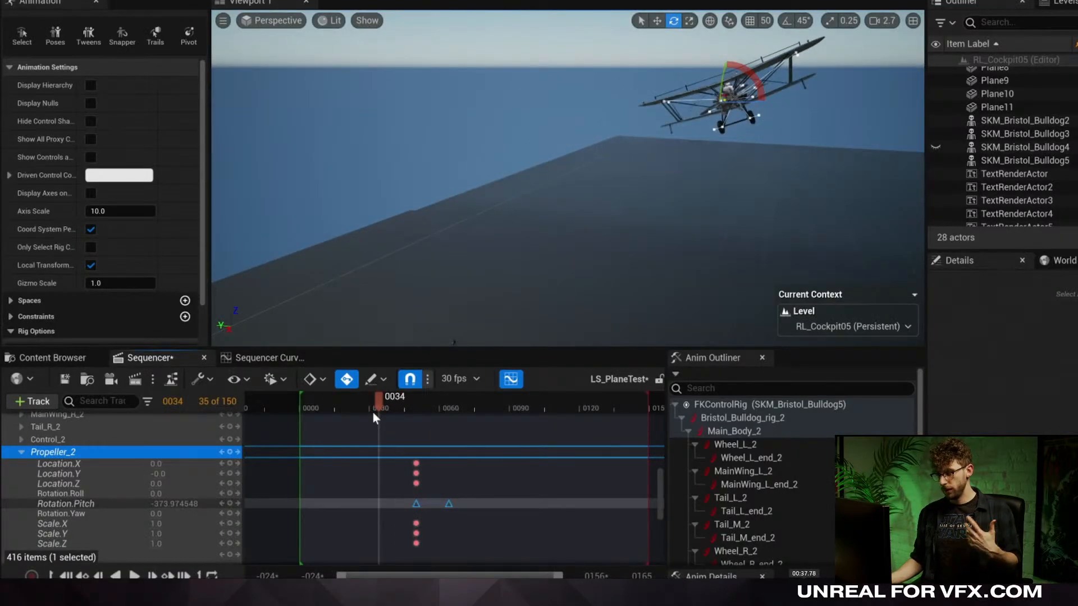
left_click_drag(373, 413, 349, 415)
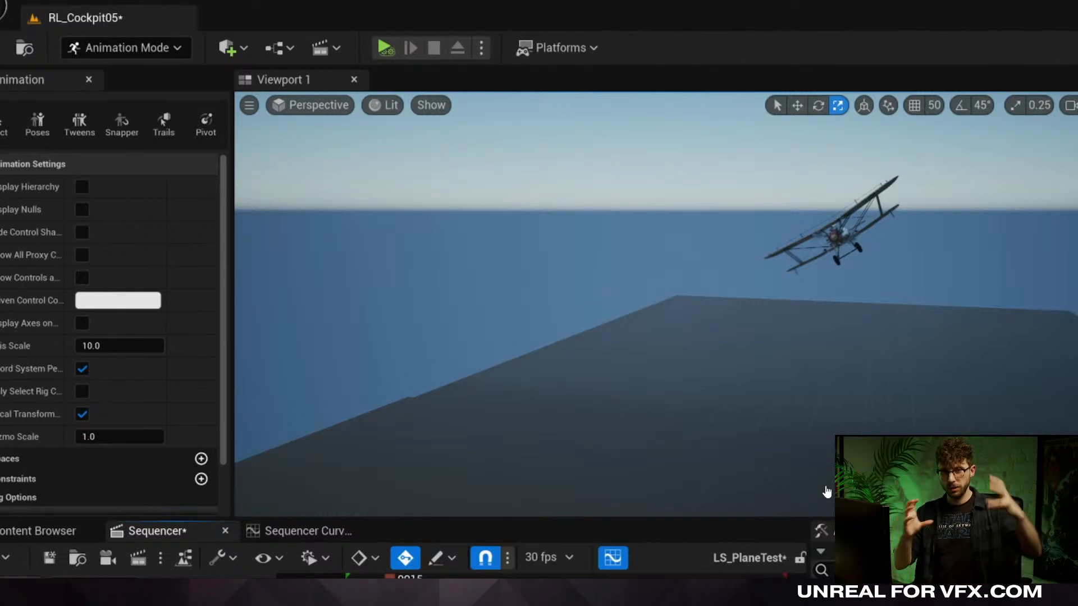
key("space")
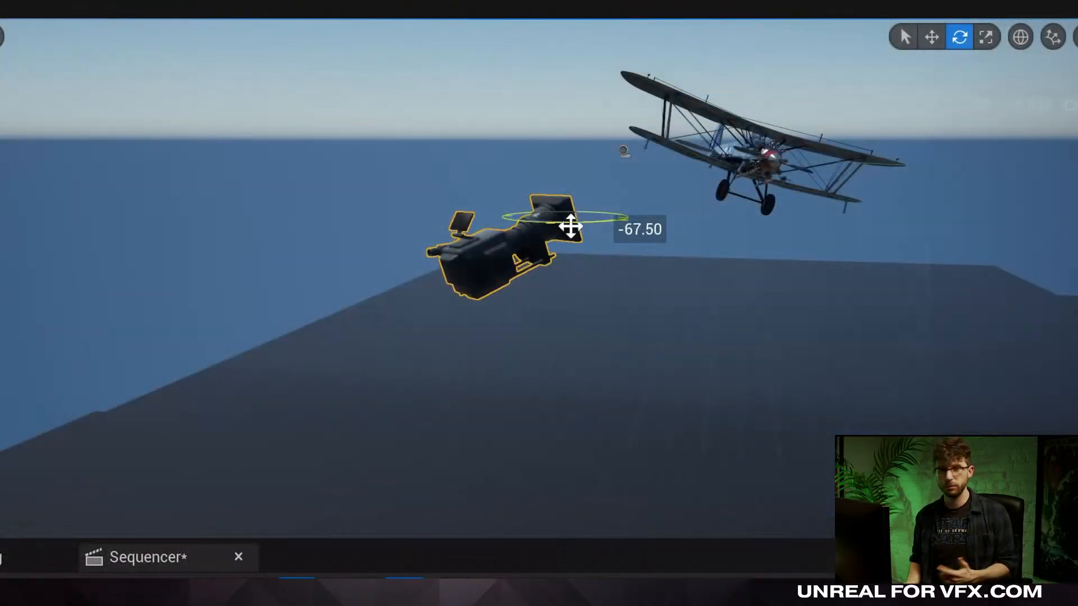
Turn the camera about its vertical axis, switch the gizmo to local space, and rotate the camera again.
left_click_drag(570, 228, 600, 257)
key("ctrl+grave")
left_click_drag(519, 182, 645, 292)
key("d")
right_click_drag(645, 292, 665, 306)
Examine the camera's alignment with the flying biplane from behind and from the side.
left_click_drag(599, 318, 618, 325, "alt")
scroll(599, 318, "up", 4)
left_click_drag(632, 262, 617, 229, "alt")
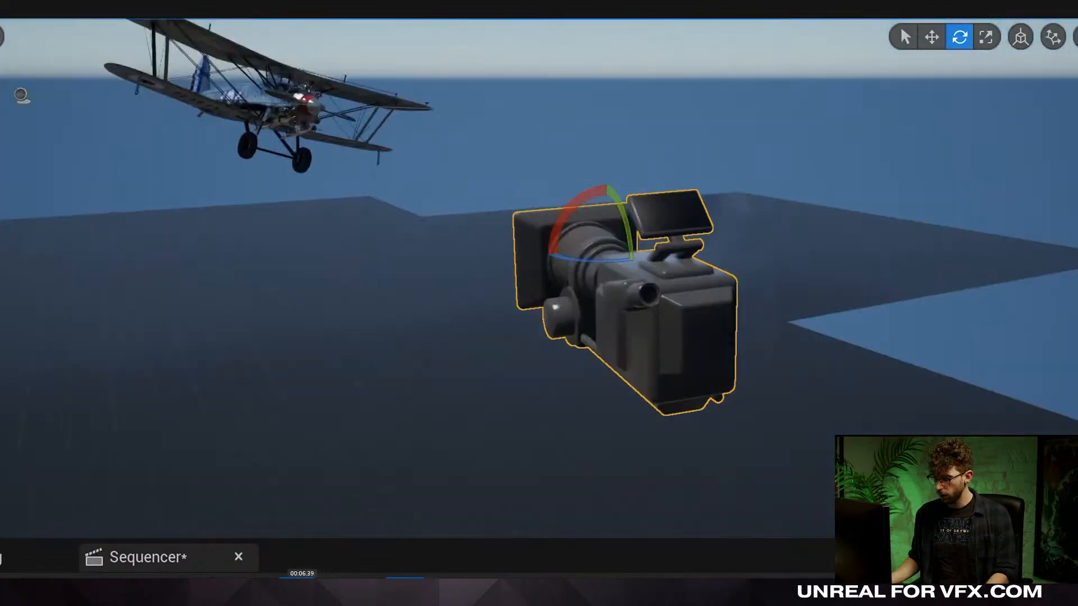
left_click_drag(714, 285, 671, 298, "alt")
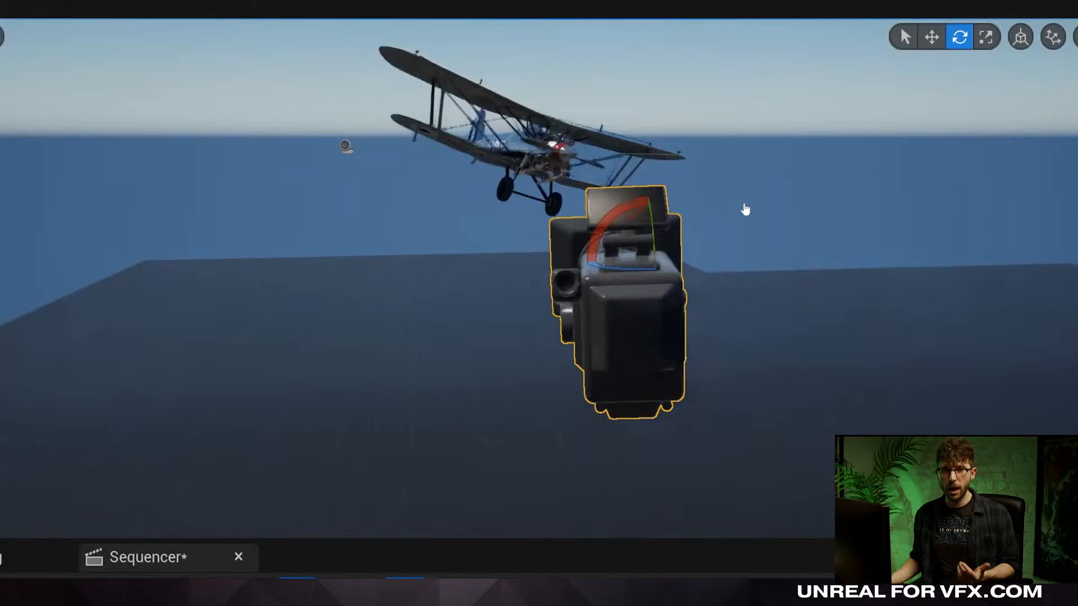
left_click_drag(814, 204, 832, 202, "alt")
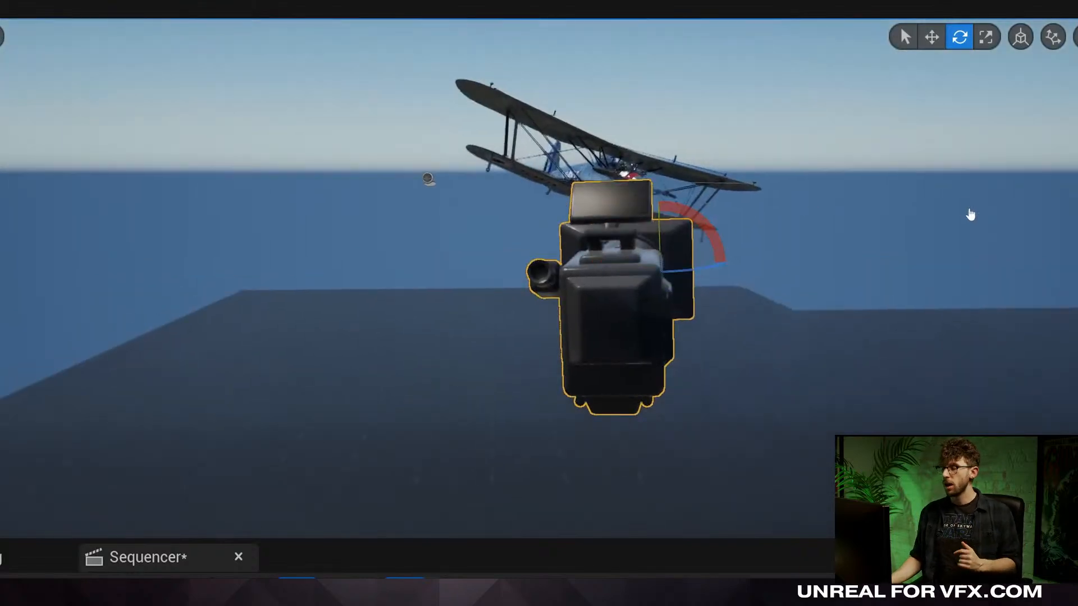
key("shift+c")
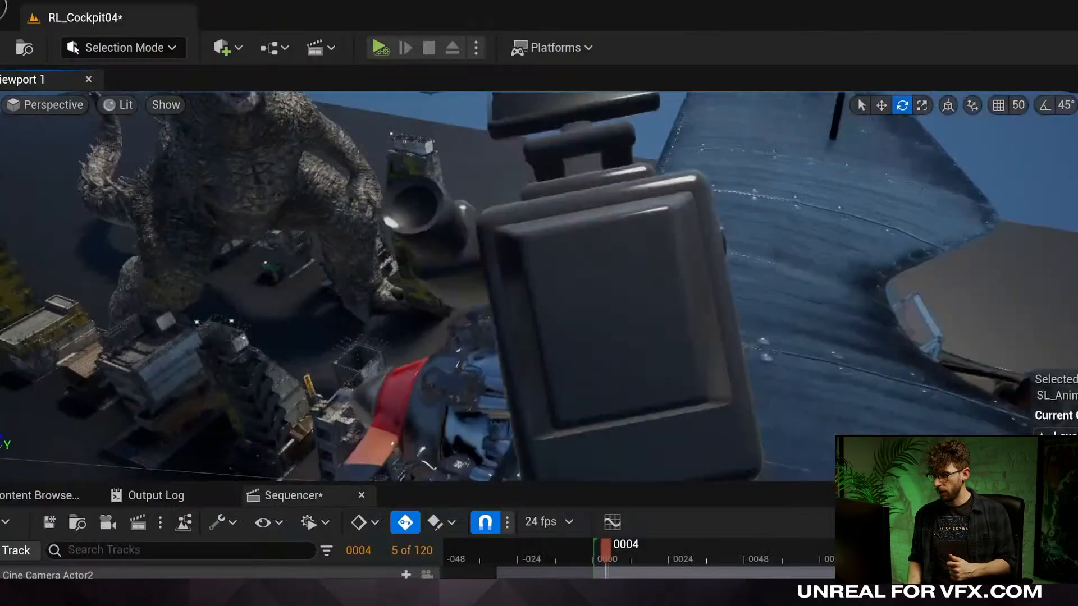
View the biplane and its mounted camera from outside near Godzilla in RL_Cockpit04 and play the shot.
key("s")
key("s")
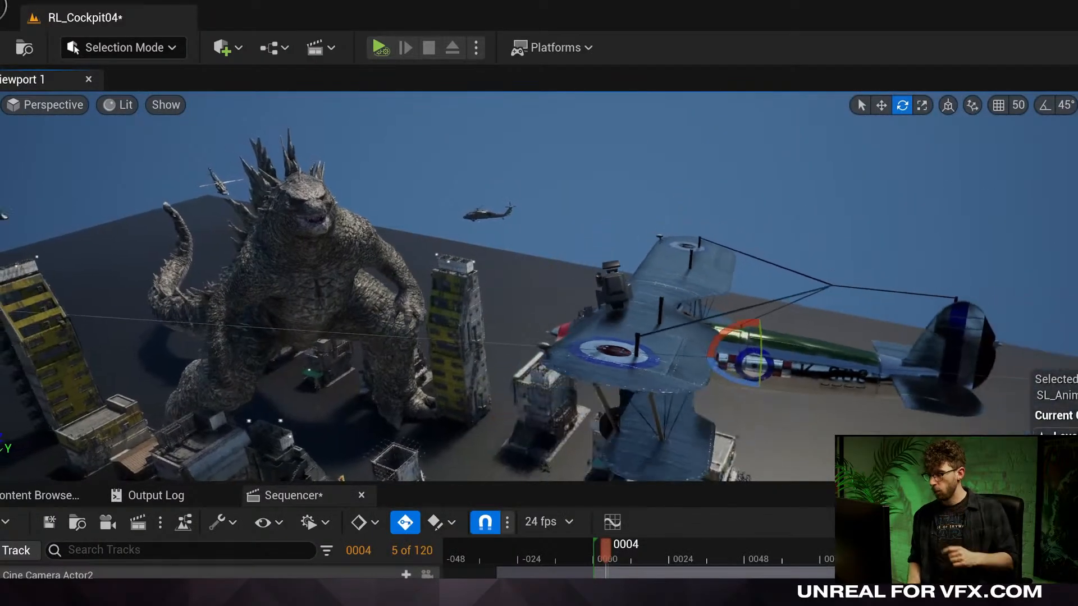
key("a")
left_click(606, 550)
key("space")
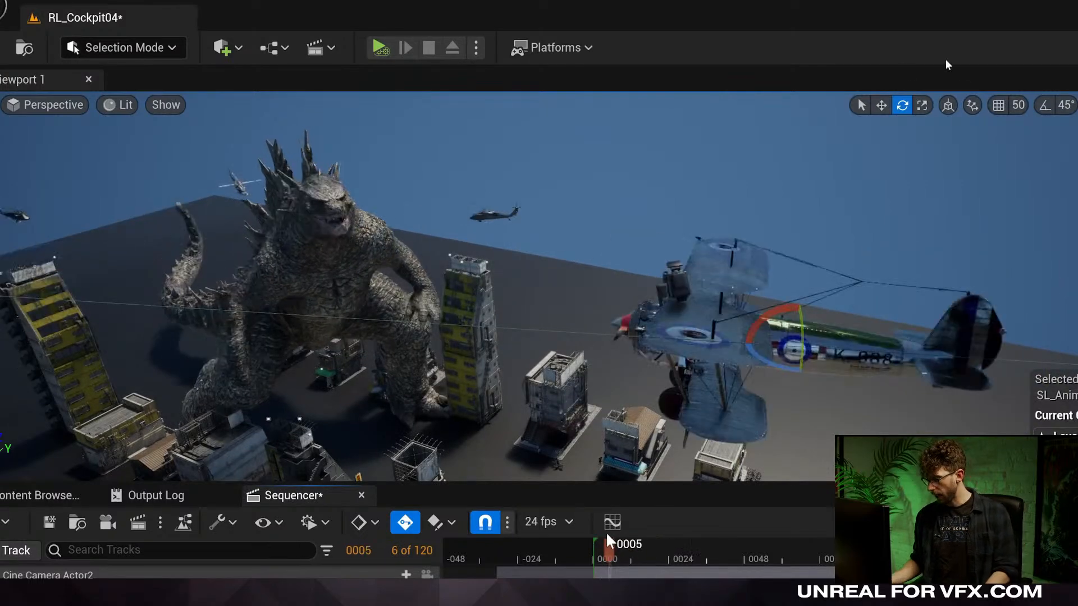
key("space")
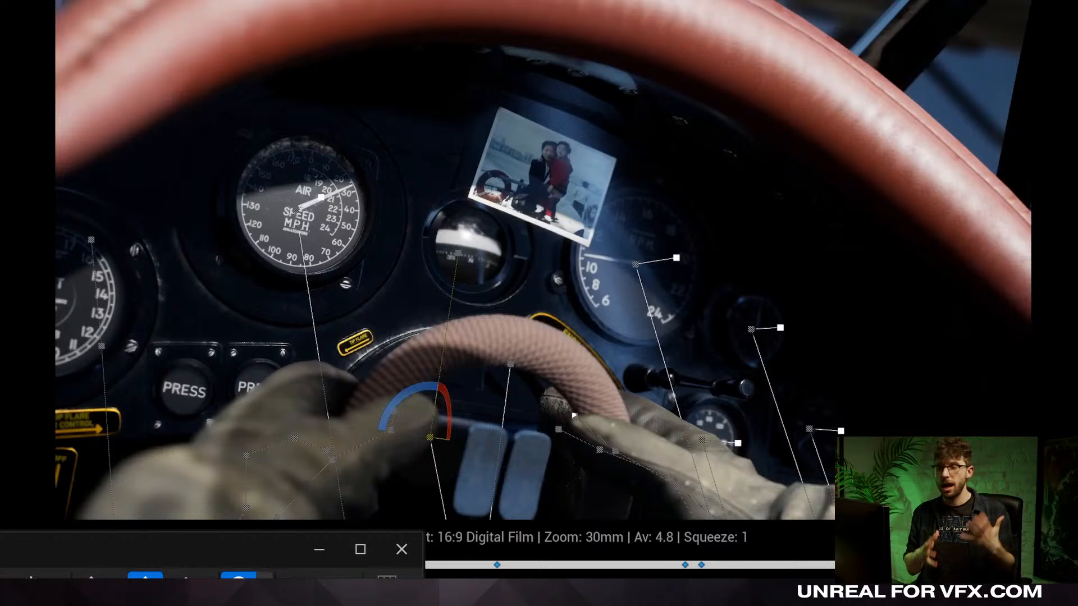
Select the control of the small gauge at the cockpit dashboard's far end and rotate it.
left_click(751, 336)
left_click_drag(703, 340, 712, 362)
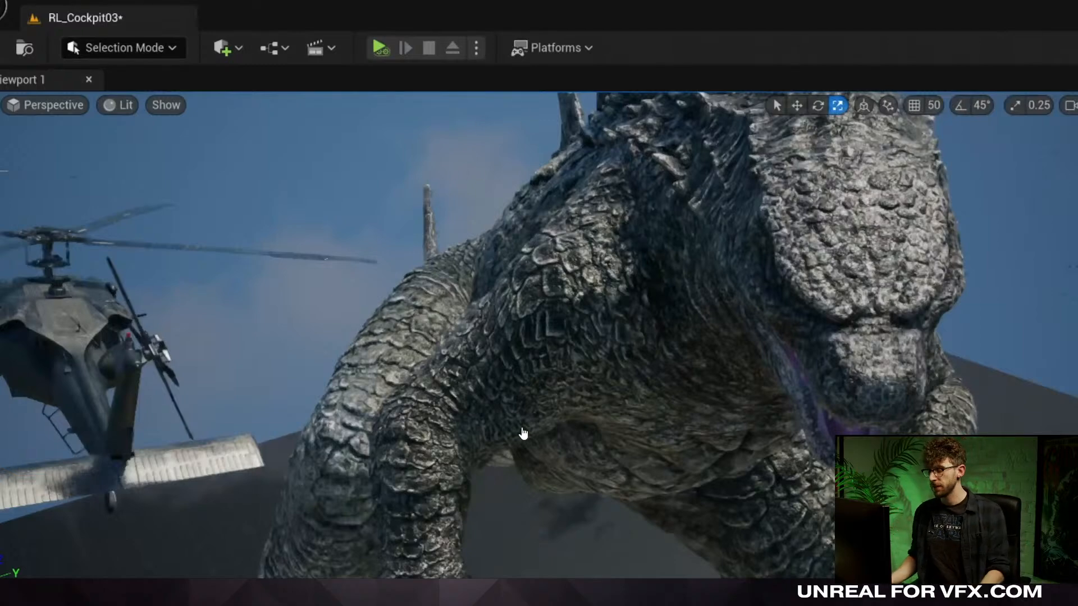
Scrub the helicopter shot in RL_Cockpit03 and examine the camera inside the cabin facing Godzilla.
left_click_drag(820, 577, 651, 577)
left_click_drag(785, 387, 691, 367, "alt")
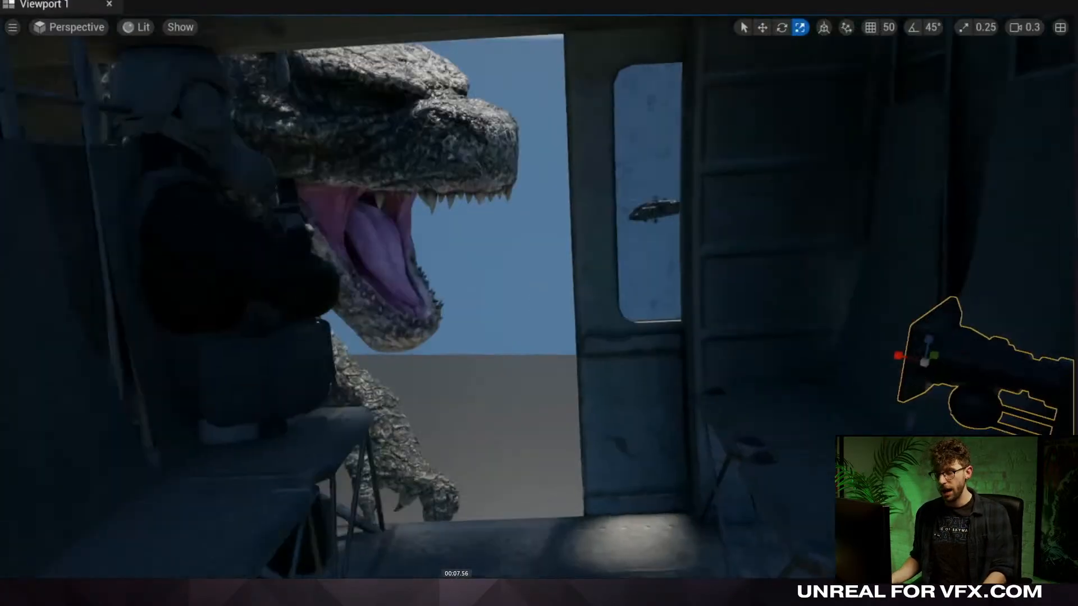
right_click_drag(539, 303, 831, 348)
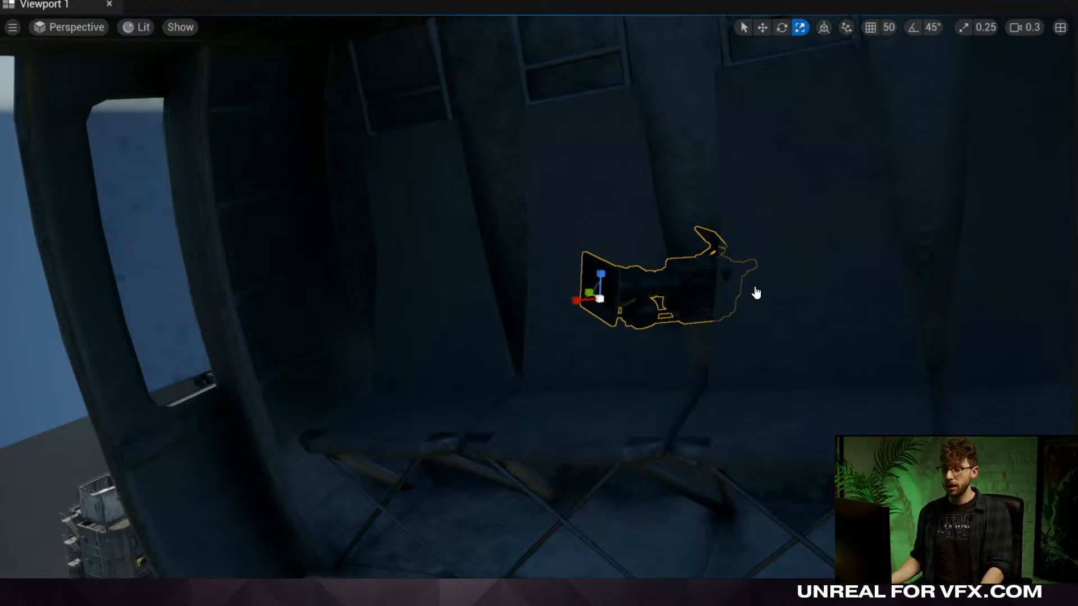
Leave the slideshow in PowerPoint, restart it from slide 140, and advance to the Vehicle + Character Animation slide.
key("Escape")
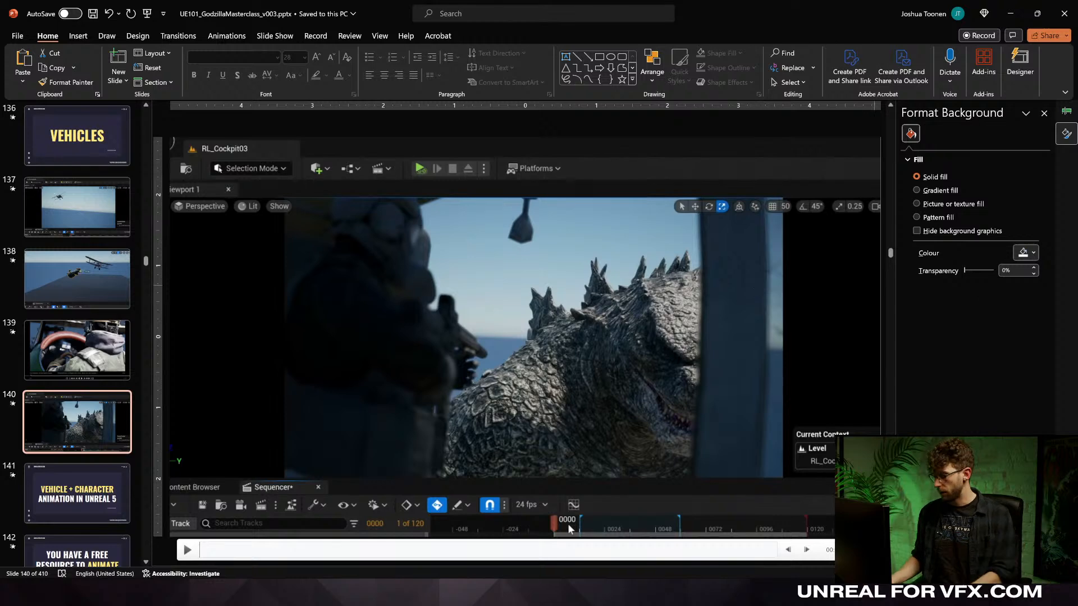
key("shift+F5")
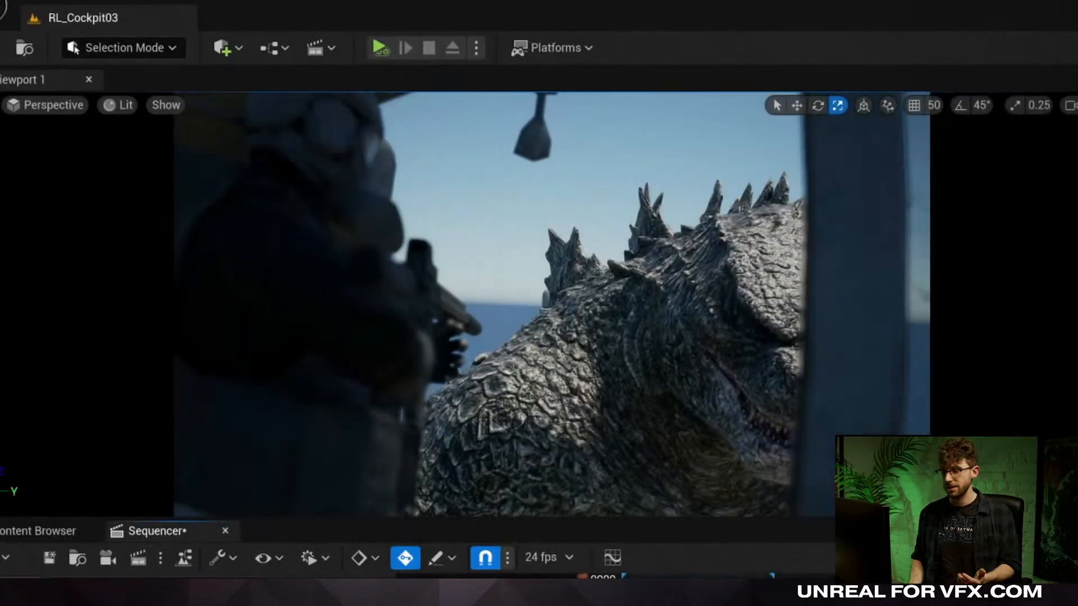
key("Right")
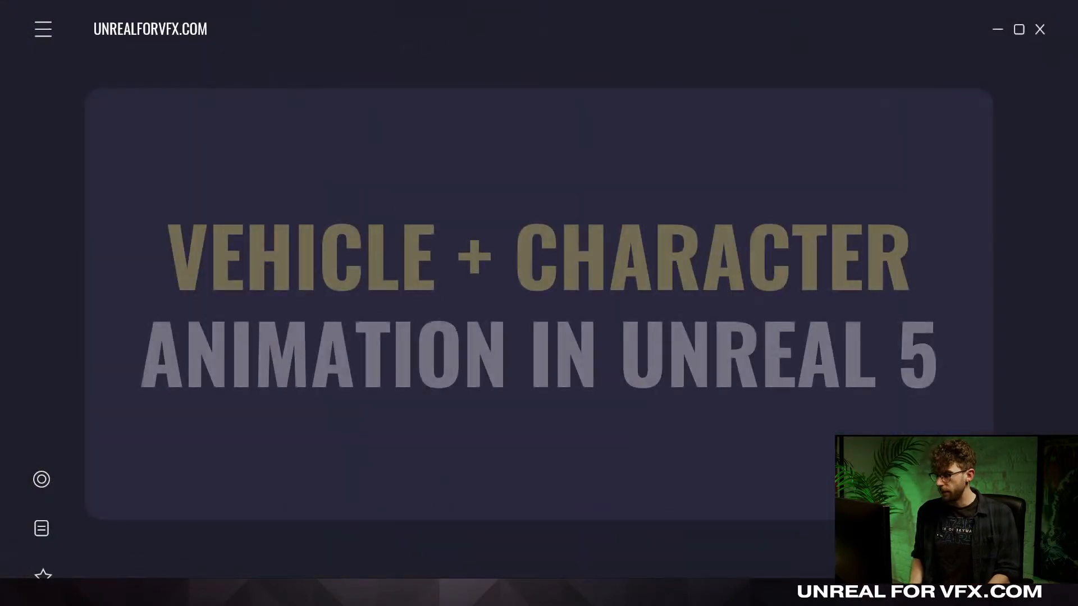
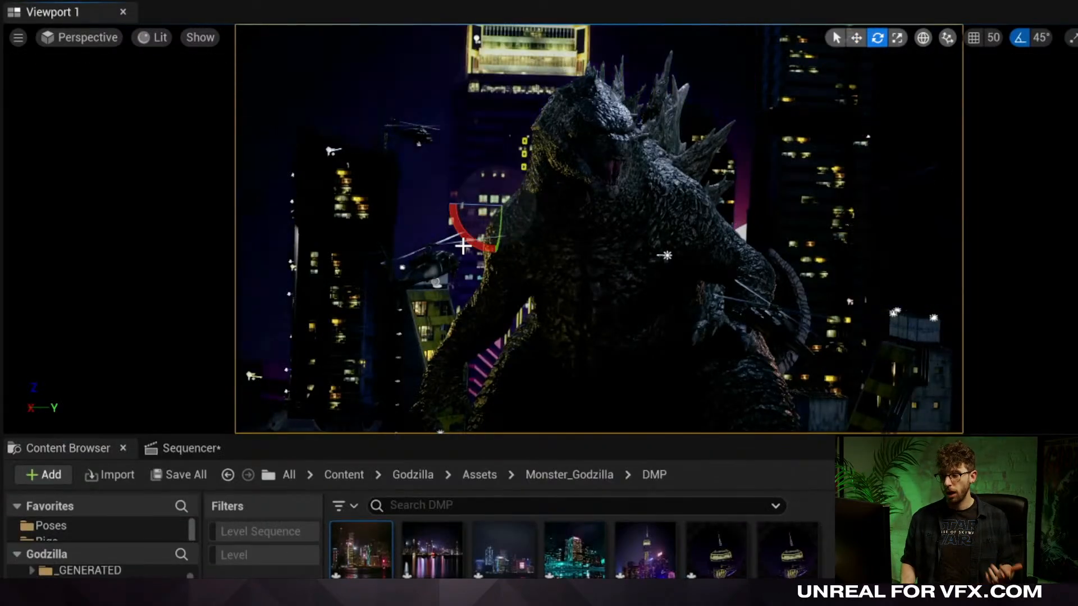
Try different DMP skyline photos on the background card, then move and scale the card behind Godzilla.
left_click(717, 551)
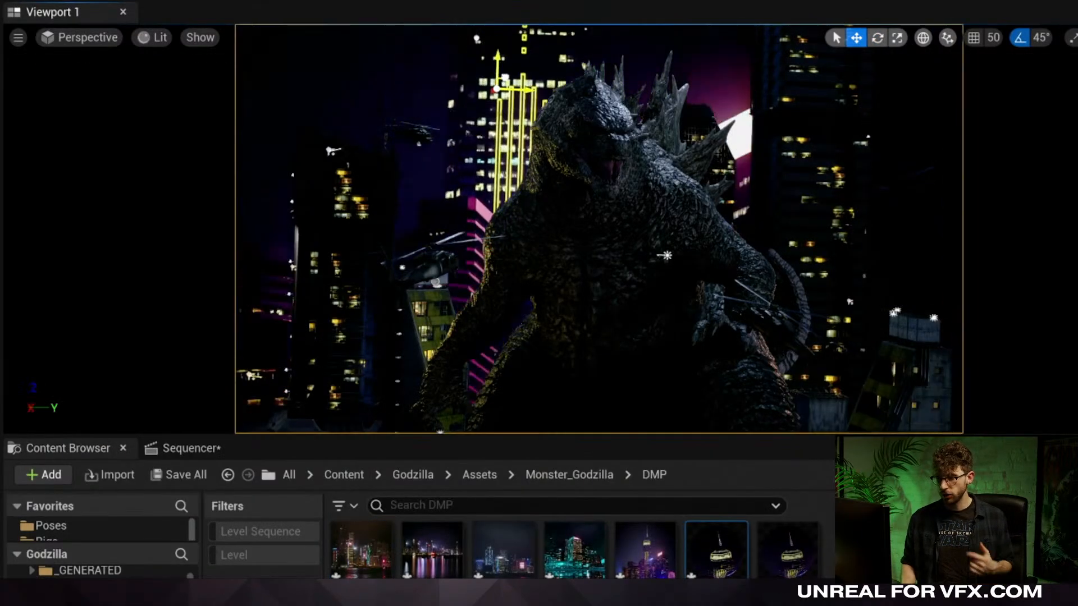
key("r")
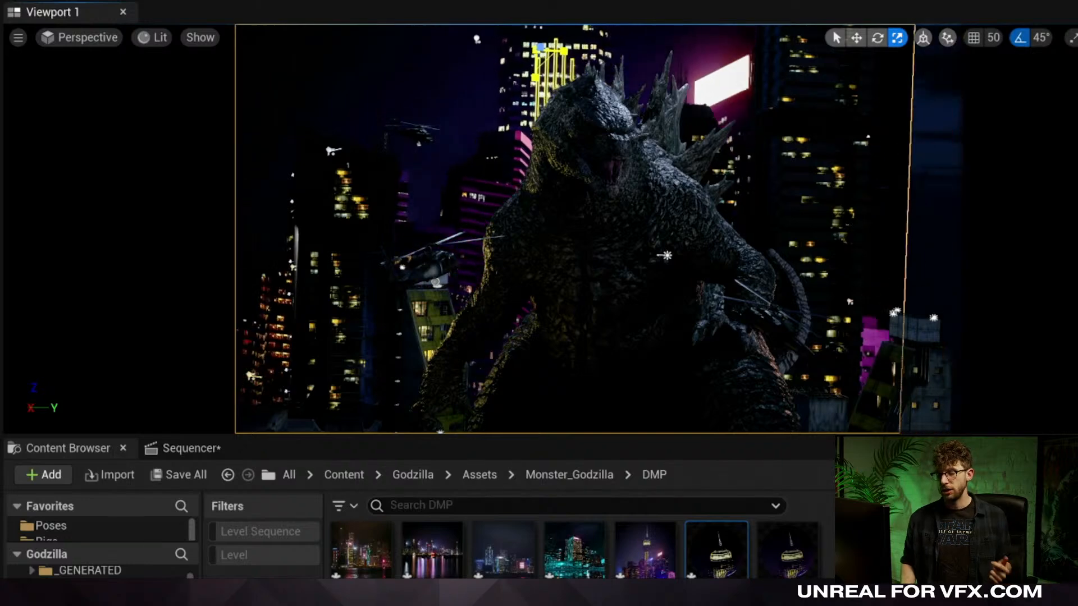
key("w")
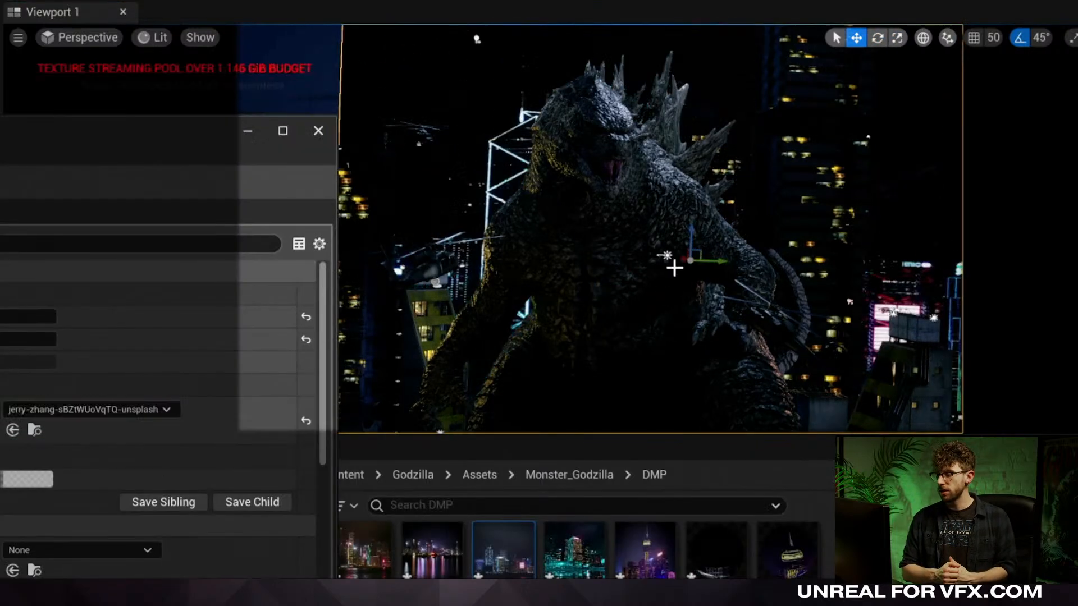
left_click_drag(698, 252, 735, 241)
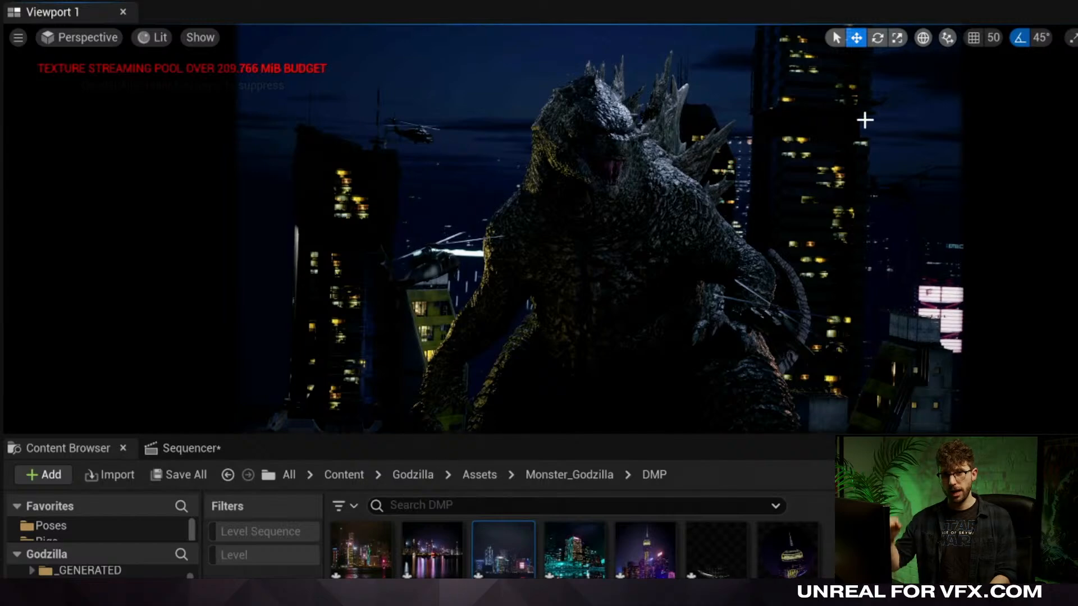
Shift the skyline card up and closer to Godzilla, then play the shot with editor overlays hidden.
key("g")
left_click_drag(687, 197, 626, 175)
key("g")
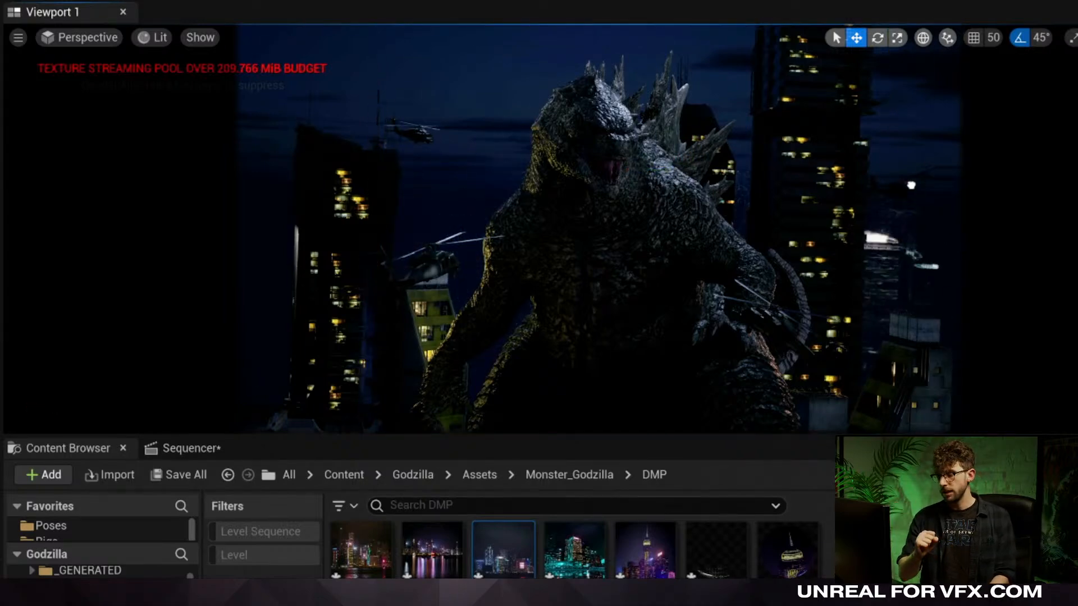
key("g")
key("g")
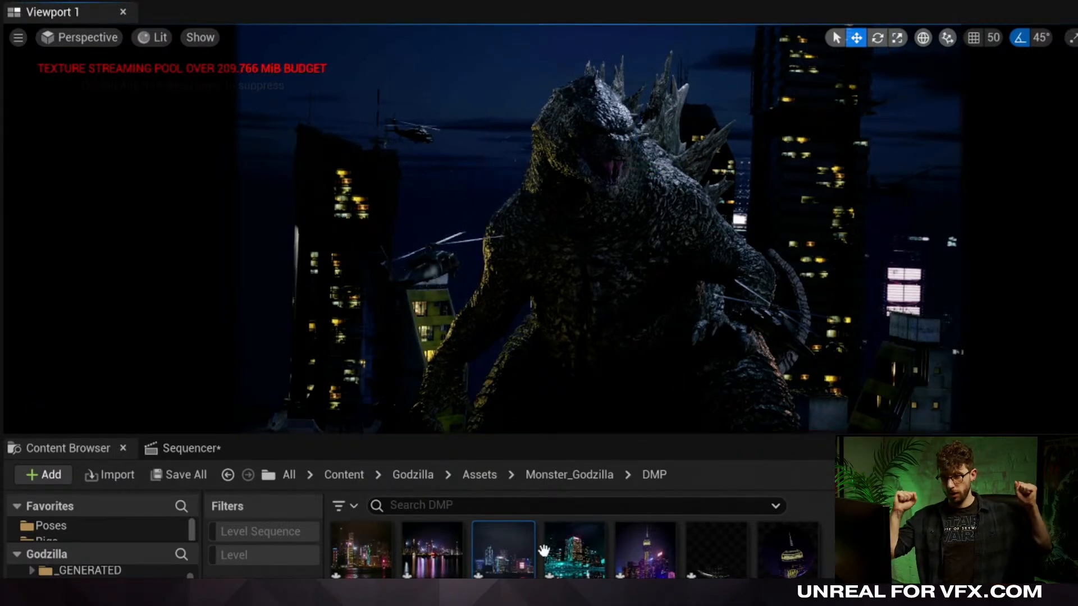
left_click(191, 448)
key("space")
key("g")
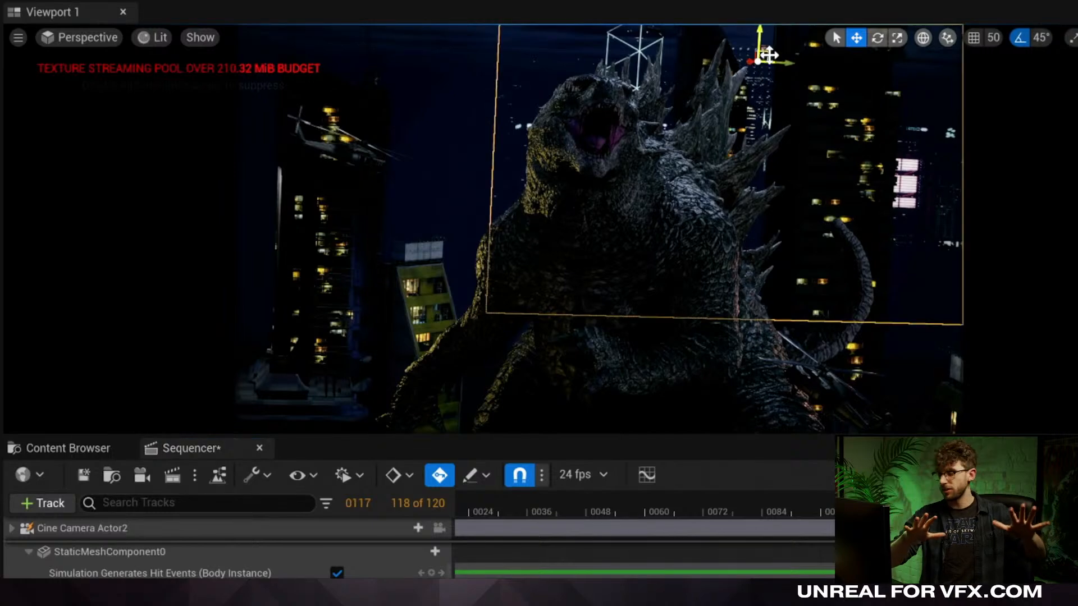
key("space")
left_click(67, 448)
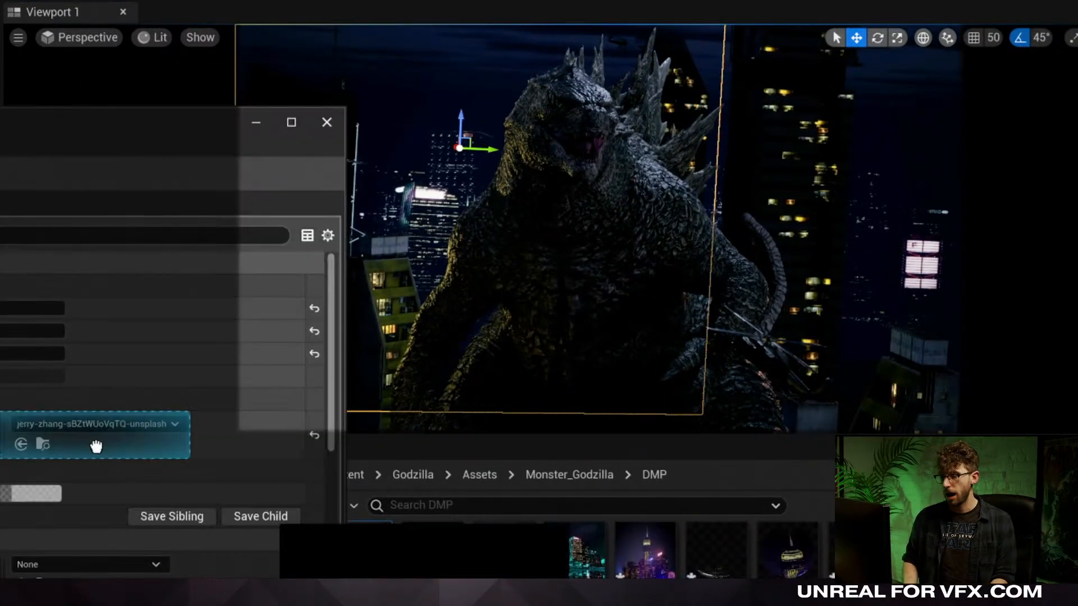
Try several other DMP skyline photos in the card's material, repositioning the card beside Godzilla's head to judge each one.
left_click_drag(96, 446, 96, 447)
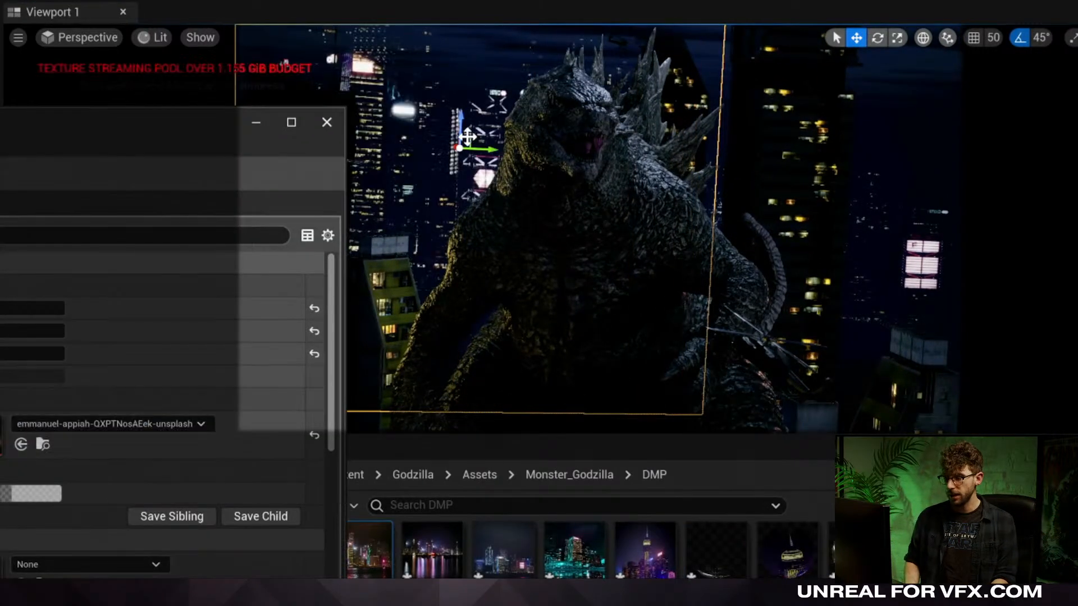
left_click_drag(433, 550, 96, 447)
left_click_drag(382, 183, 585, 252)
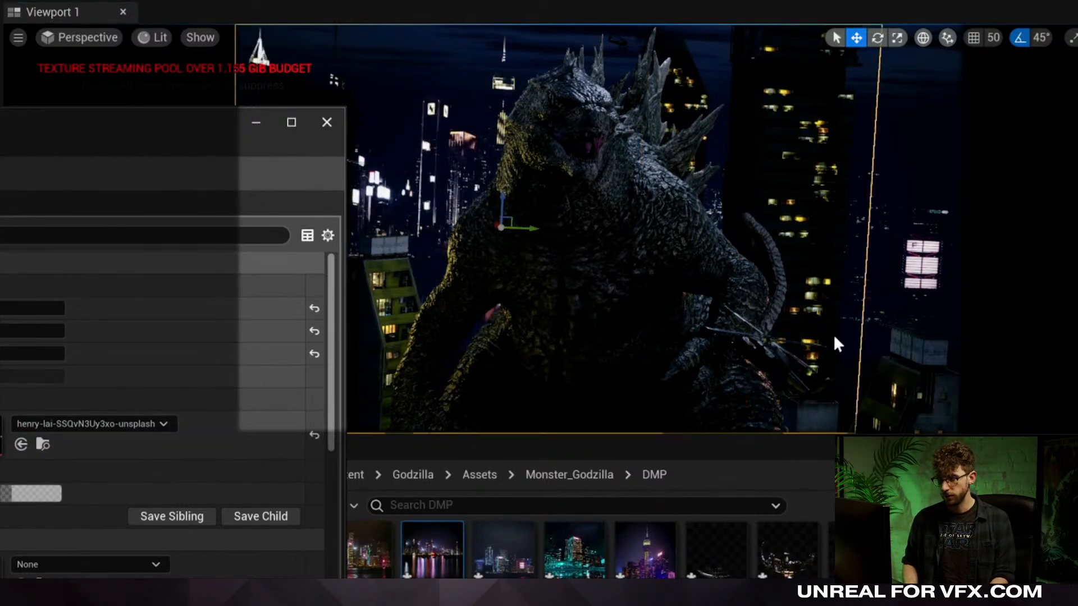
left_click_drag(514, 216, 465, 237)
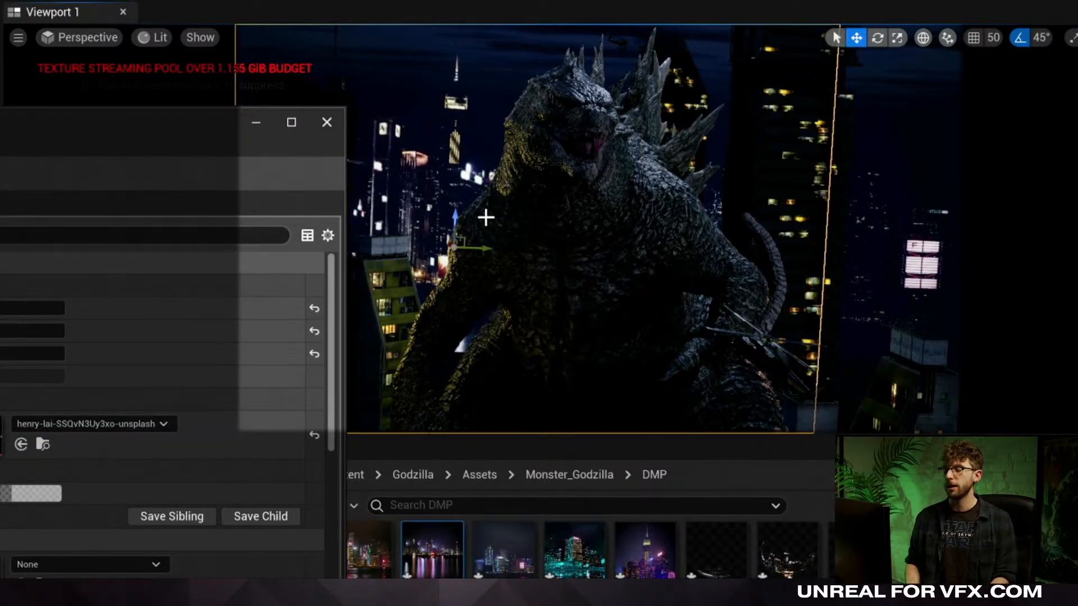
left_click_drag(505, 552, 96, 447)
left_click_drag(646, 550, 134, 427)
left_click_drag(502, 75, 442, 75)
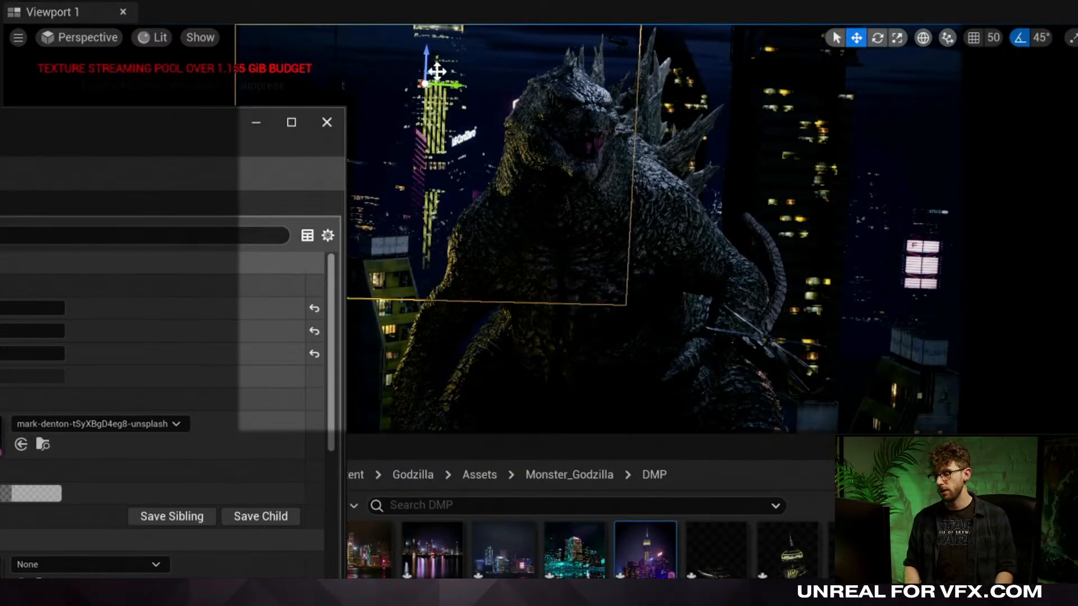
left_click_drag(435, 74, 344, 123)
Assign the teal-lit skyline photo to the card's material and move the card to the left of Godzilla.
left_click_drag(575, 553, 102, 435)
left_click_drag(361, 133, 390, 134)
left_click_drag(212, 126, 429, 492)
left_click_drag(366, 124, 312, 199)
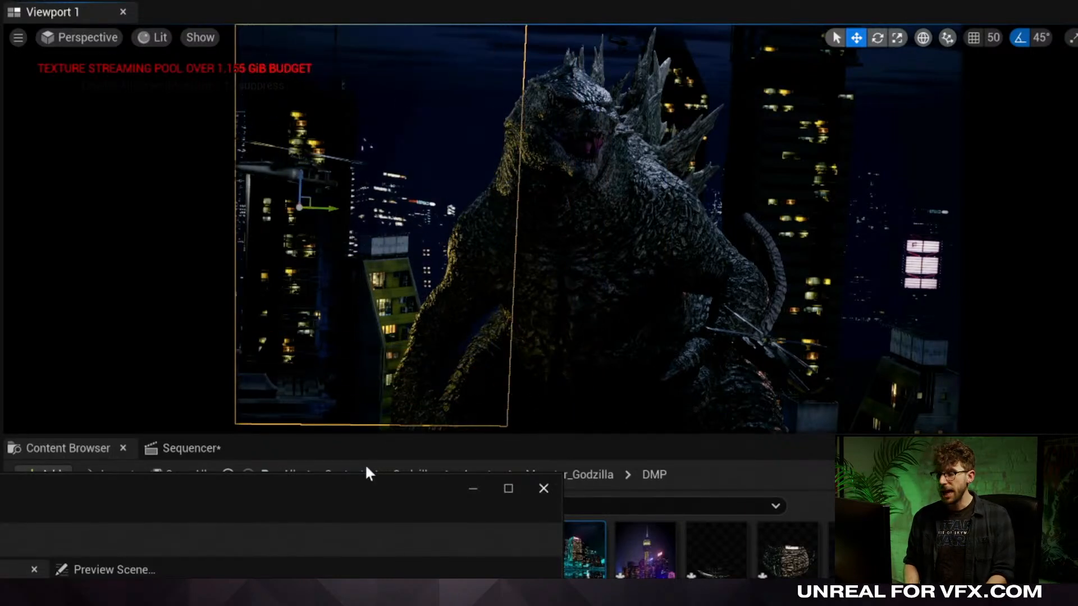
At an early frame of the shot, raise the skyline card and rotate it slightly with rotation snapping turned off.
left_click(192, 448)
left_click_drag(589, 508, 538, 508)
left_click_drag(350, 296, 357, 264)
key("r")
key("e")
left_click(1019, 40)
left_click_drag(335, 216, 360, 264)
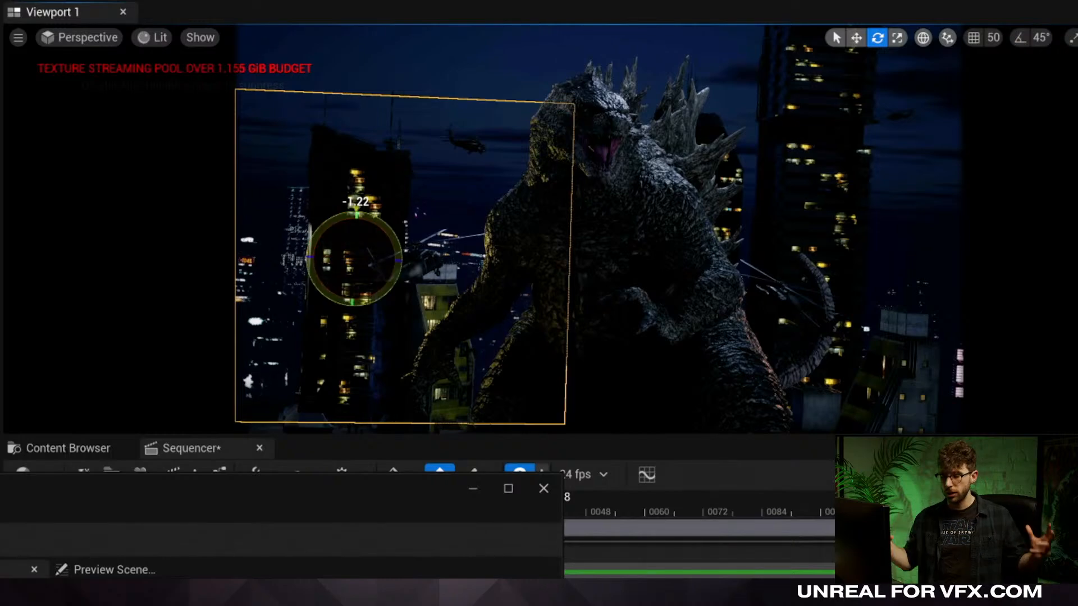
Return to a frame near the shot's end and tint the skyline card's material warm orange.
key("w")
left_click(632, 510)
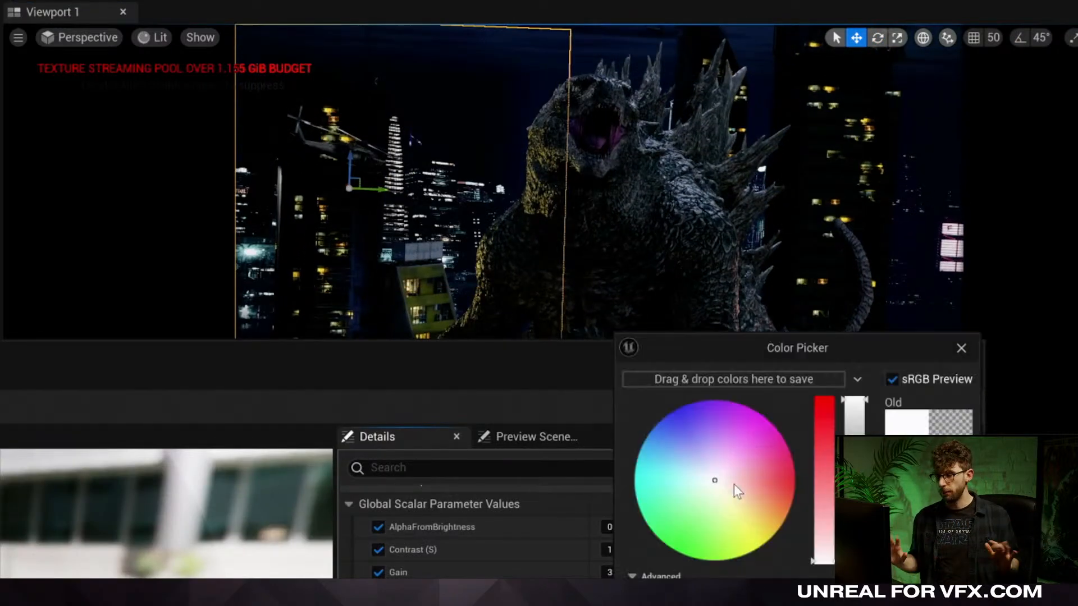
left_click_drag(734, 484, 770, 534)
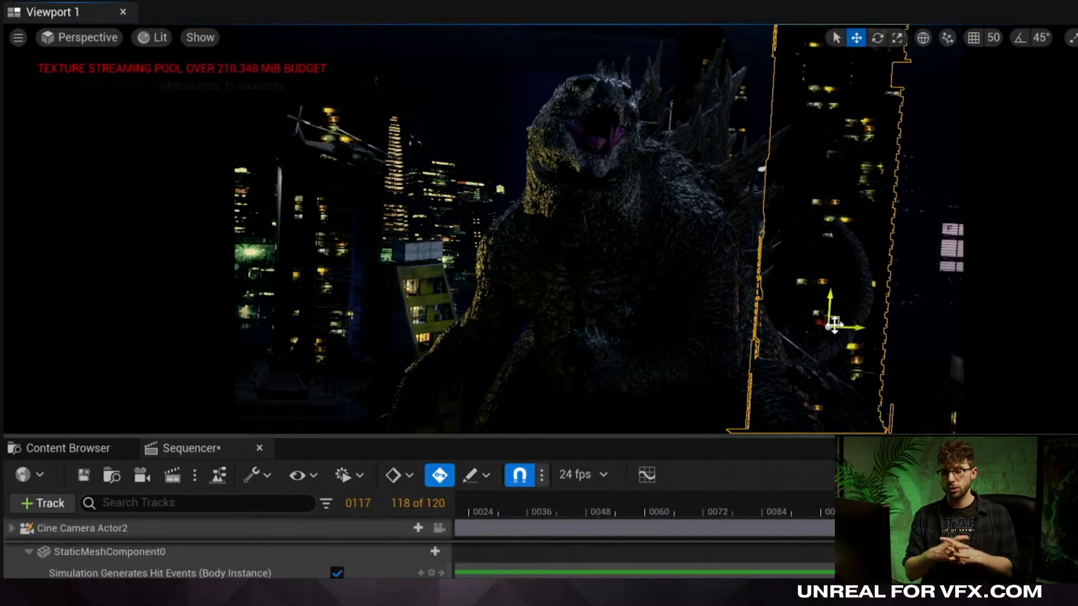
Duplicate the tall tower on Godzilla's right, place the copy left of Godzilla and rotate it.
left_click_drag(835, 323, 440, 281, "alt")
left_click(932, 43)
left_click(449, 277)
key("e")
left_click_drag(432, 411, 369, 405)
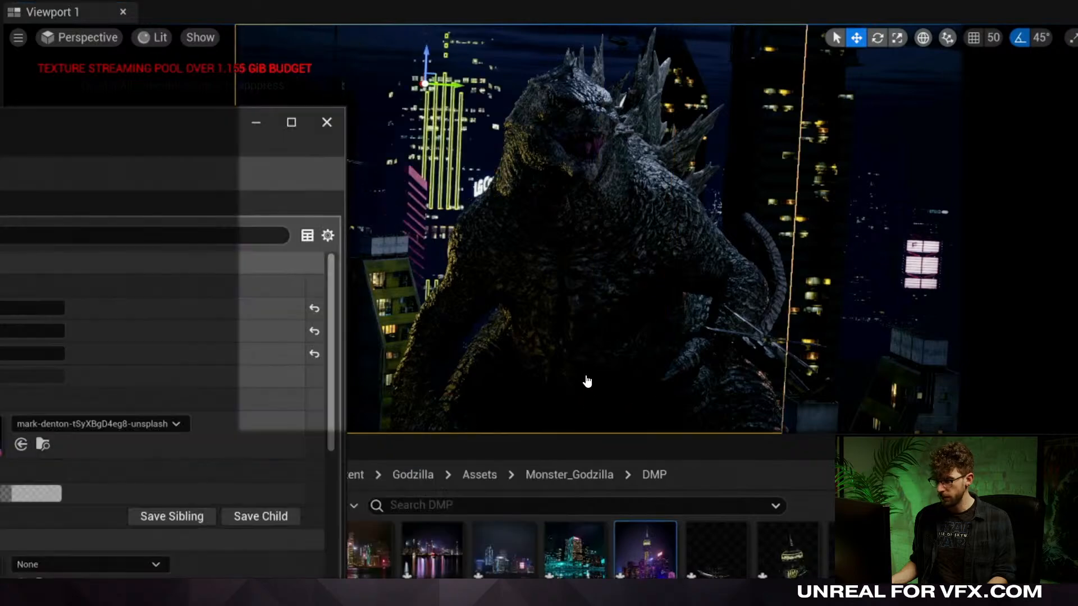
Move the skyline card to the far left of Godzilla, then raise and scale it at an early frame.
left_click_drag(403, 175, 340, 122)
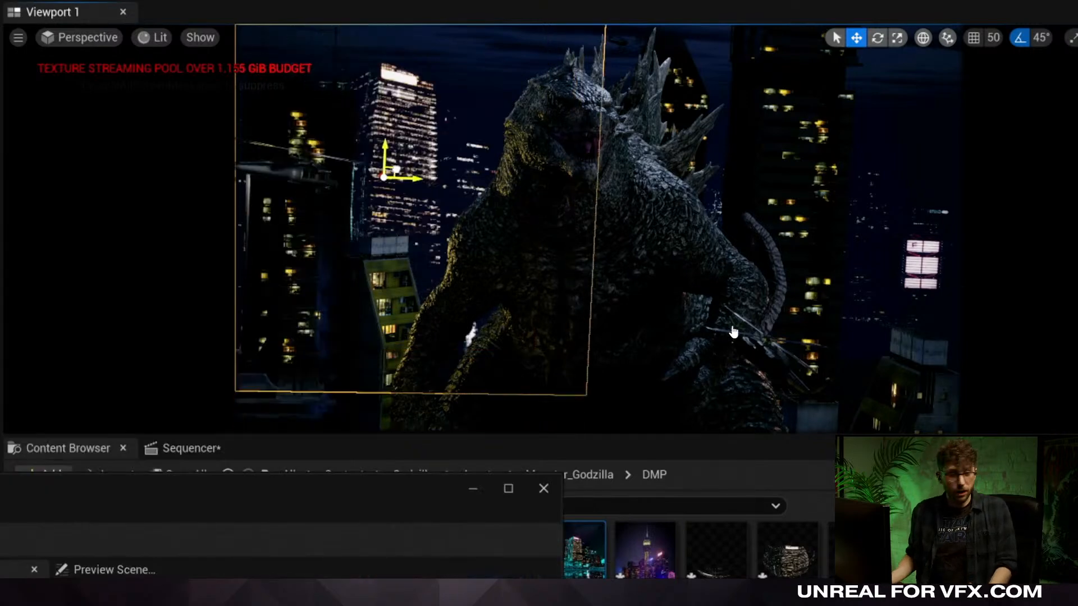
left_click_drag(397, 169, 311, 199)
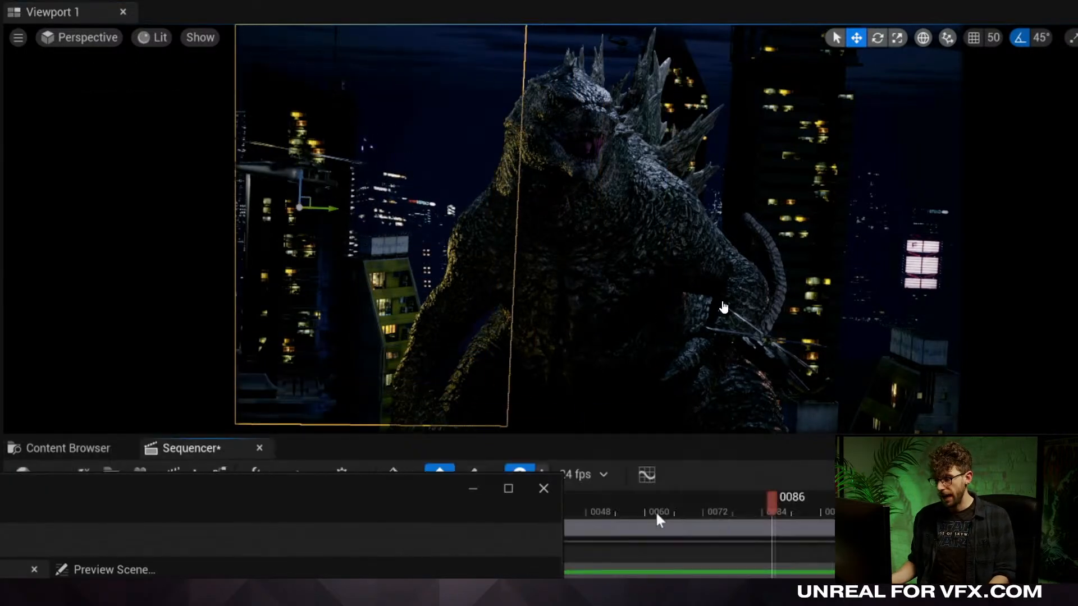
left_click_drag(657, 513, 537, 517)
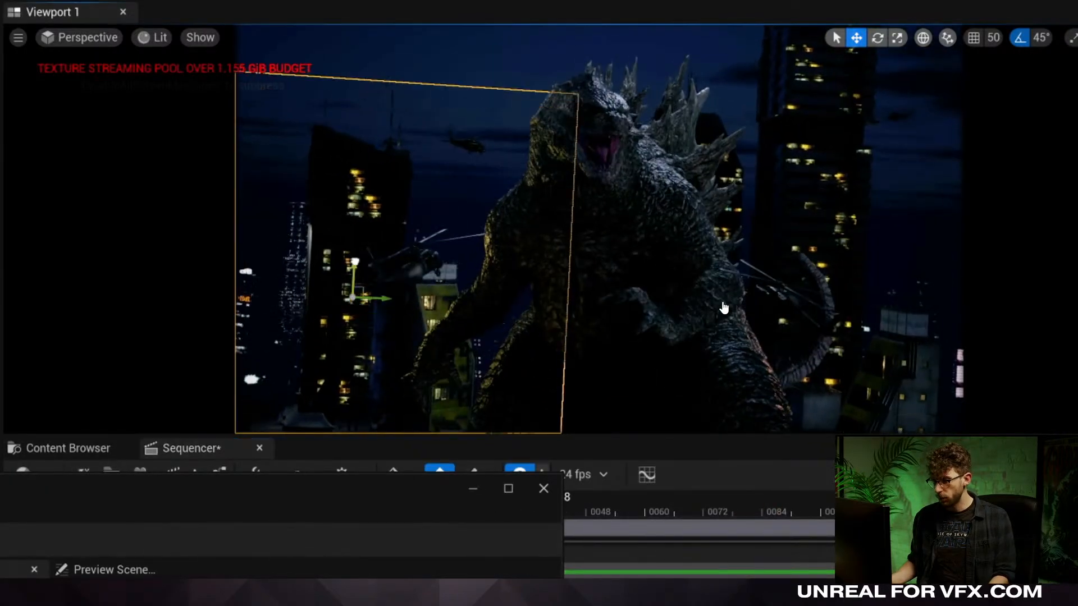
left_click_drag(360, 263, 368, 224)
key("r")
left_click_drag(353, 286, 352, 264)
Disable rotation snapping, straighten the skyline card with a small rotation and nudge it upward.
key("w")
key("e")
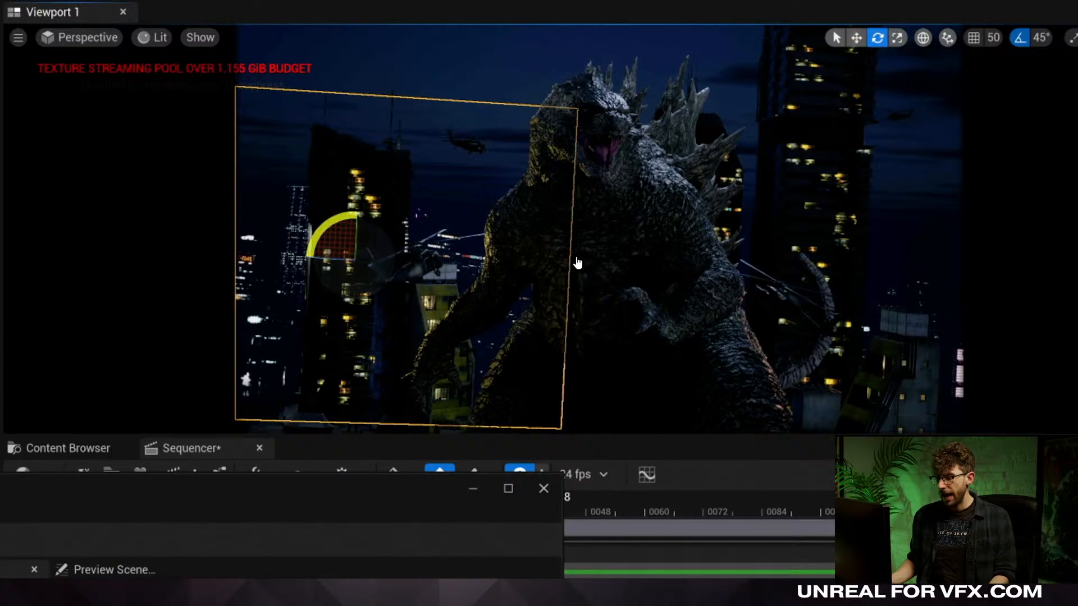
left_click(1021, 38)
left_click_drag(339, 217, 335, 221)
key("w")
left_click_drag(358, 258, 358, 246)
Refine the hue and saturation of the skyline card's orange tint with the shot near its end.
left_click(633, 512)
key("space")
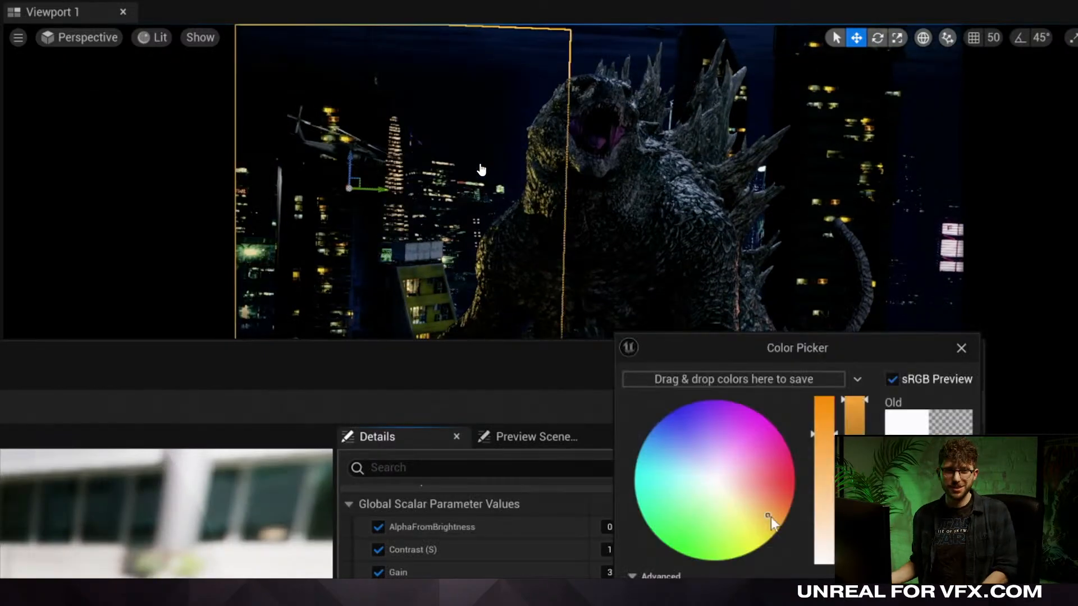
mouse_move(770, 517)
left_mouse_down()
mouse_move(744, 535)
mouse_move(767, 528)
left_mouse_up()
left_click_drag(816, 461, 826, 453)
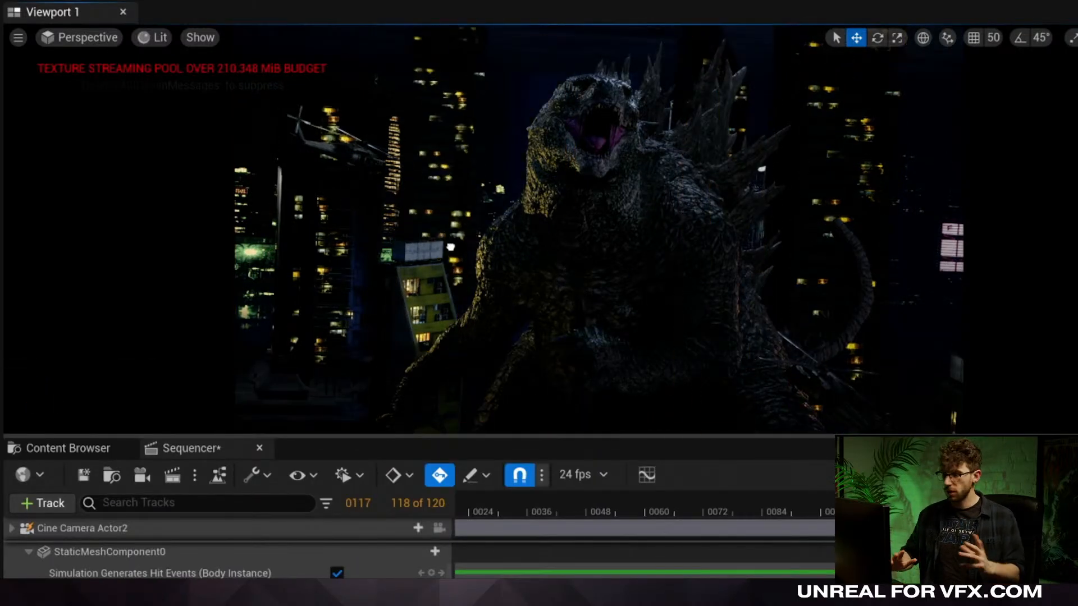
Lower the copied tower left of Godzilla and rotate it to vary its silhouette, checking it with editor overlays hidden.
key("g")
left_click_drag(441, 314, 441, 381)
key("e")
left_click_drag(440, 419, 409, 416)
key("w")
key("g")
key("g")
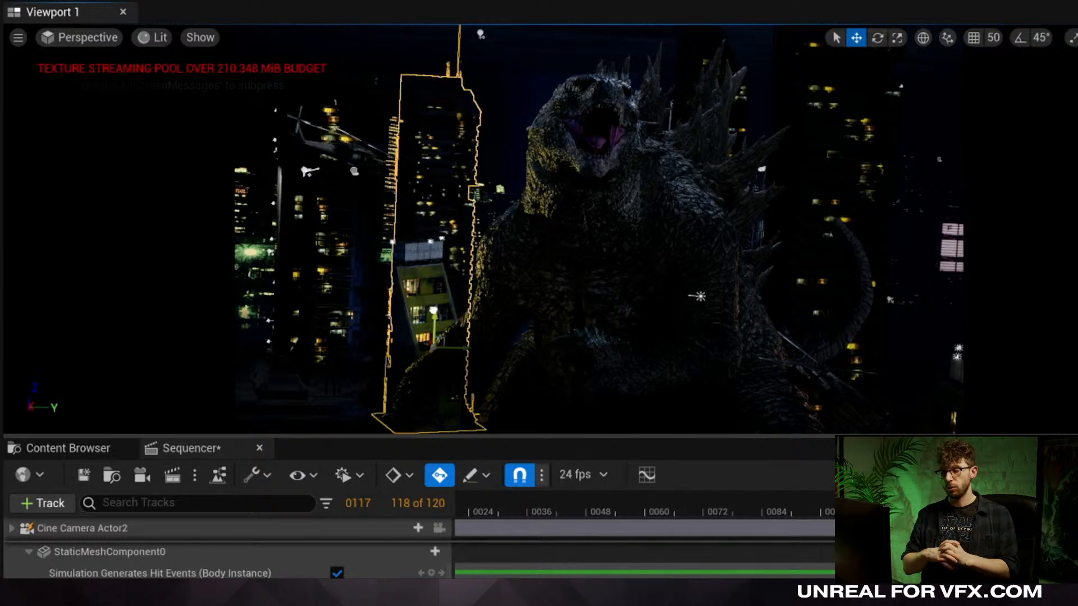
key("g")
key("e")
left_click_drag(459, 410, 411, 410)
key("g")
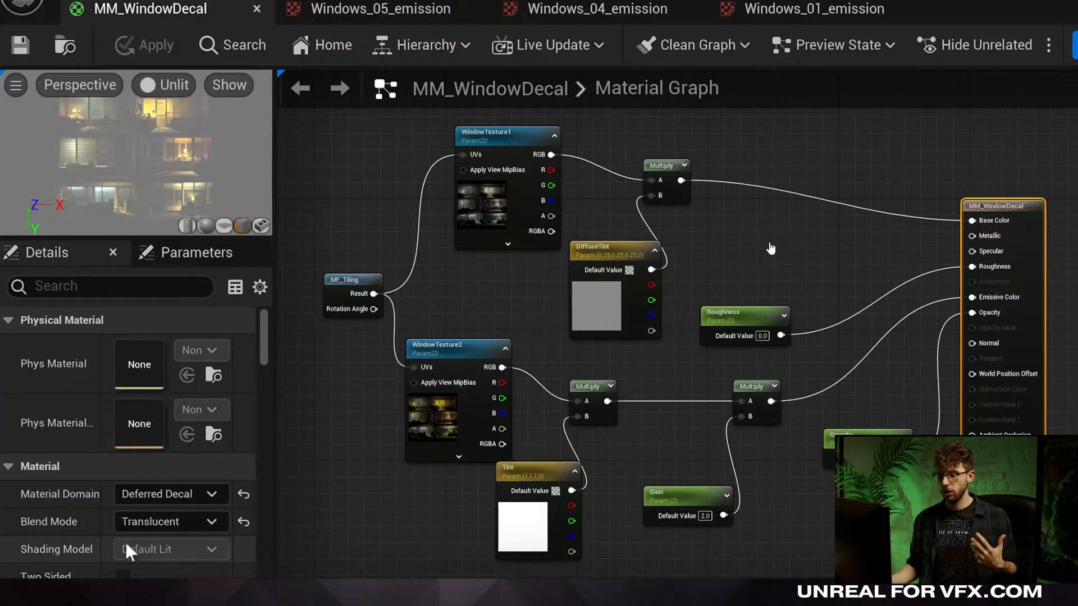
Examine the Windows_05_emission and Windows_01_emission textures and how the window decals project onto the building with red neon signs.
left_click(381, 9)
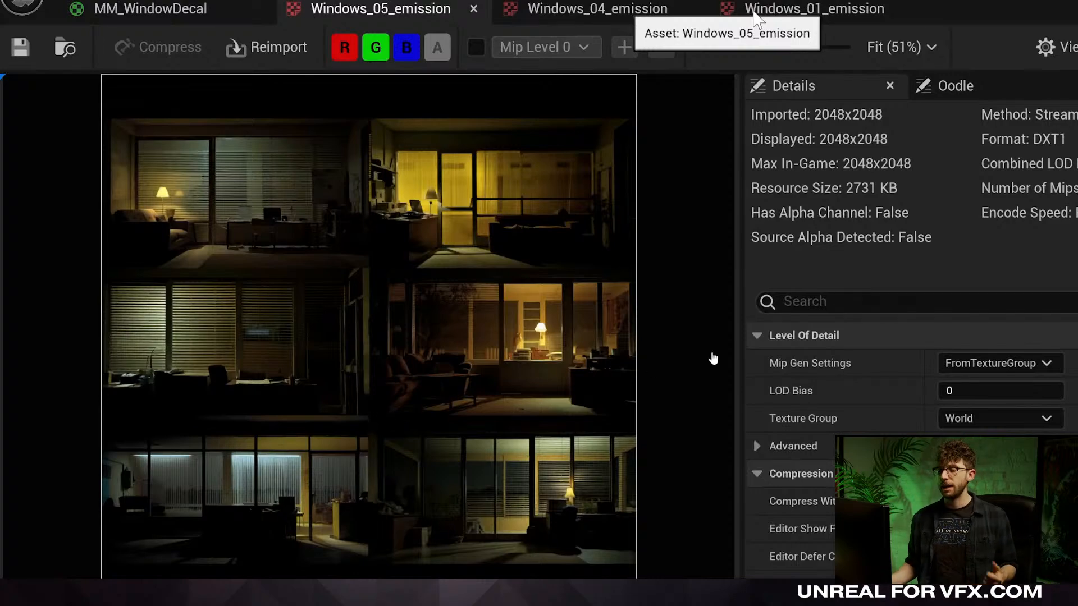
left_click(793, 8)
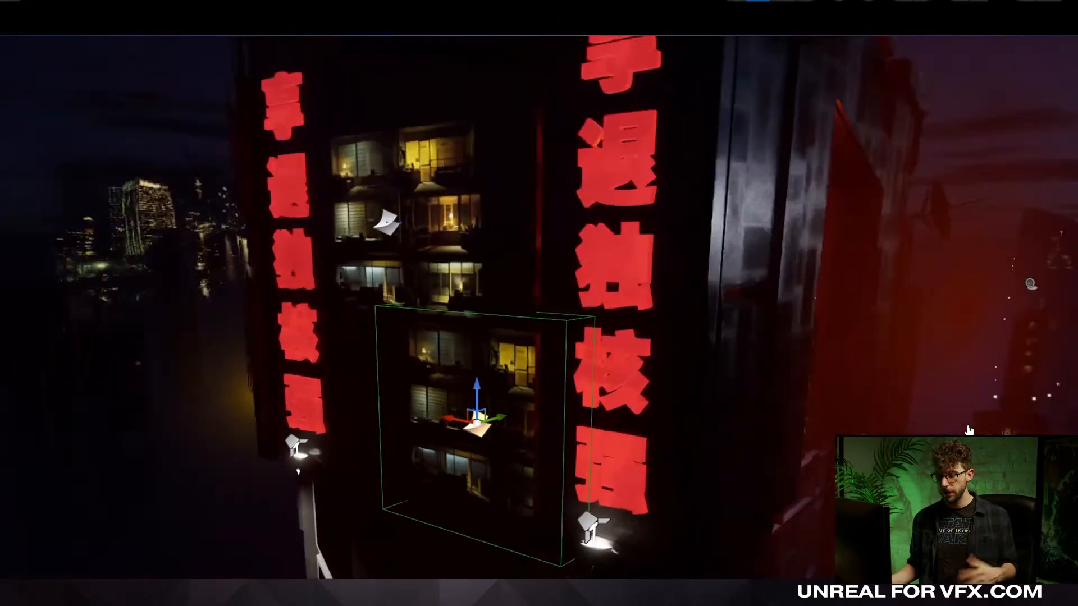
left_click_drag(970, 430, 743, 396, "alt")
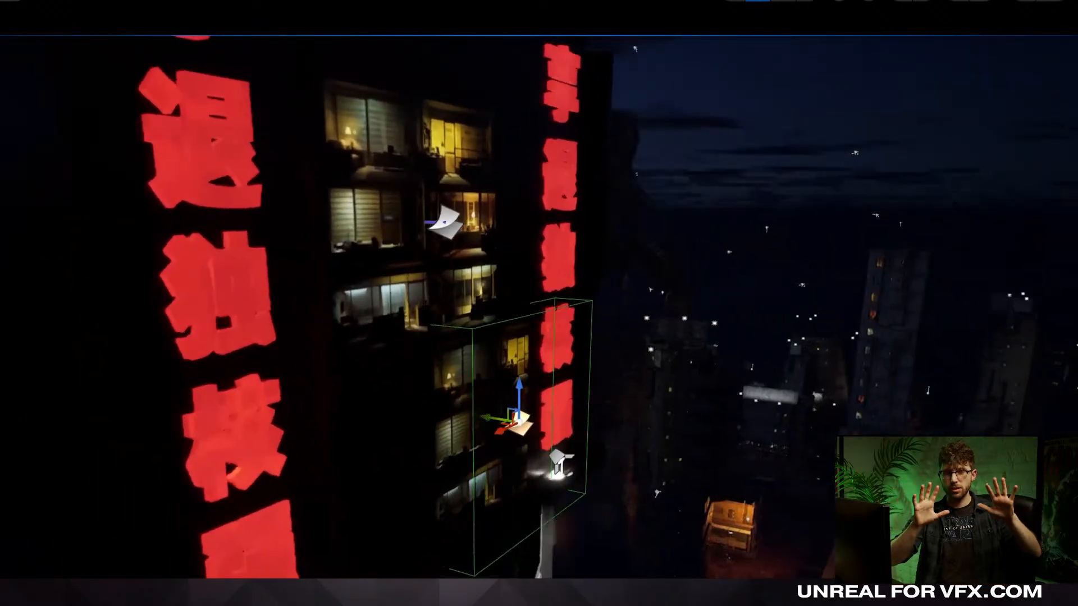
left_click_drag(438, 456, 600, 433, "alt")
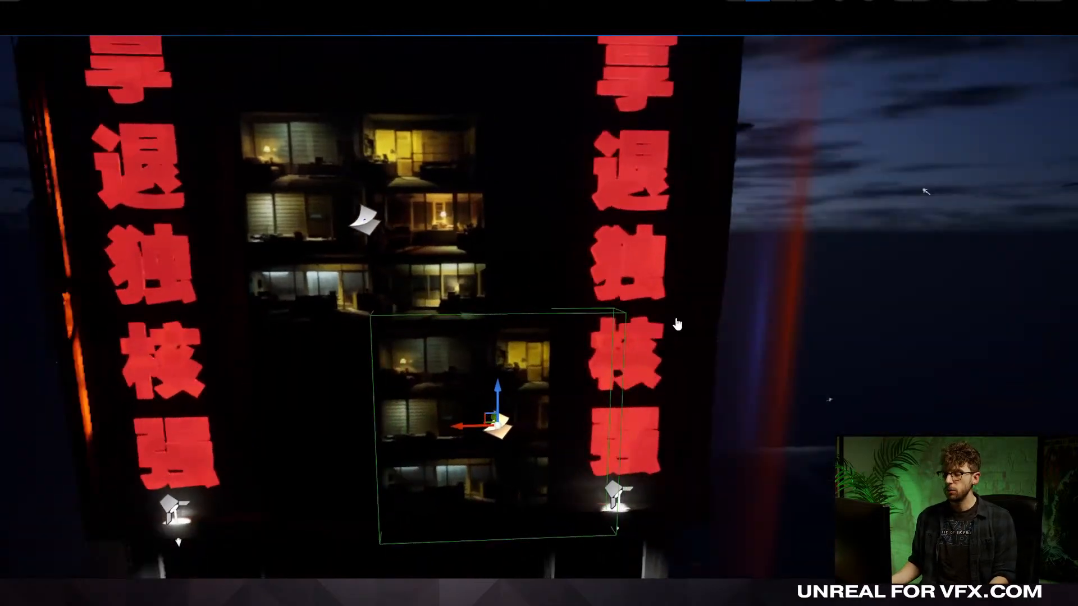
left_click_drag(686, 306, 646, 340, "alt")
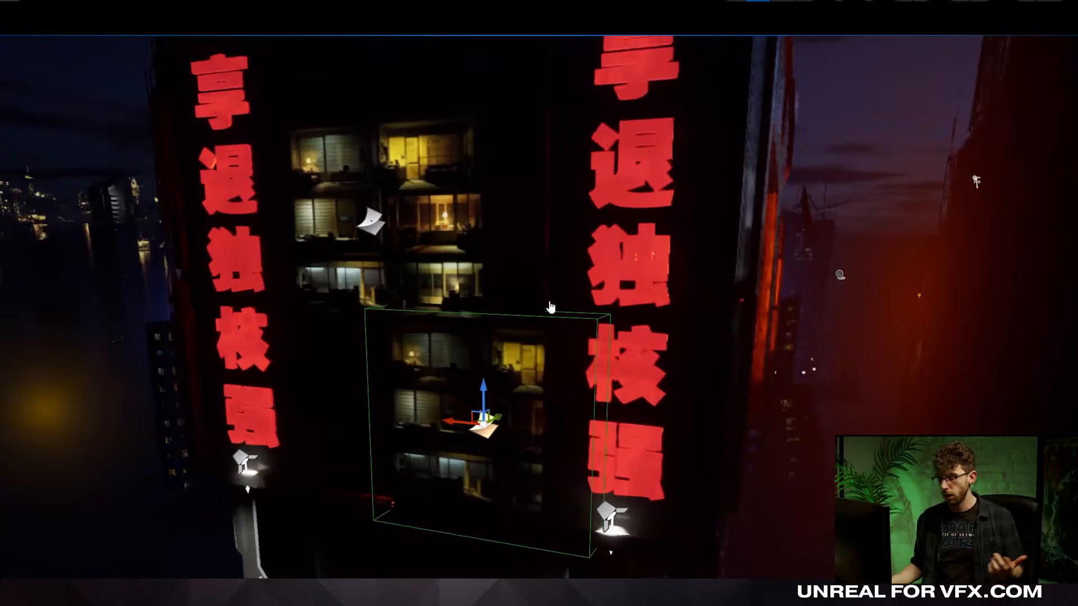
right_click_drag(551, 308, 568, 264)
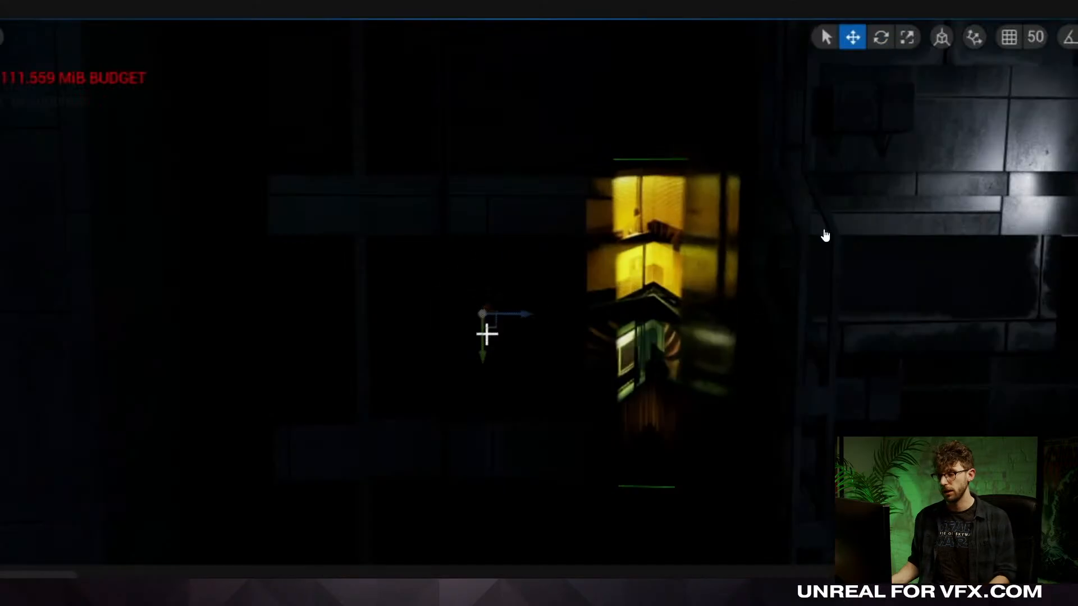
Move the window decal along the dark building's facade and rotate it to change how it wraps the corner.
left_click_drag(487, 335, 421, 390)
key("e")
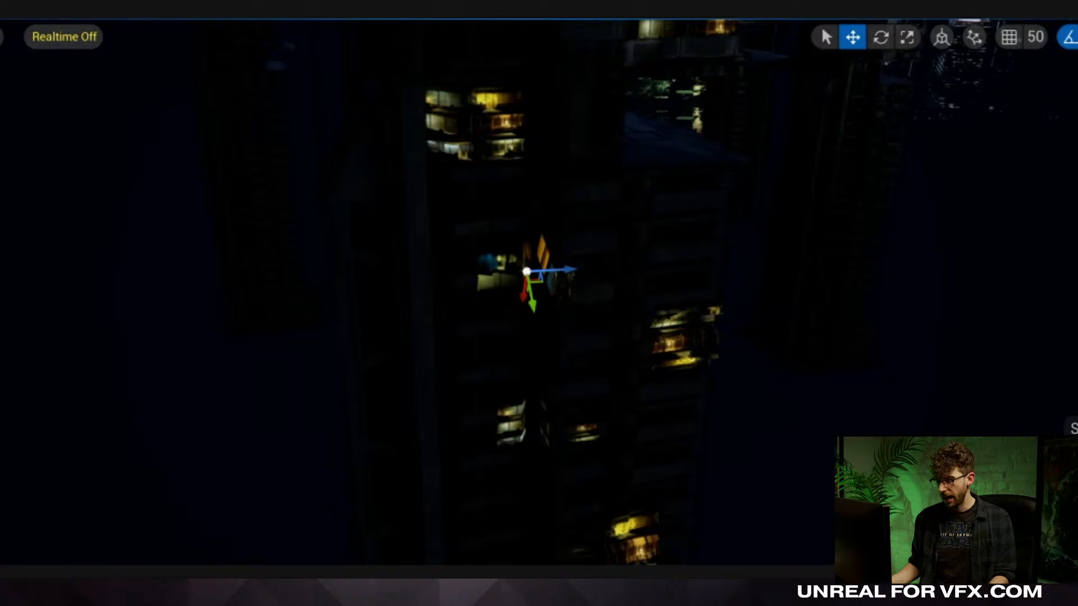
key("e")
left_click_drag(537, 360, 438, 386)
key("w")
key("ctrl+grave")
key("e")
key("w")
Select another lit-window decal on the tower and rotate it about its projection onto the facade.
left_click(447, 434)
right_click_drag(447, 434, 527, 432)
right_click_drag(599, 261, 599, 257)
left_click(513, 255)
right_click_drag(512, 255, 516, 225)
key("e")
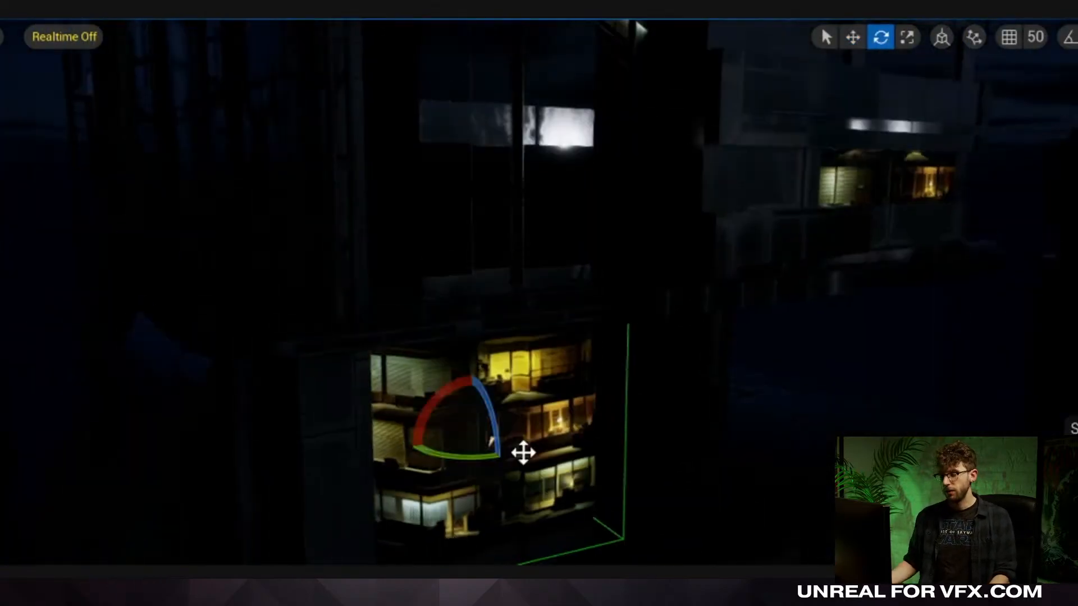
mouse_move(501, 453)
left_mouse_down()
mouse_move(491, 456)
mouse_move(491, 442)
left_mouse_up()
key("w")
Slide the selected window decal along the tower and scale it so its windows cover both sides of the corner.
right_click_drag(516, 360, 528, 331)
left_click_drag(448, 242, 520, 243)
key("r")
left_click_drag(509, 241, 522, 242)
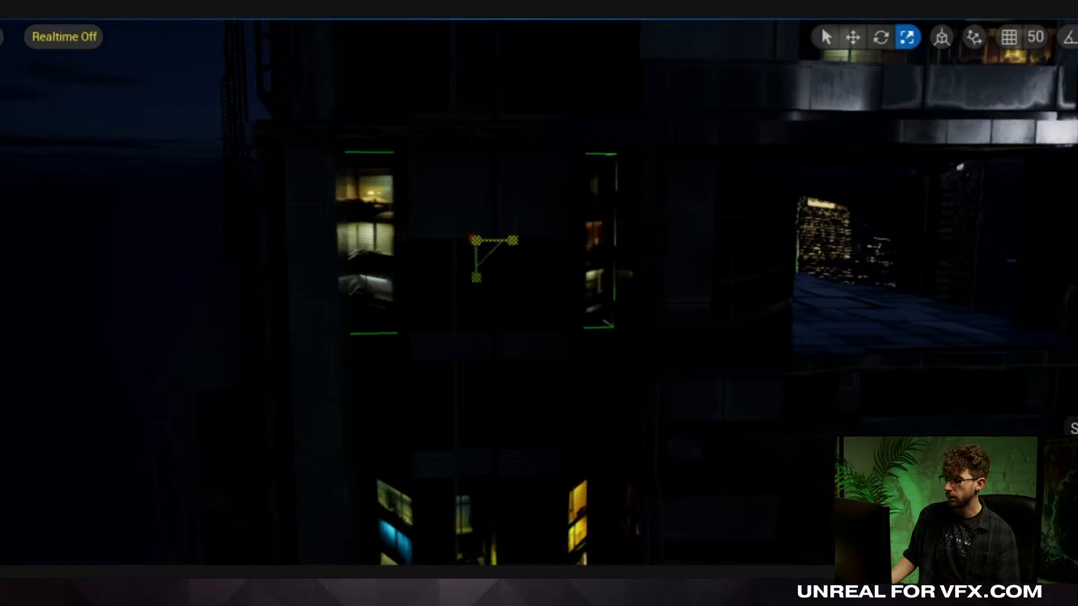
right_click_drag(509, 241, 522, 242)
mouse_move(705, 318)
right_mouse_down()
mouse_move(707, 297)
mouse_move(706, 318)
right_mouse_up()
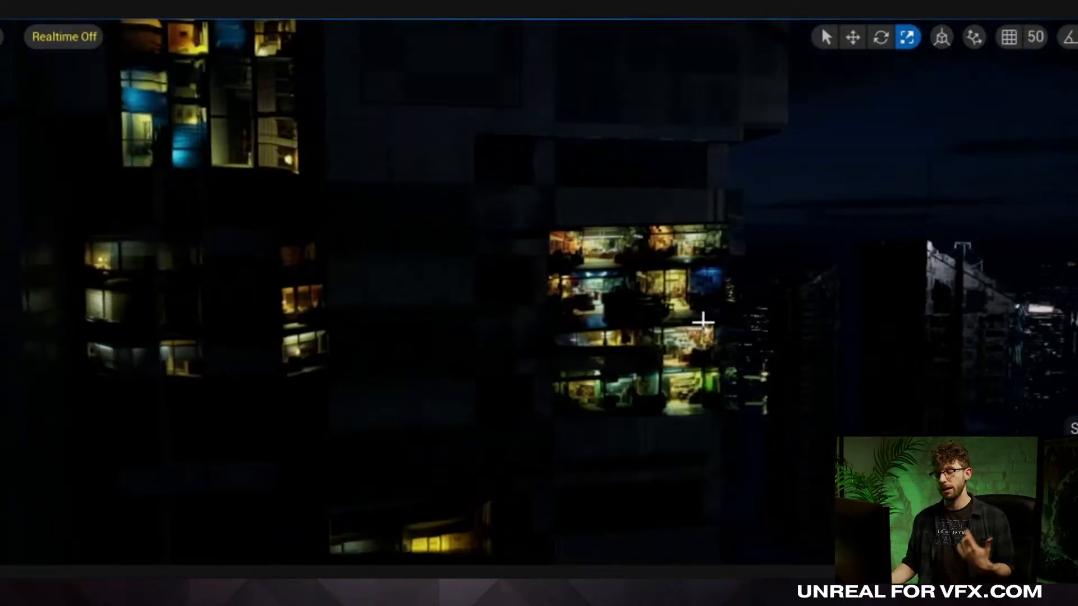
Select the lit-window decal on the tower's far facade and rotate it so its windows project only on the recessed floors.
left_click(207, 305)
left_click(696, 309)
key("w")
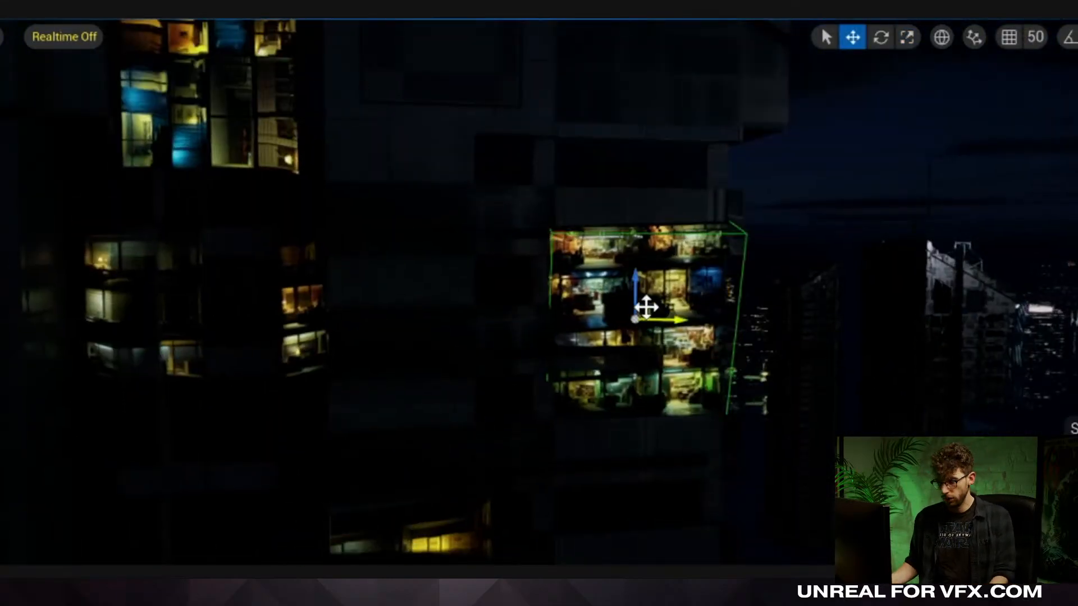
key("e")
left_click_drag(653, 319, 618, 315)
key("w")
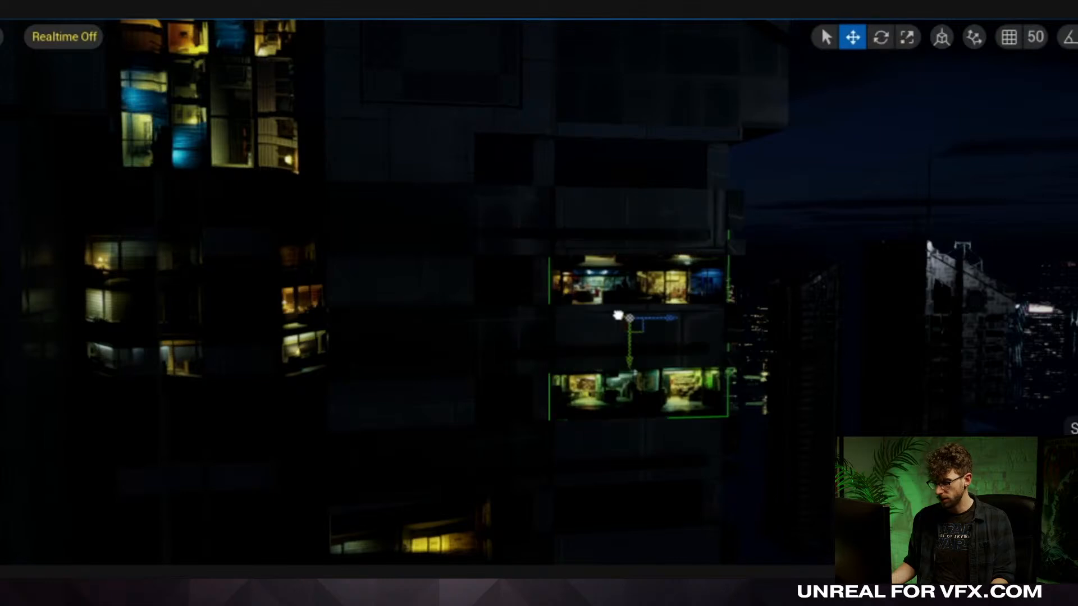
right_click_drag(617, 316, 619, 293)
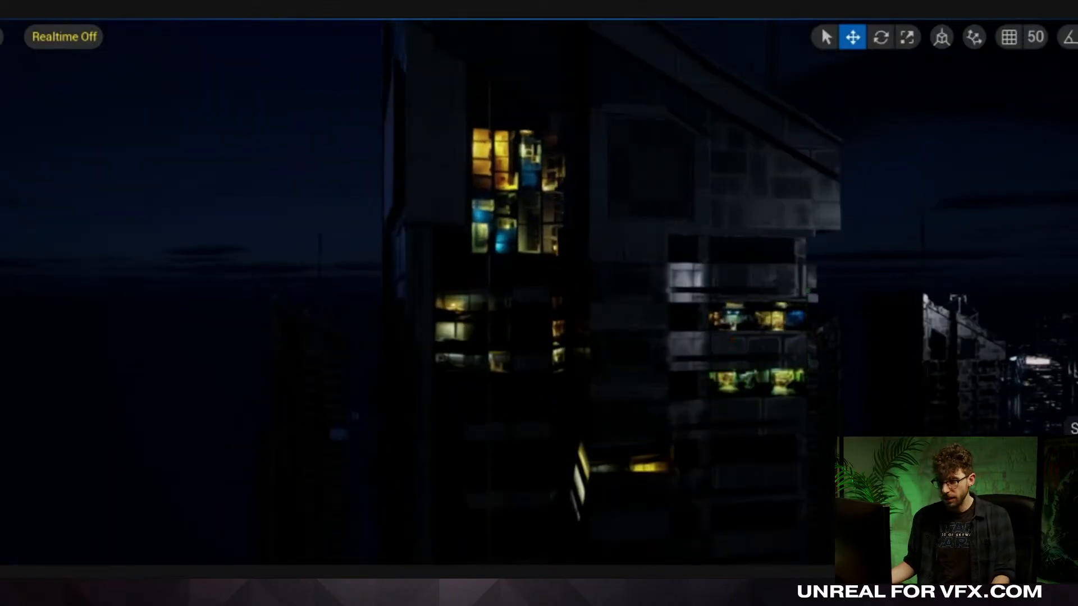
Reposition, rotate and scale the window decal near the tower's top so only a few of its windows project onto the facade.
left_click_drag(561, 197, 508, 228)
key("e")
key("r")
key("w")
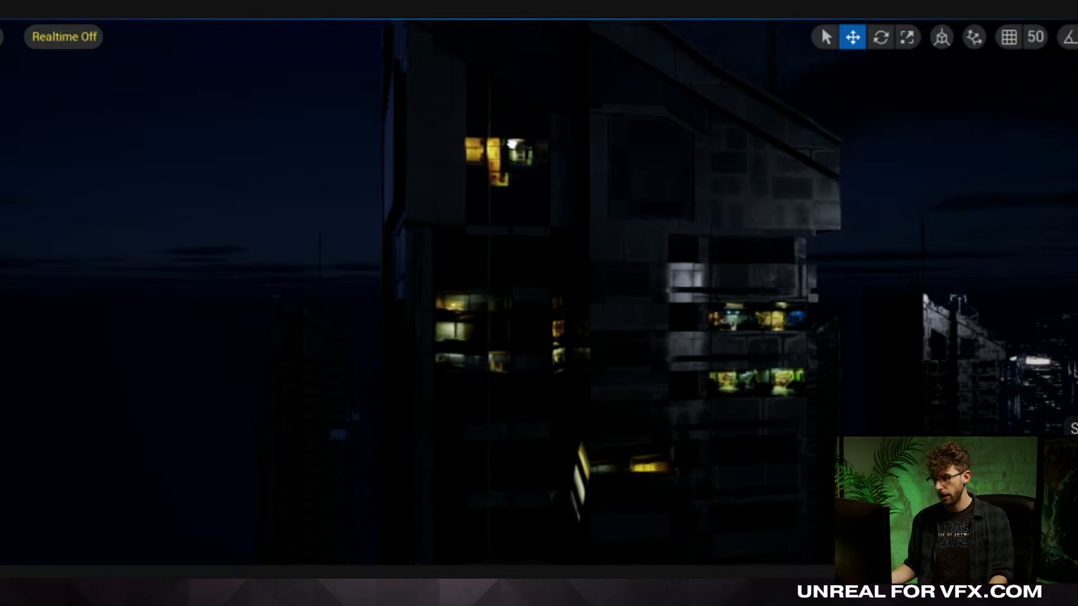
mouse_move(613, 359)
right_mouse_down()
mouse_move(613, 388)
mouse_move(618, 378)
right_mouse_up()
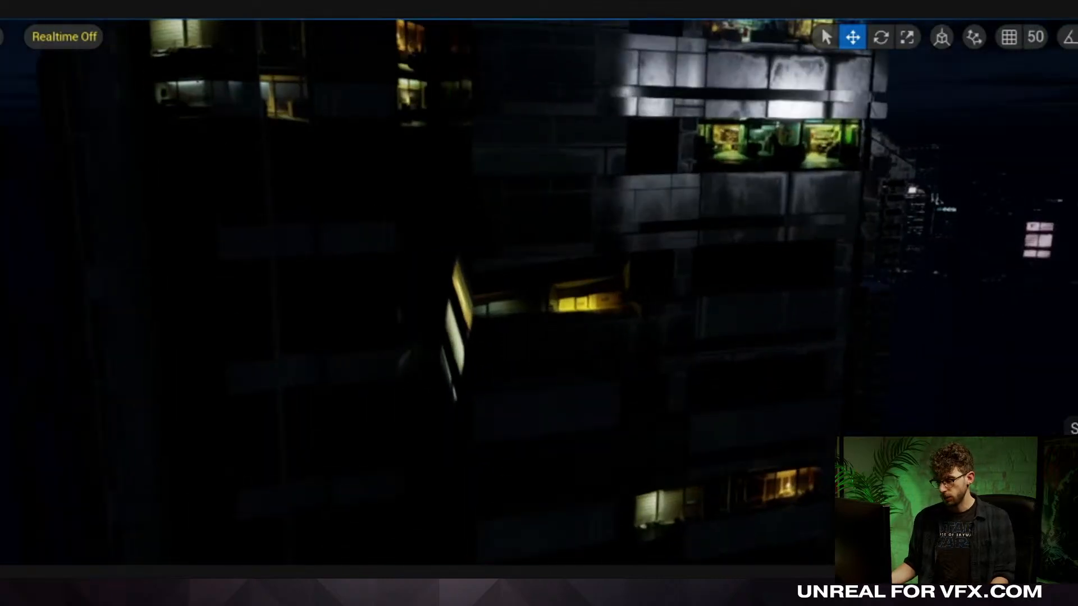
Rotate and adjust the yellow-lit window decal around the tower's lower corner.
key("g")
key("e")
mouse_move(546, 340)
left_mouse_down()
mouse_move(578, 354)
mouse_move(584, 332)
mouse_move(606, 331)
mouse_move(558, 335)
left_mouse_up()
key("r")
key("w")
right_click_drag(610, 302, 596, 283)
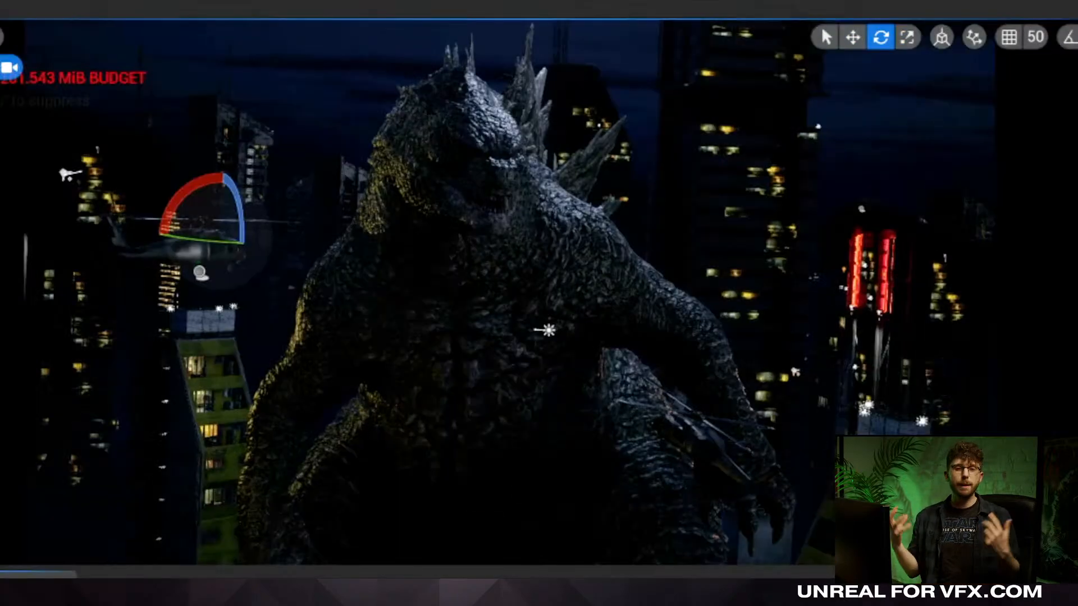
Multi-select the lit-window decals on the background tower beside Godzilla and duplicate them to an offset position.
key("g")
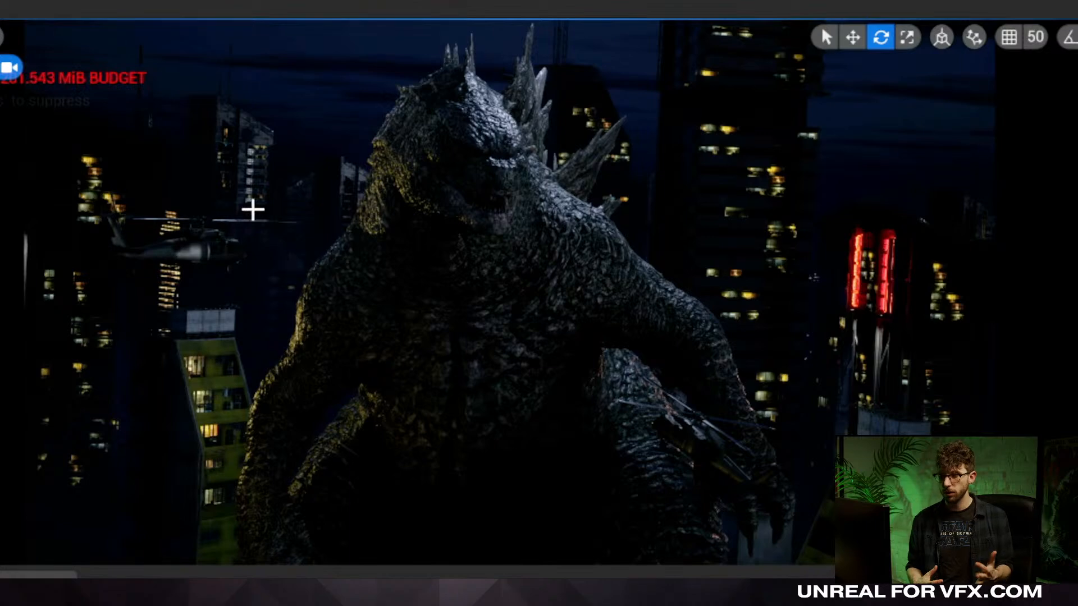
left_click(248, 196)
key("f")
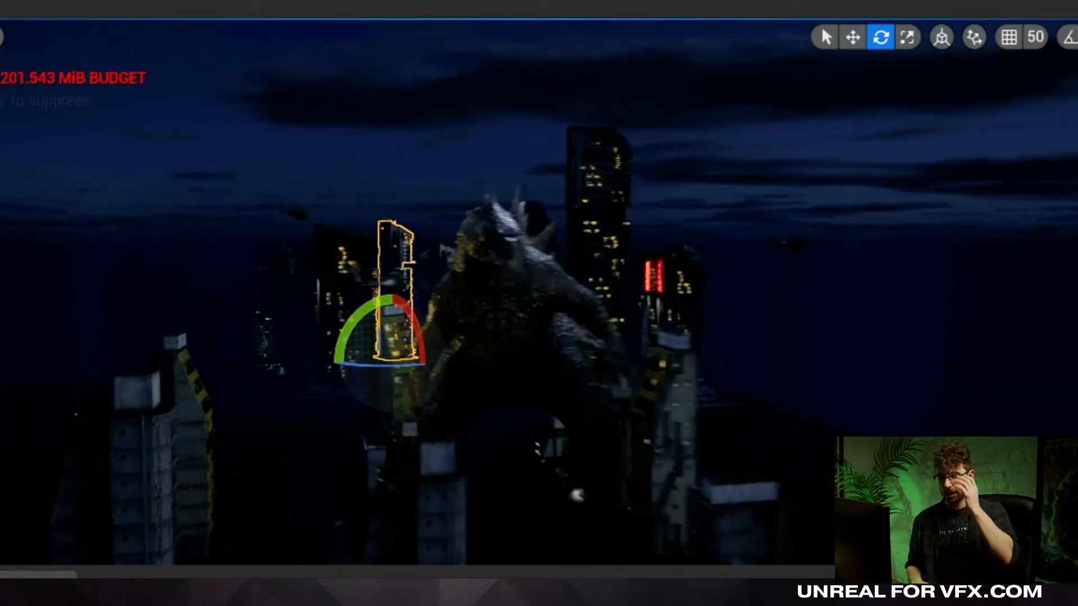
right_click_drag(476, 207, 420, 220)
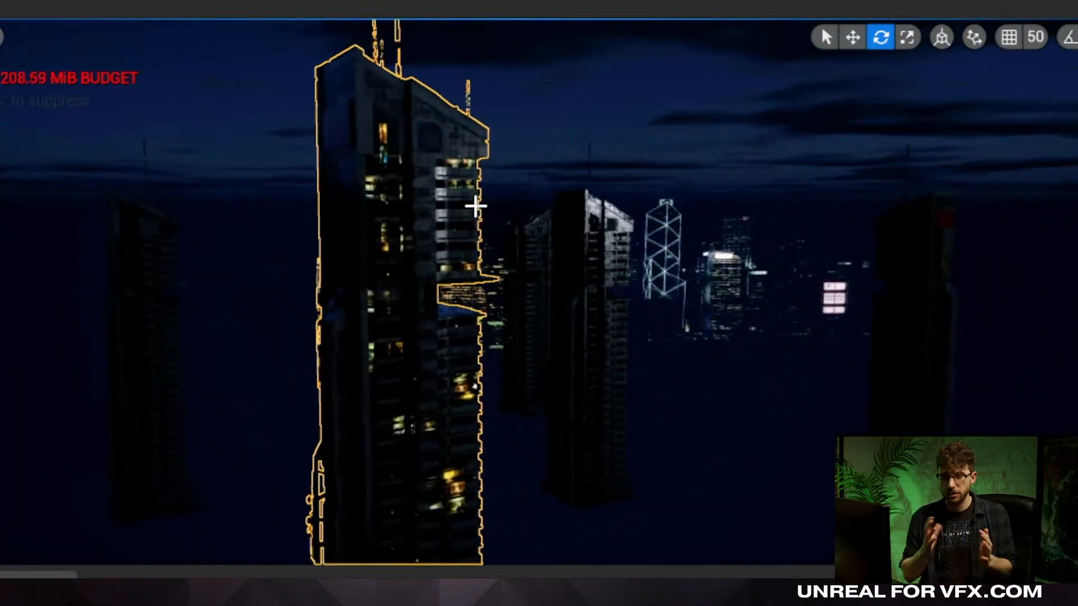
left_click(476, 207)
left_click(394, 239, "ctrl")
left_click(462, 164, "ctrl")
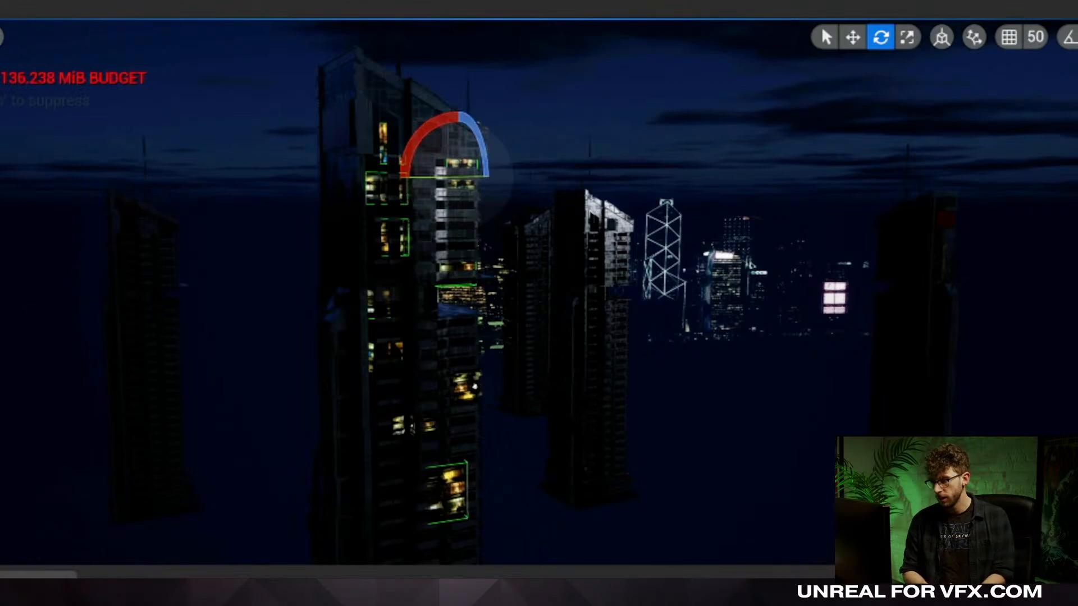
left_click(476, 387, "ctrl")
left_click(389, 238, "ctrl")
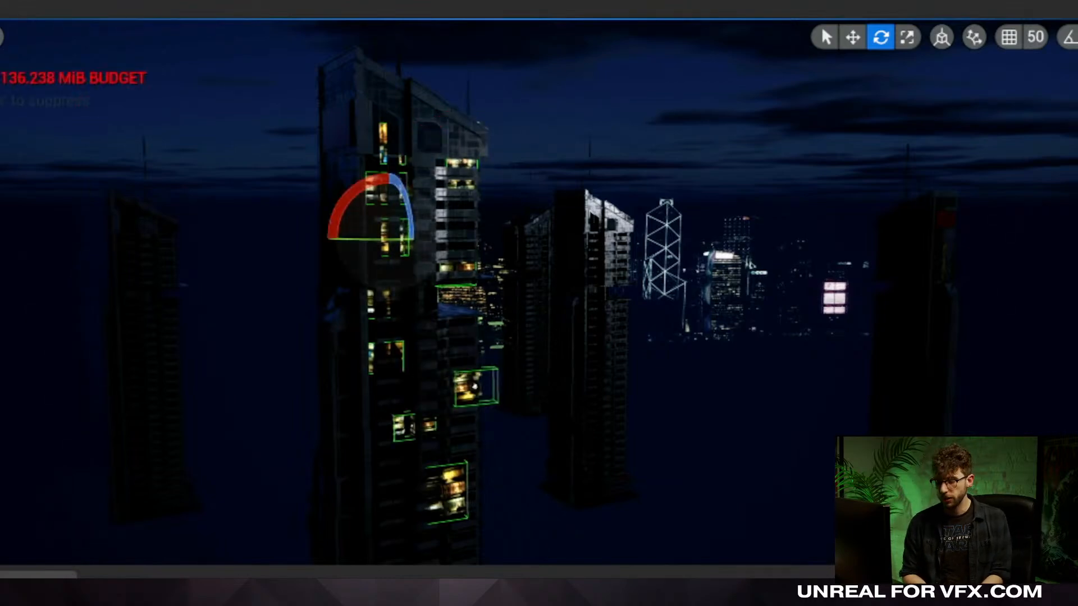
key("w")
left_click_drag(431, 387, 453, 372, "alt")
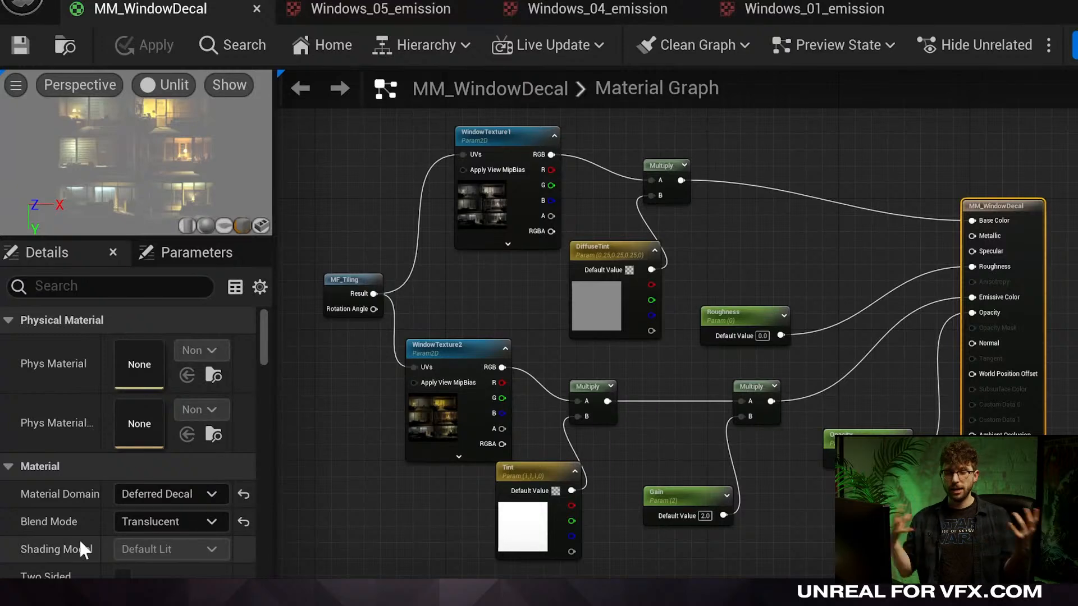
Examine the Windows_05_emission and Windows_04_emission textures used for the window decal material.
left_click(381, 9)
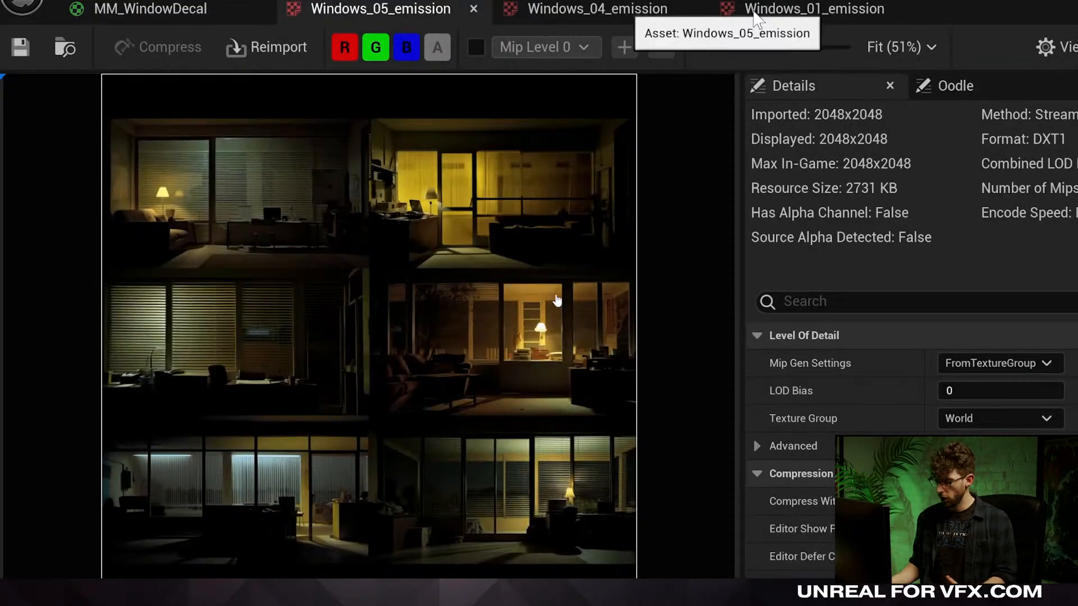
left_click(626, 8)
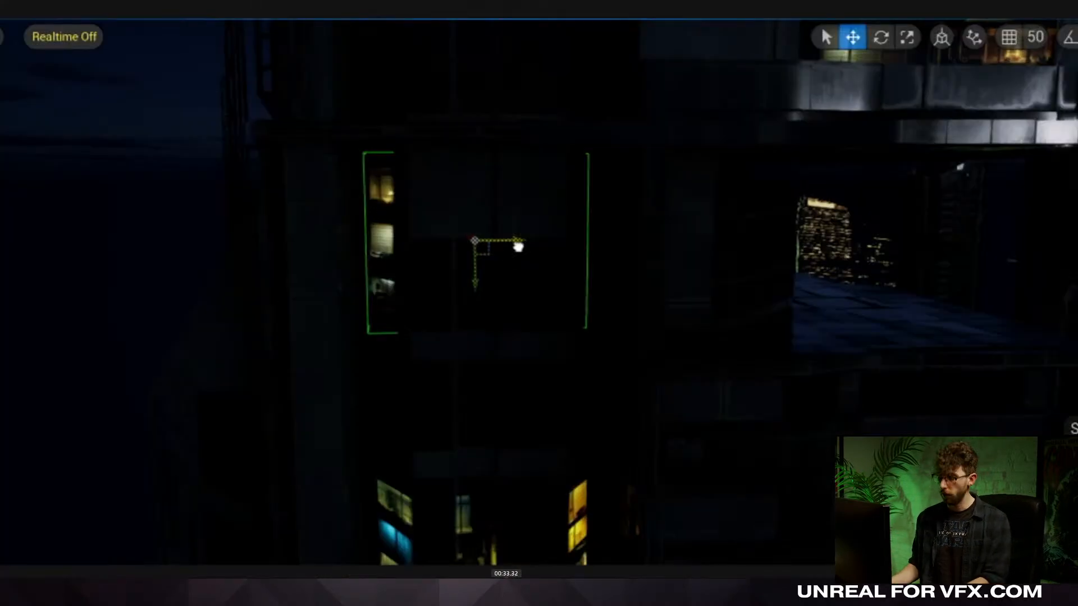
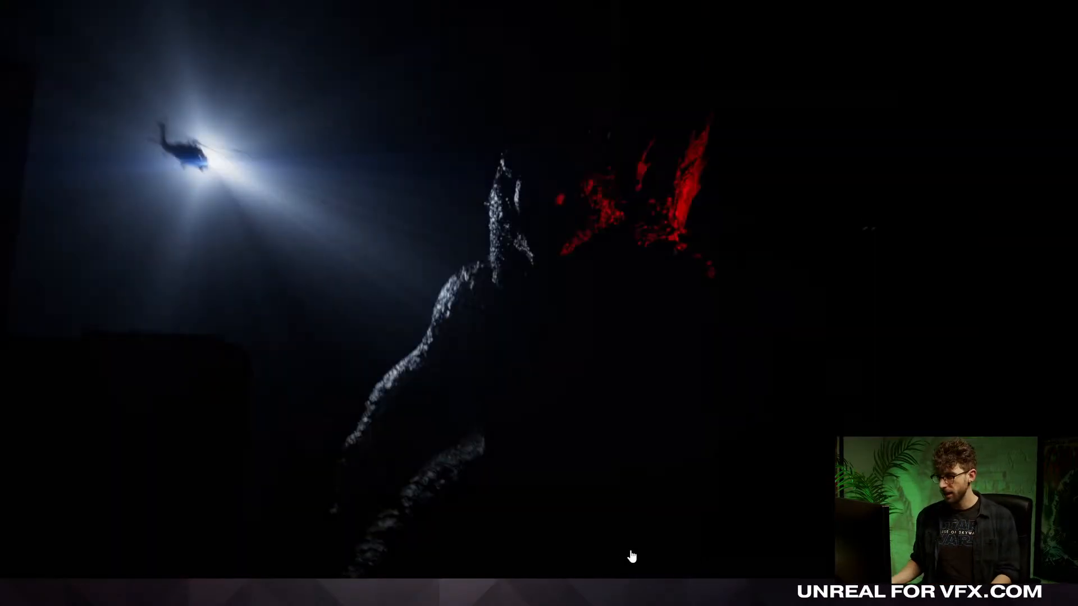
left_click_drag(577, 588, 528, 589)
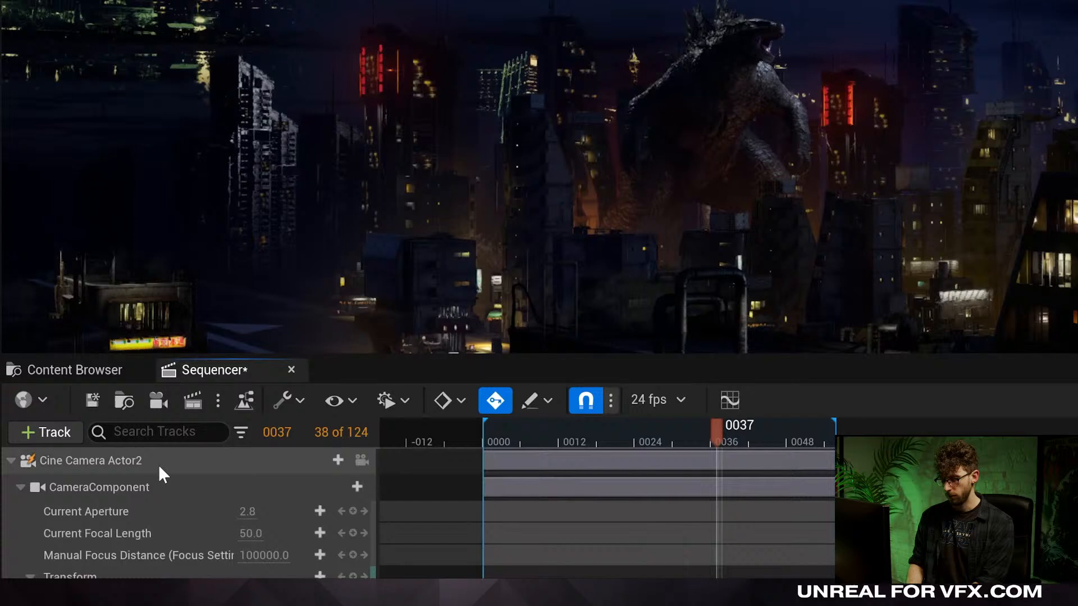
Export the Cine Camera Actor2 track from the sequence as an FBX file named LS_Flight00_cam.
right_click(161, 474)
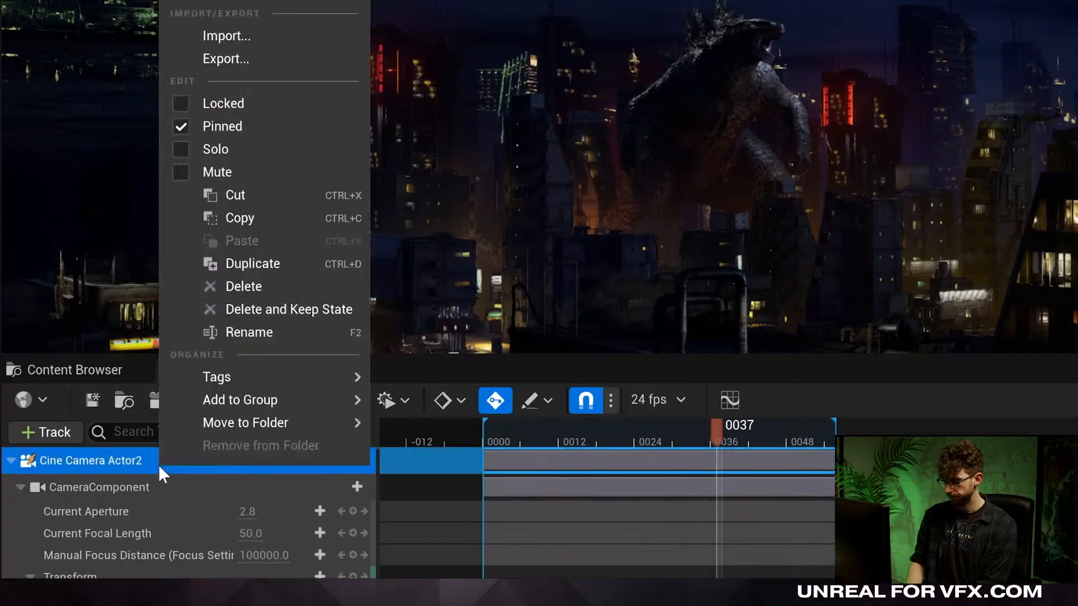
left_click(277, 59)
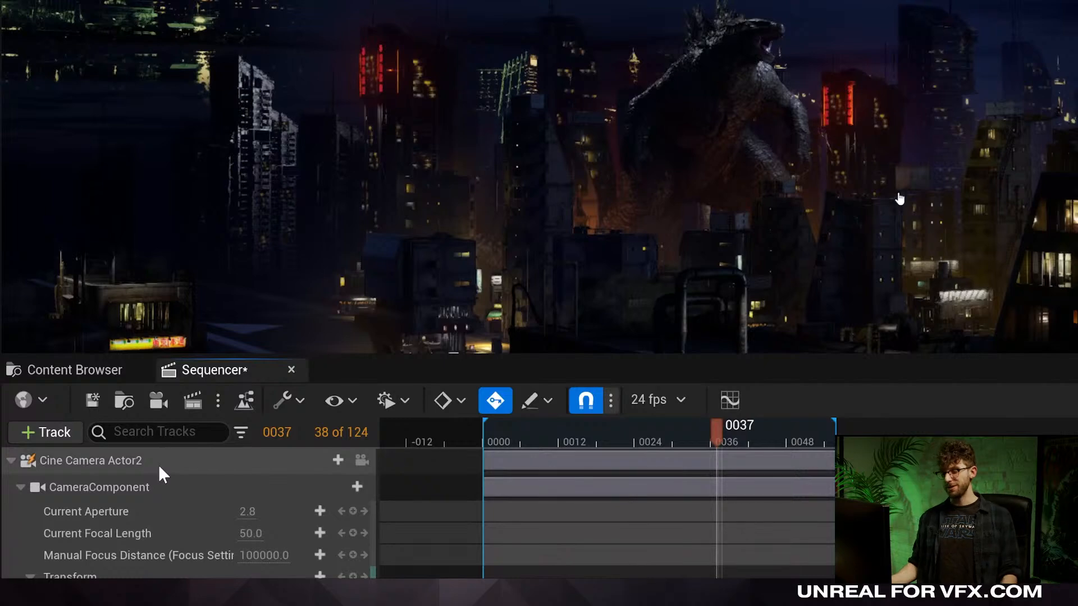
right_click(159, 465)
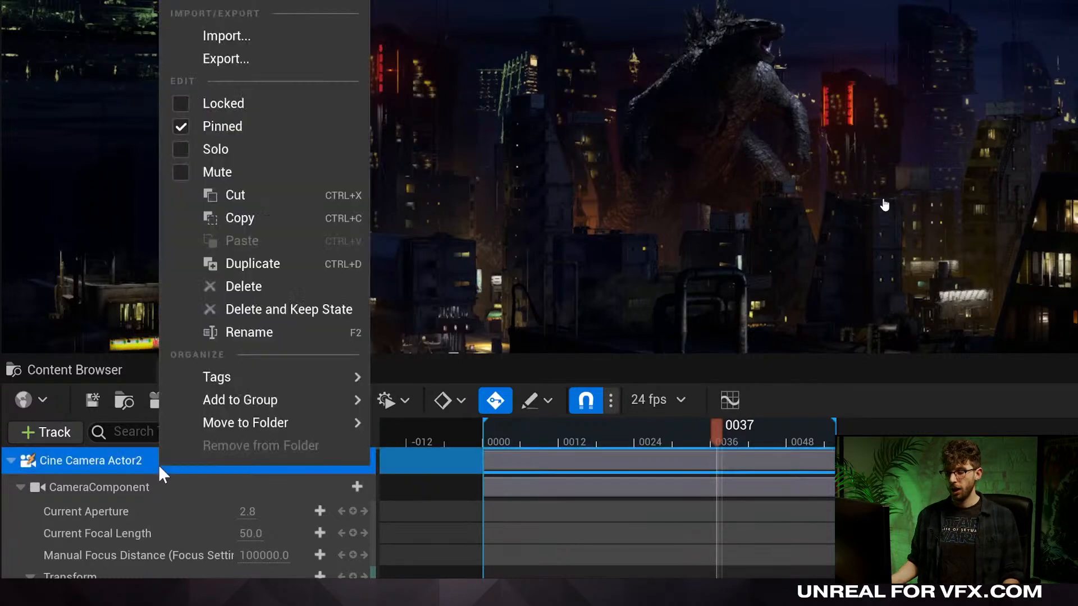
left_click(275, 60)
type("LS_Flight00")
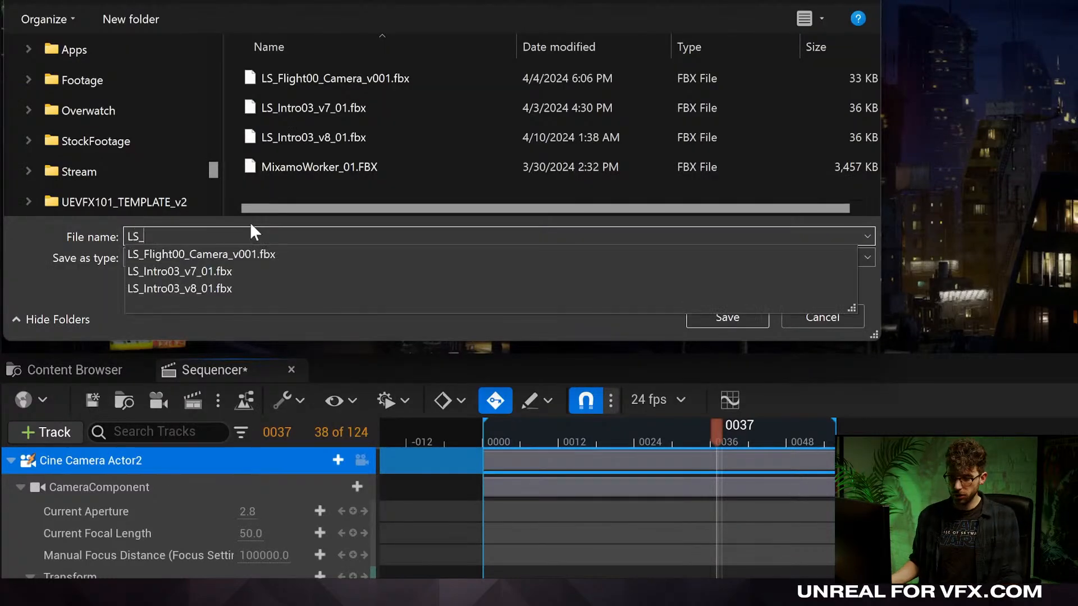
type("_cam")
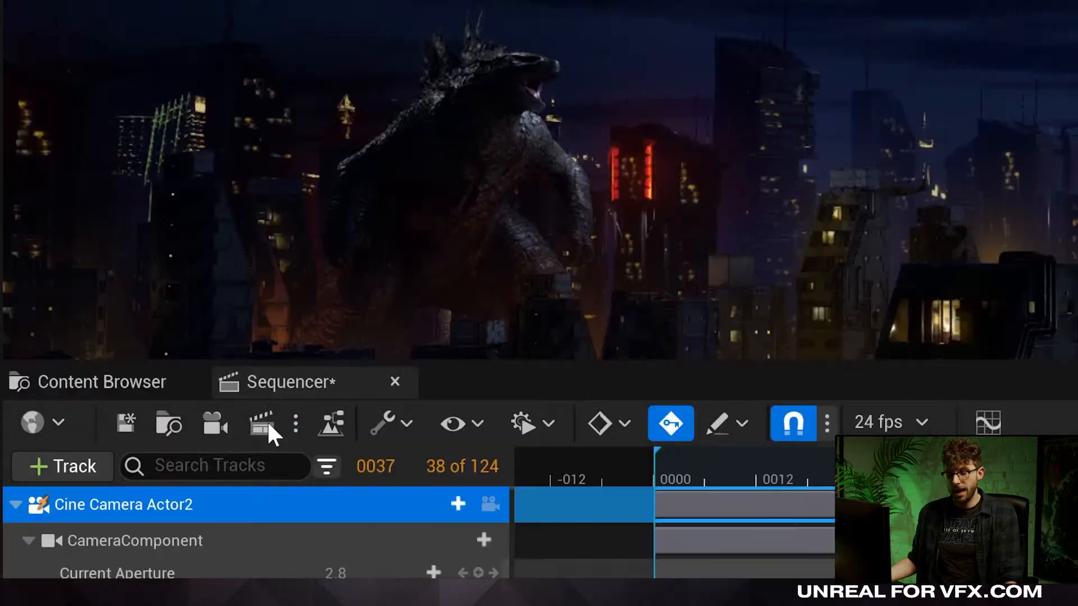
Send the sequence to the Movie Render Queue and add a 16-bit .exr sequence export to the LS_Flight_10_Josh3 job's configuration.
left_click(268, 420)
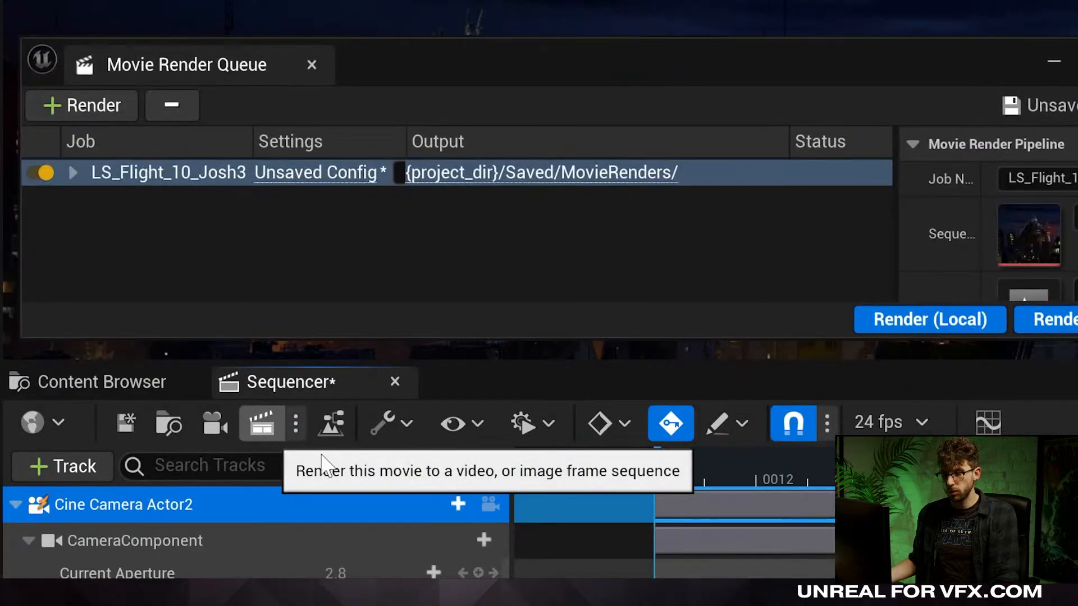
left_click(335, 173)
left_click(286, 43)
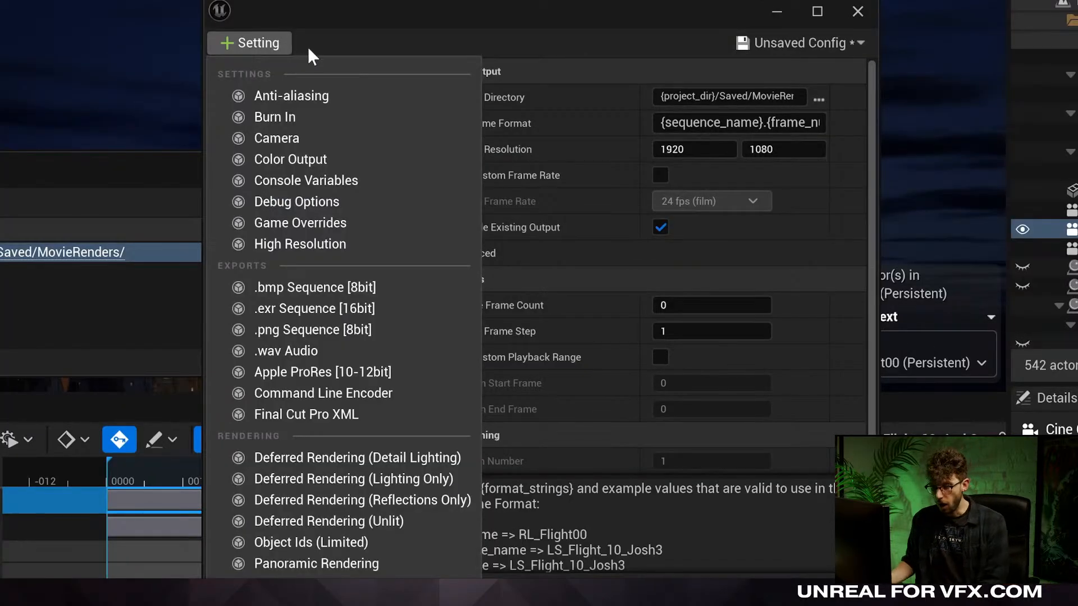
left_click(333, 306)
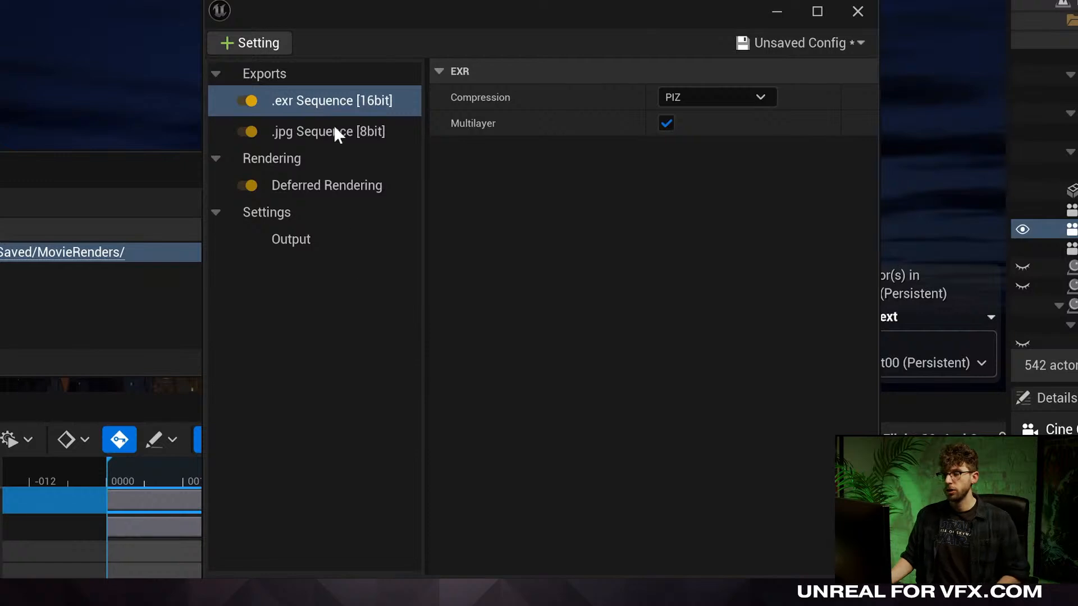
Enable both additional post process materials in the job's Deferred Rendering settings.
left_click(330, 185)
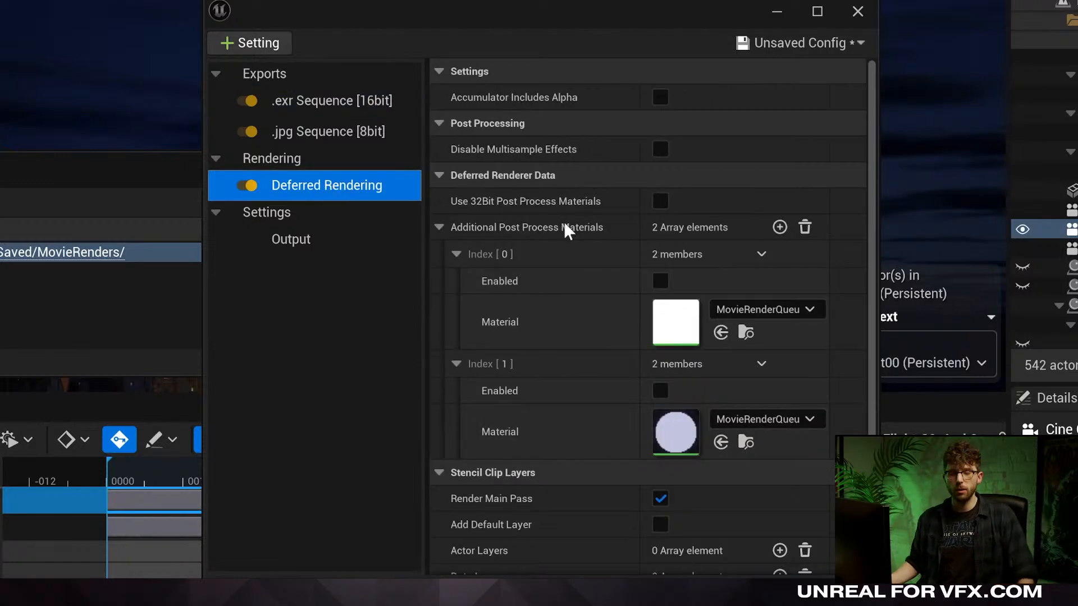
left_click(661, 392)
left_click(661, 280)
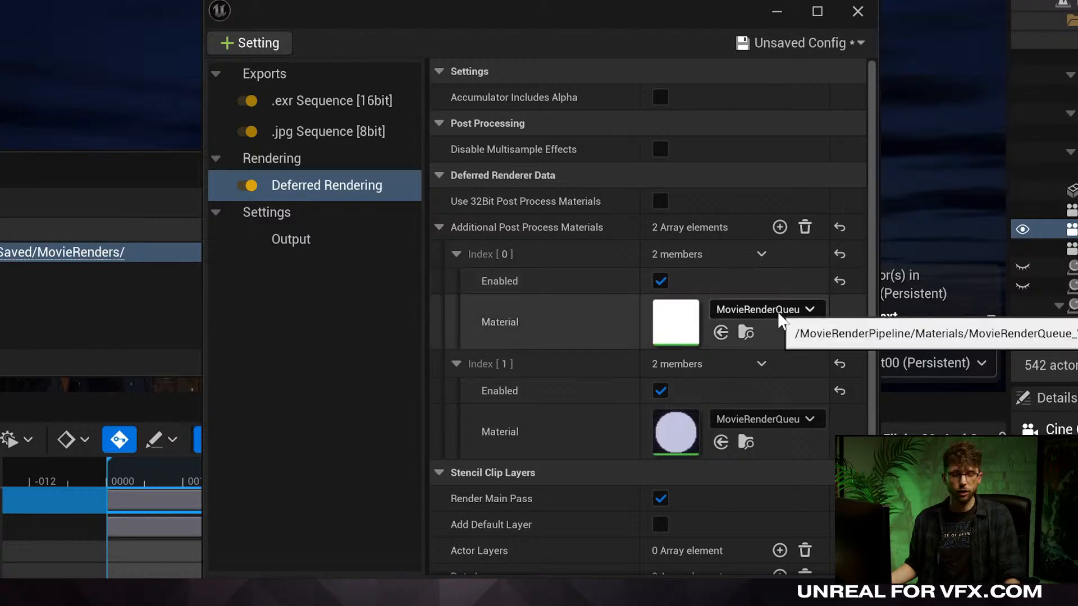
Look through the MovieRenderQueue pass materials available for the second additional post process material, keeping the assigned one.
left_click(767, 420)
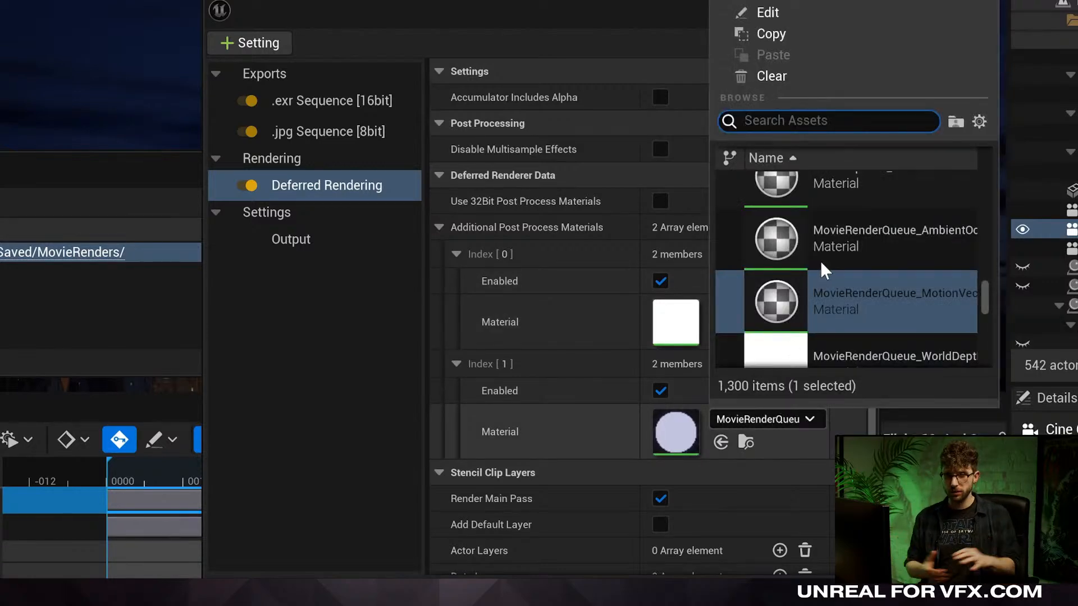
scroll(820, 261, "down", 1)
scroll(821, 262, "down", 2)
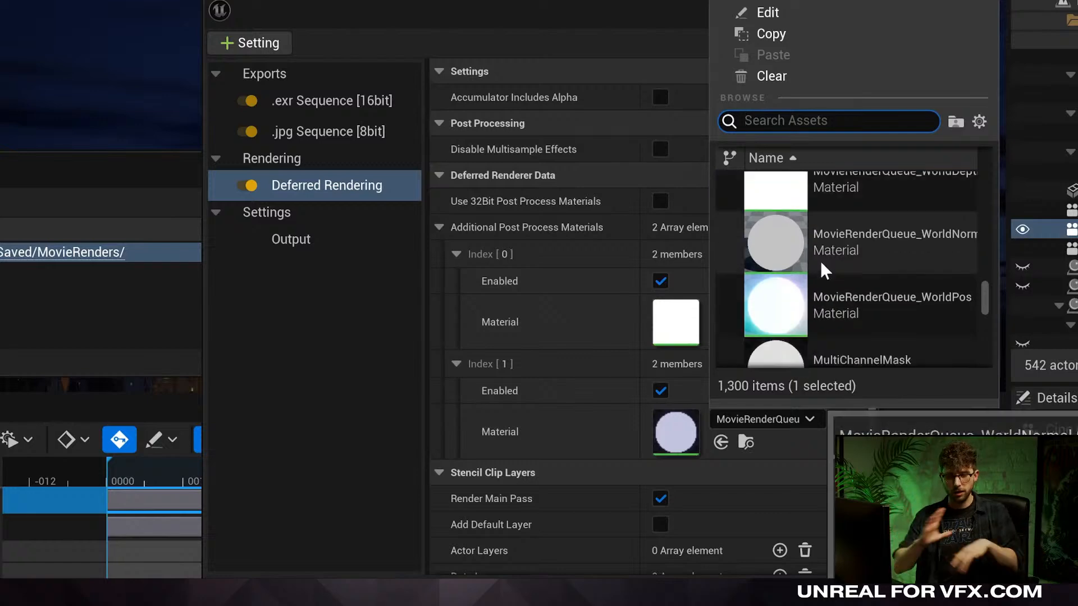
scroll(868, 282, "down", 1)
key("Escape")
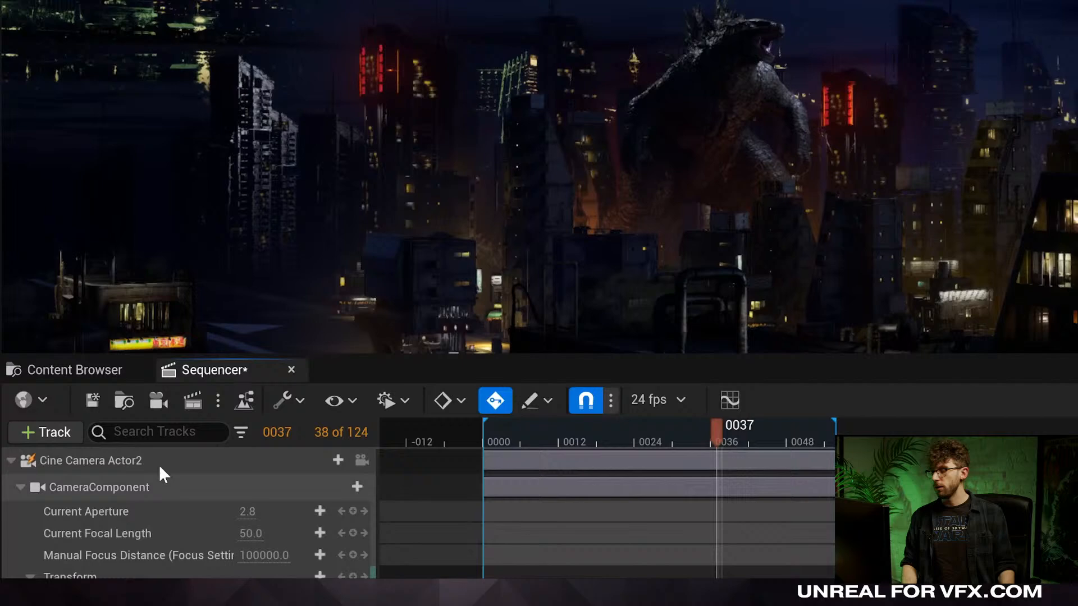
Start another export of the Cine Camera Actor2 track with a file name beginning with LS_Fli.
left_click(159, 465)
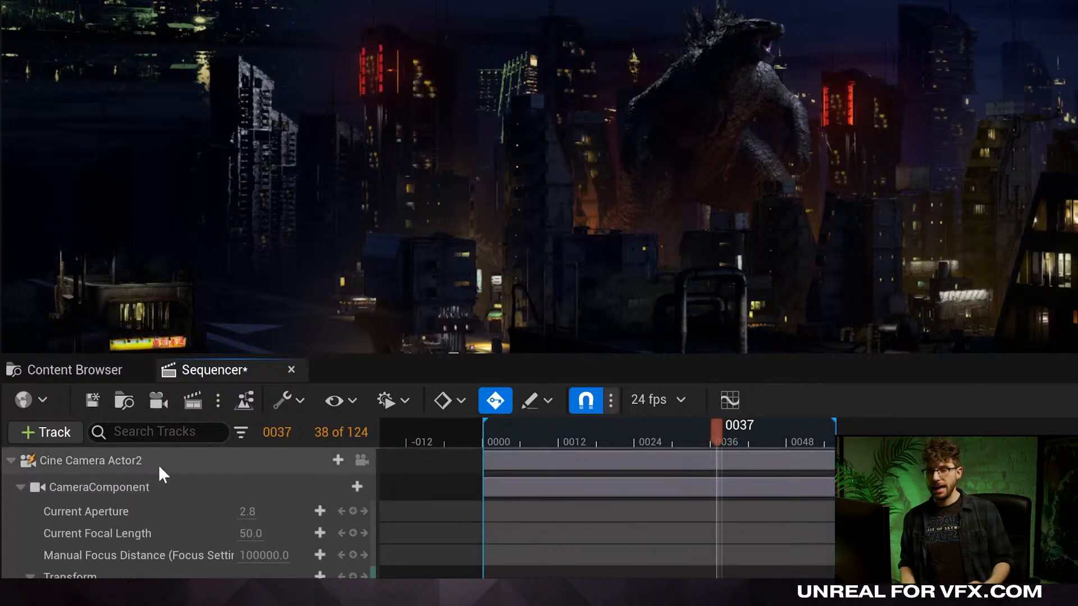
right_click(159, 465)
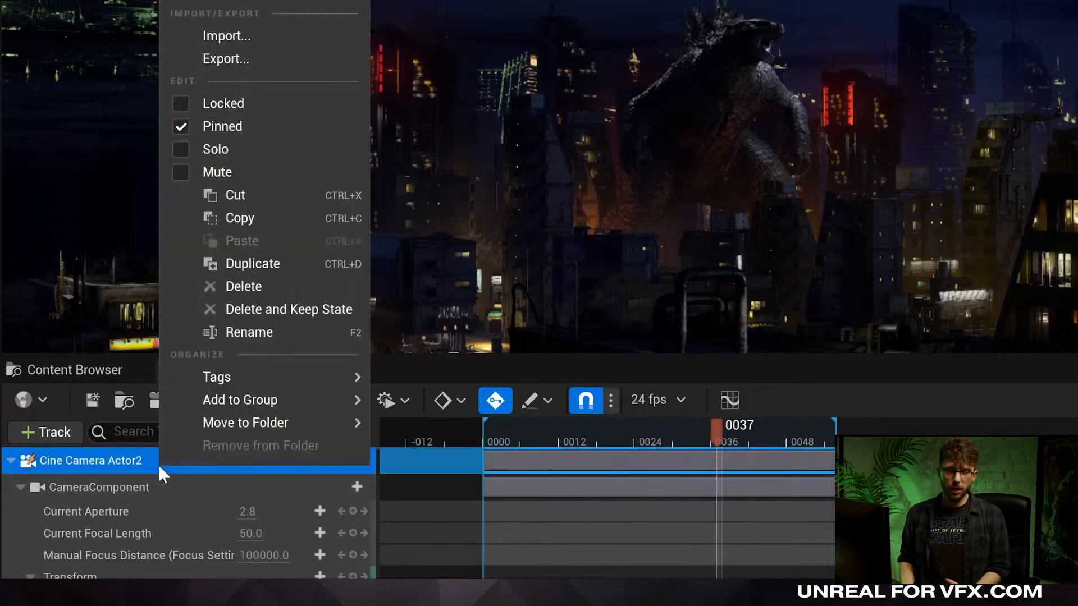
left_click(274, 58)
type("LS_Fli")
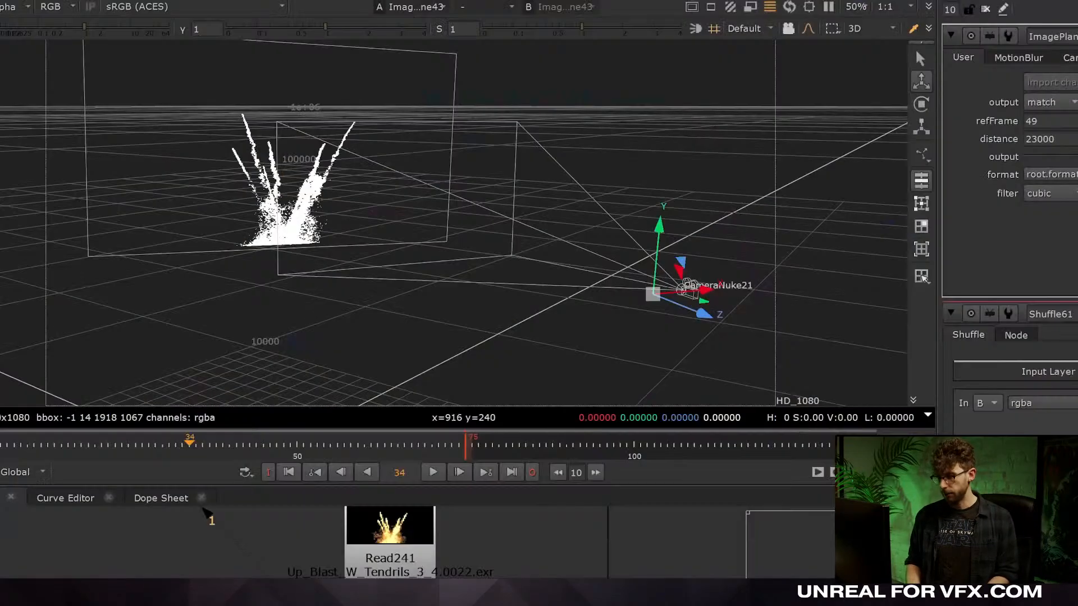
Switch to Nuke and lower the explosion image plane's distance to 4000 to bring it close to the camera.
left_click(1035, 139)
key("Down")
key("Down")
key("Down")
key("Down")
key("Down")
key("Down")
key("Down")
key("Down")
key("Down")
key("Down")
key("Down")
key("Down")
key("Down")
key("Down")
key("Down")
key("Down")
key("Down")
key("Down")
key("Down")
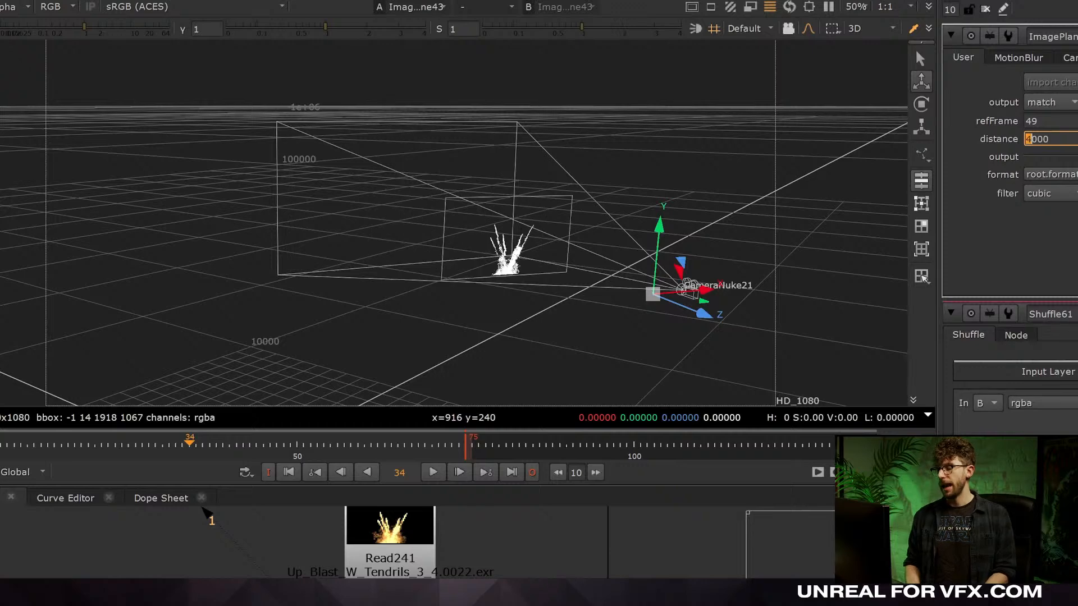
Raise the explosion image plane's distance to 36000 and bring it back to 31000.
key("Up")
key("Up")
key("Up")
key("Up")
key("Up")
key("Up")
key("Up")
key("Up")
key("Up")
key("Up")
key("Up")
key("Up")
key("Up")
key("Up")
key("Up")
key("Up")
key("Up")
key("Up")
key("Up")
key("Up")
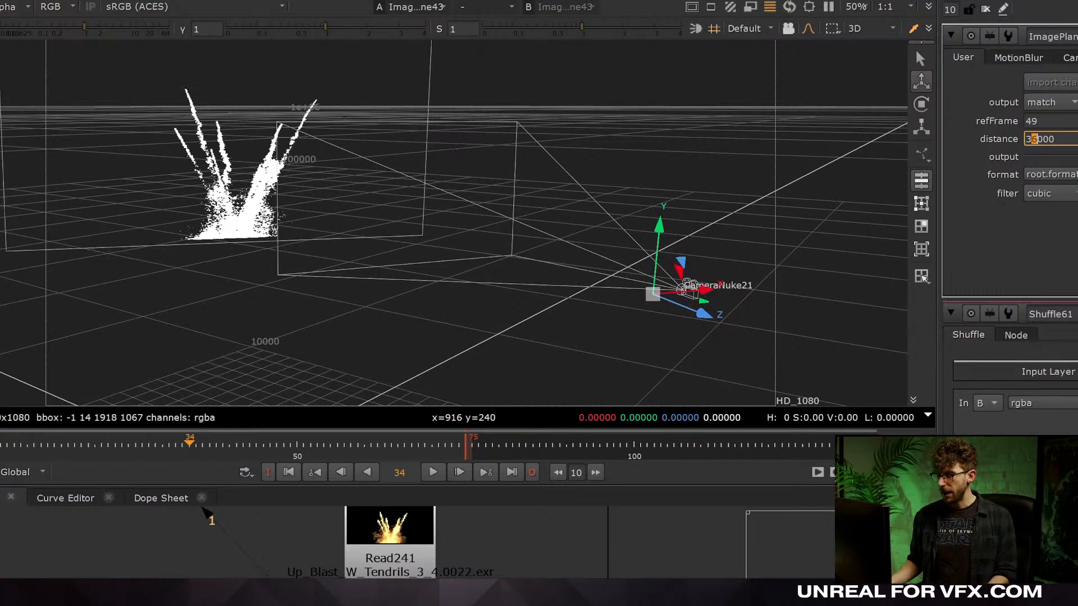
key("Down")
key("Down")
key("Down")
key("Down")
key("Down")
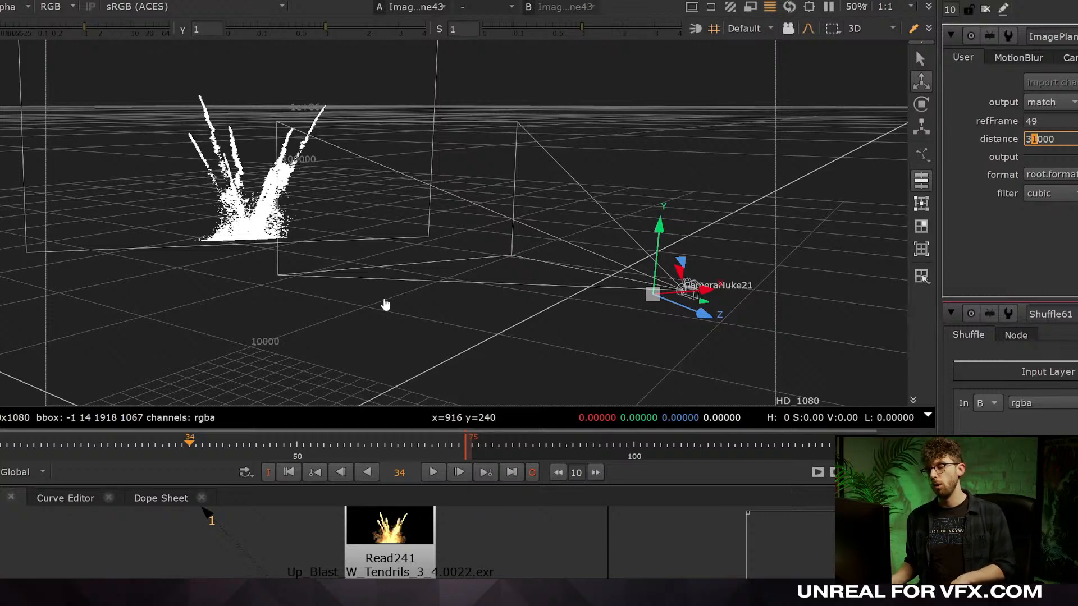
Undo the last distance changes and lower the explosion image plane's distance to 13000.
key("ctrl+z")
key("ctrl+z")
key("ctrl+z")
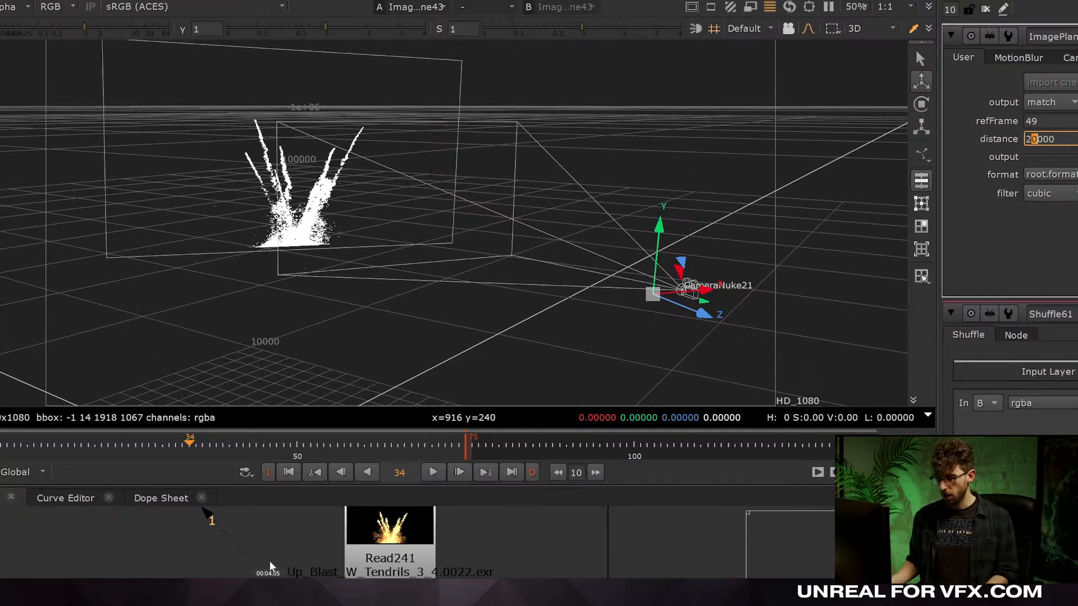
key("Down")
key("Down")
key("Down")
key("Down")
key("Down")
key("Down")
key("Down")
key("Down")
key("Down")
key("Down")
key("Down")
key("Down")
key("Down")
key("Down")
key("Down")
key("Down")
key("Down")
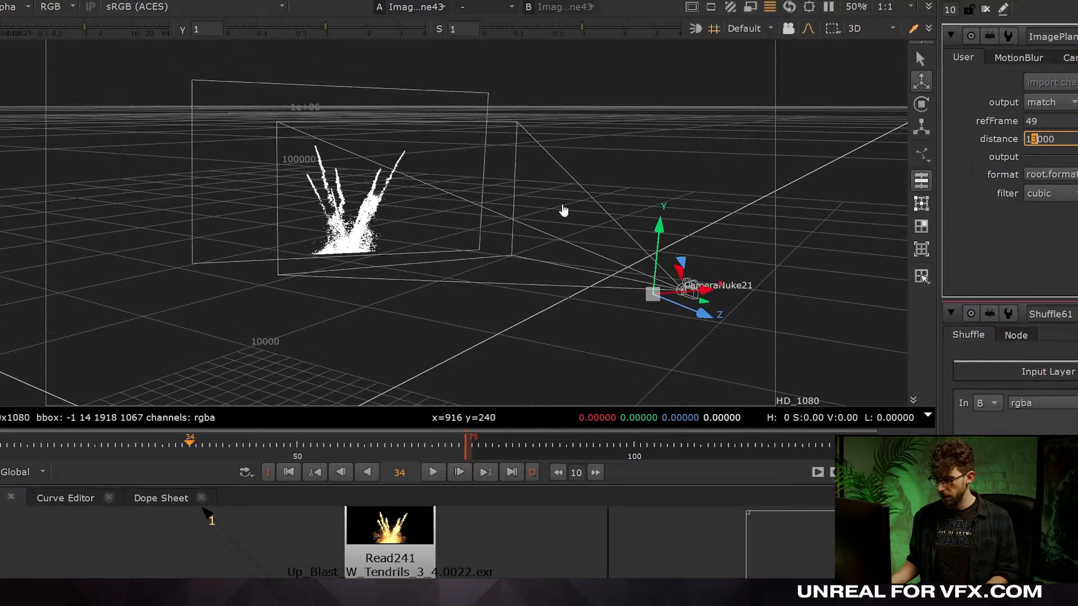
Raise the explosion image plane's distance to 22000 and fine-tune its depth relative to the camera.
key("Up")
key("Up")
key("Up")
key("Up")
key("Up")
key("Up")
key("Up")
key("Up")
key("Up")
key("Up")
key("Up")
key("Up")
key("Up")
key("Up")
key("Up")
key("Up")
key("Up")
key("Up")
key("Up")
key("Up")
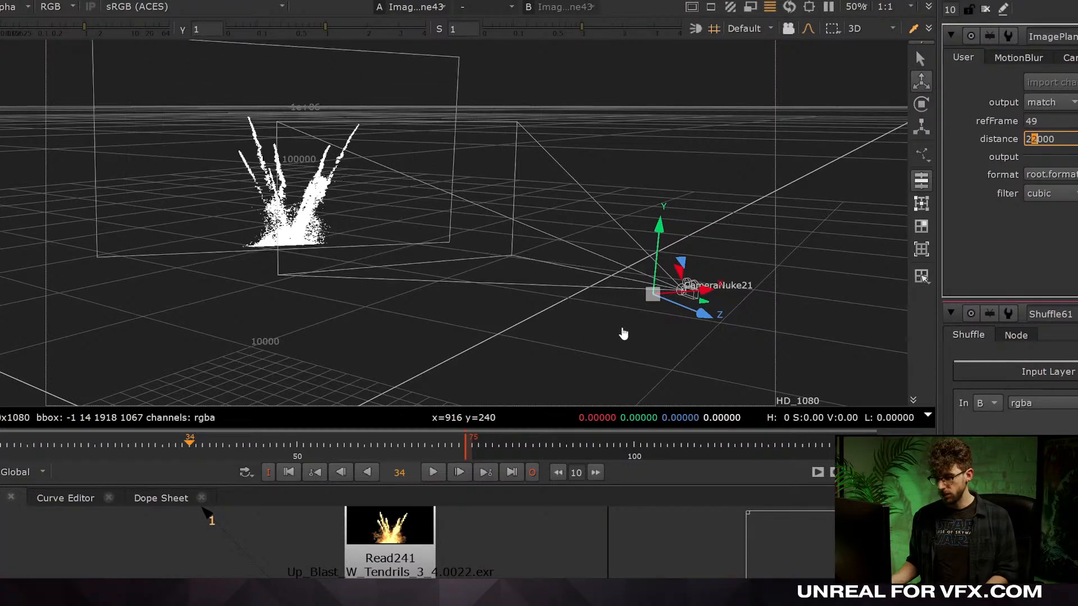
key("Down")
key("Down")
key("Down")
key("Down")
key("Down")
key("Down")
key("Down")
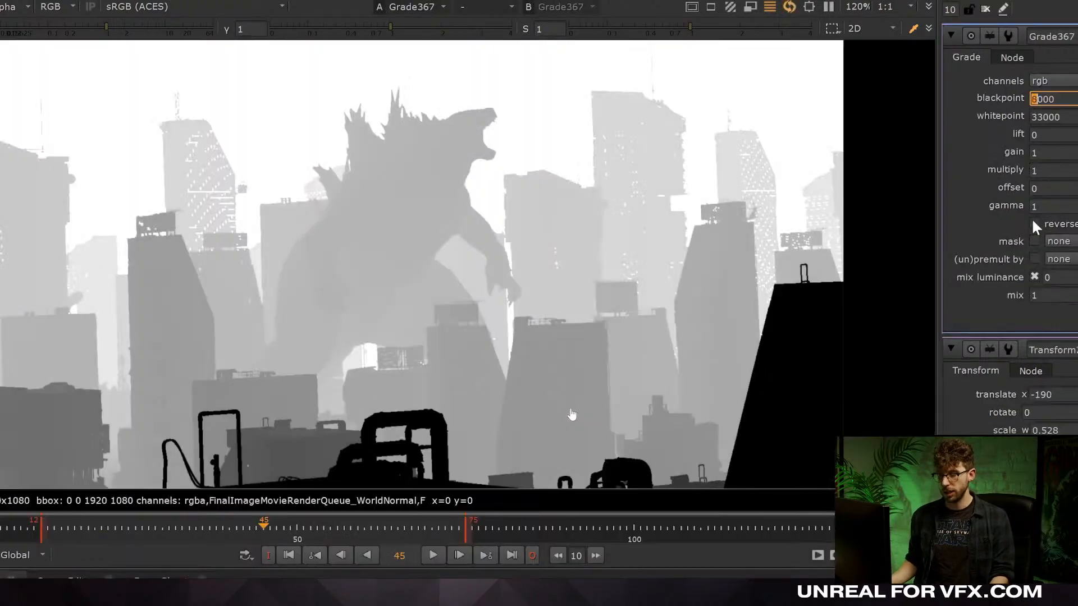
Try blackpoint values of 19000 and -5000 on the Grade367 depth matte.
key("Up")
key("Up")
key("Up")
key("Down")
key("Down")
key("Down")
key("Down")
key("Down")
key("Down")
key("Down")
key("Down")
key("Down")
key("Down")
key("Down")
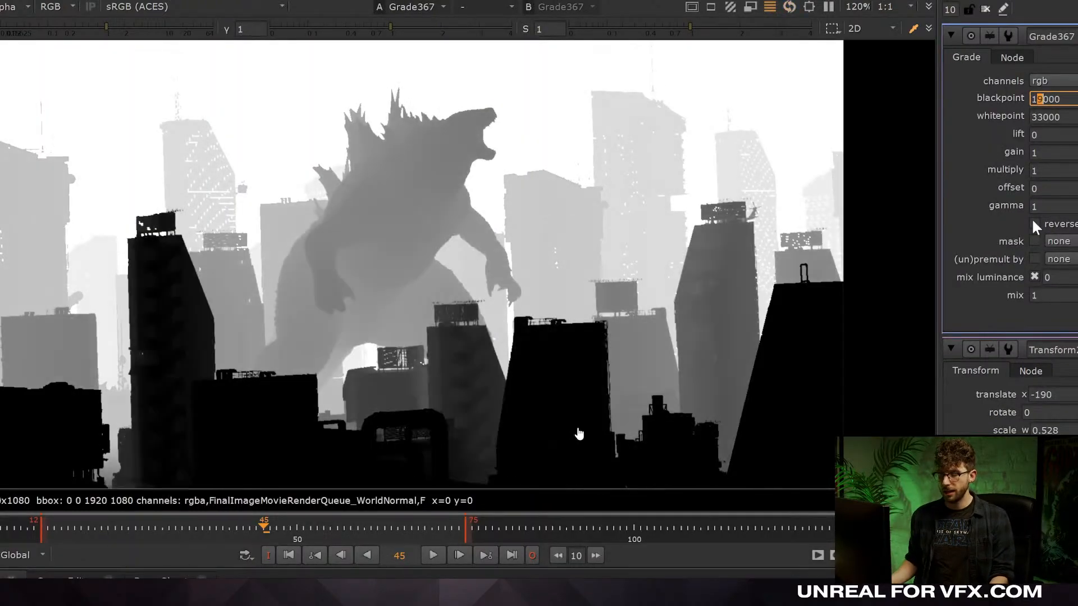
key("Down")
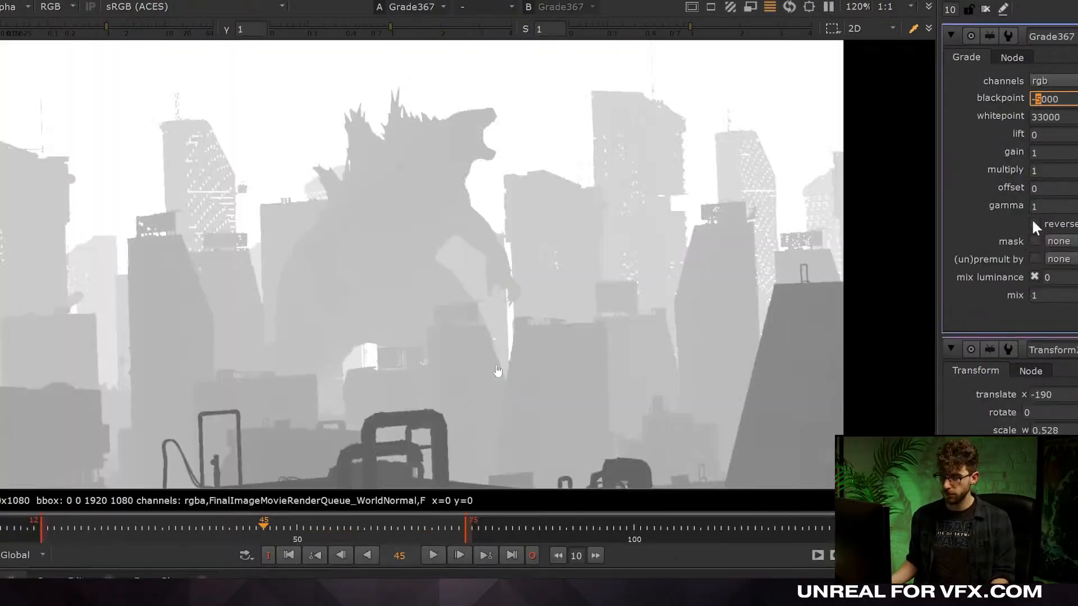
Set the depth grade's blackpoint to 11000 and view the explosion composite in Merge294.
key("Up")
key("Up")
key("Up")
key("Down")
key("Down")
key("Down")
key("Down")
key("Down")
key("Down")
key("Down")
key("Down")
key("Down")
key("Down")
key("Down")
key("Down")
key("Down")
key("Down")
key("Down")
key("Up")
key("Up")
key("Up")
key("Up")
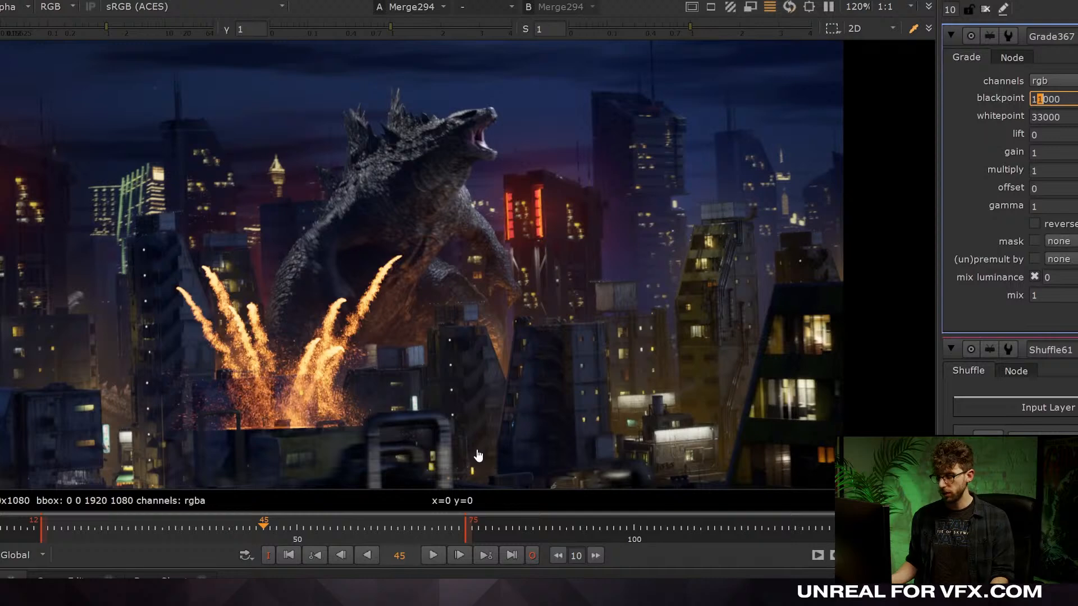
Raise the depth grade's blackpoint to 20000 to hold the explosion out behind the buildings, and bring it back to 13000.
key("Up")
key("Up")
key("Up")
key("Up")
key("Up")
key("Up")
key("Up")
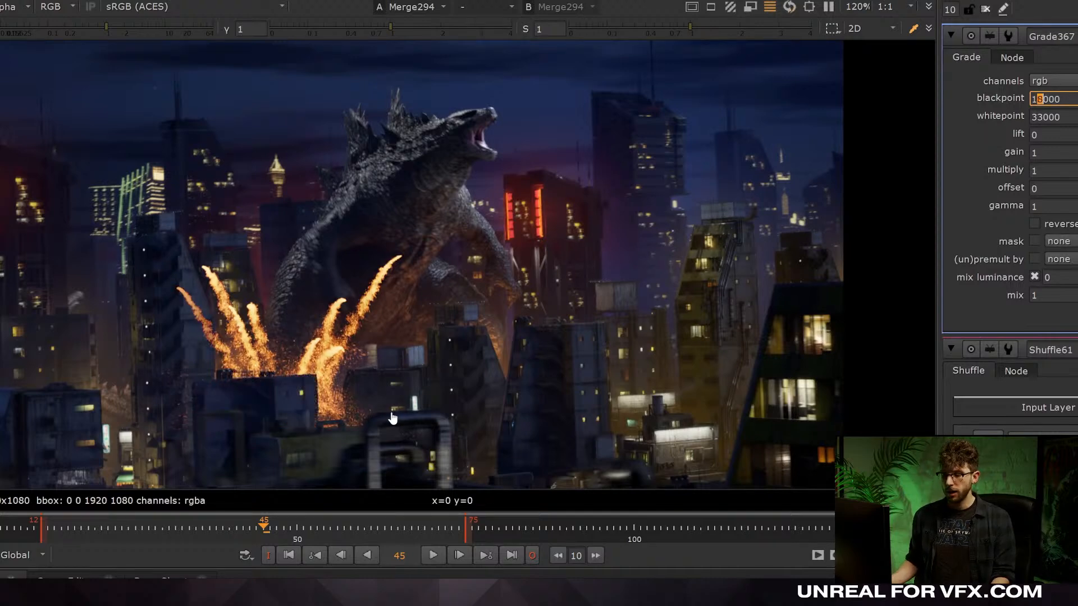
key("Up")
key("Up")
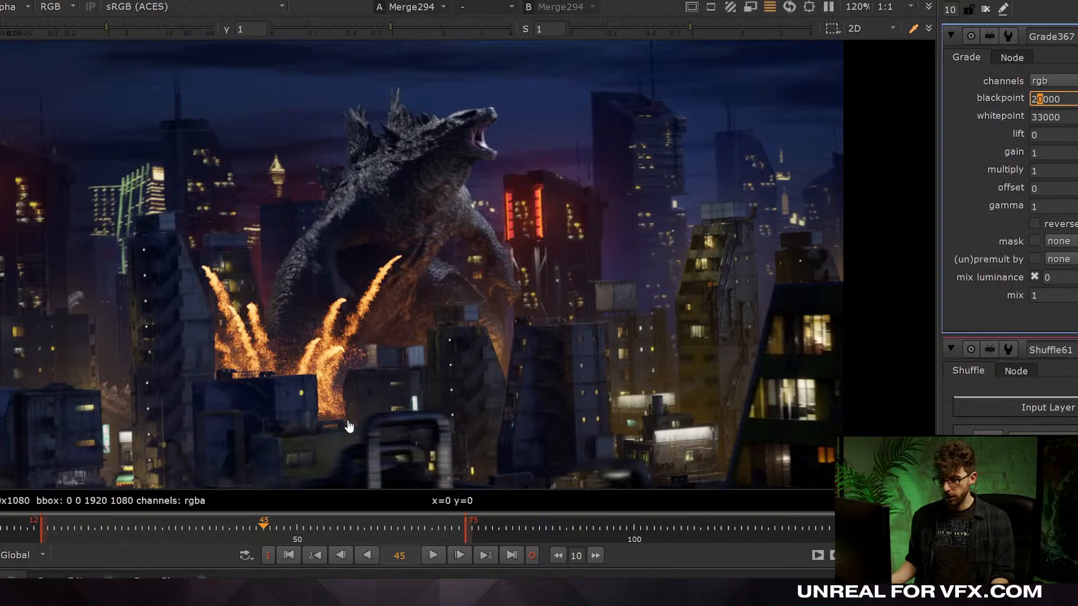
key("Up")
key("Down")
key("Down")
key("Down")
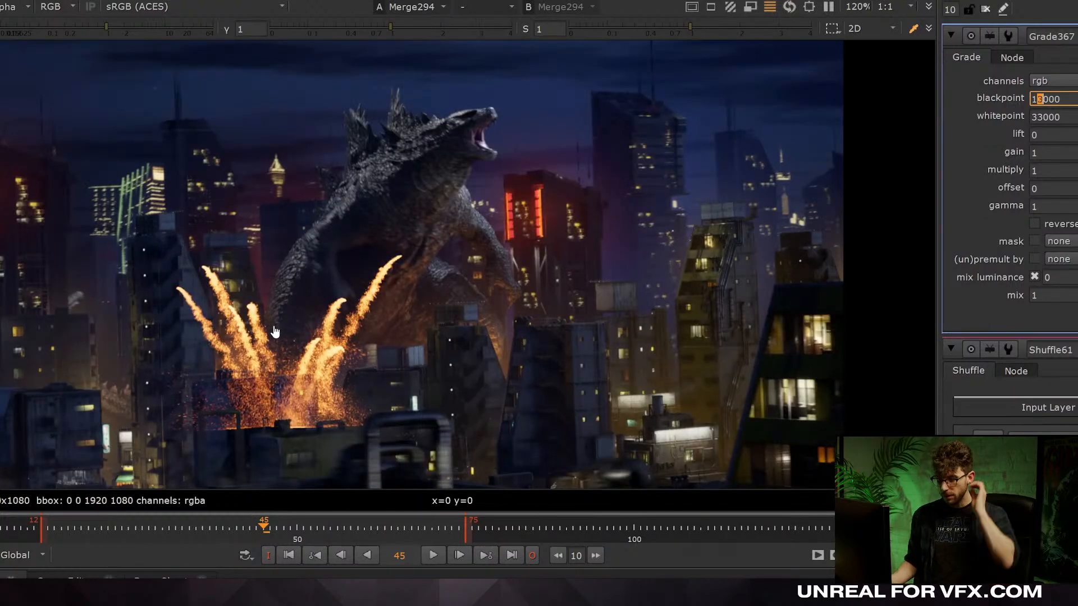
Set the depth grade's blackpoint to 20000 and its whitepoint to 43000.
key("Up")
key("Up")
key("Up")
key("Up")
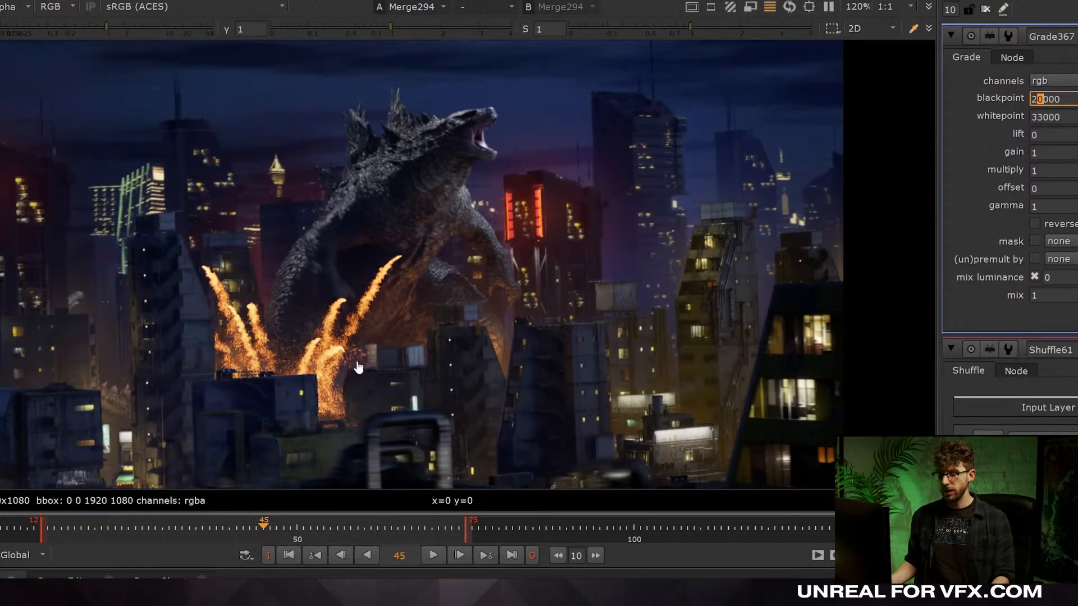
key("Tab")
key("Up")
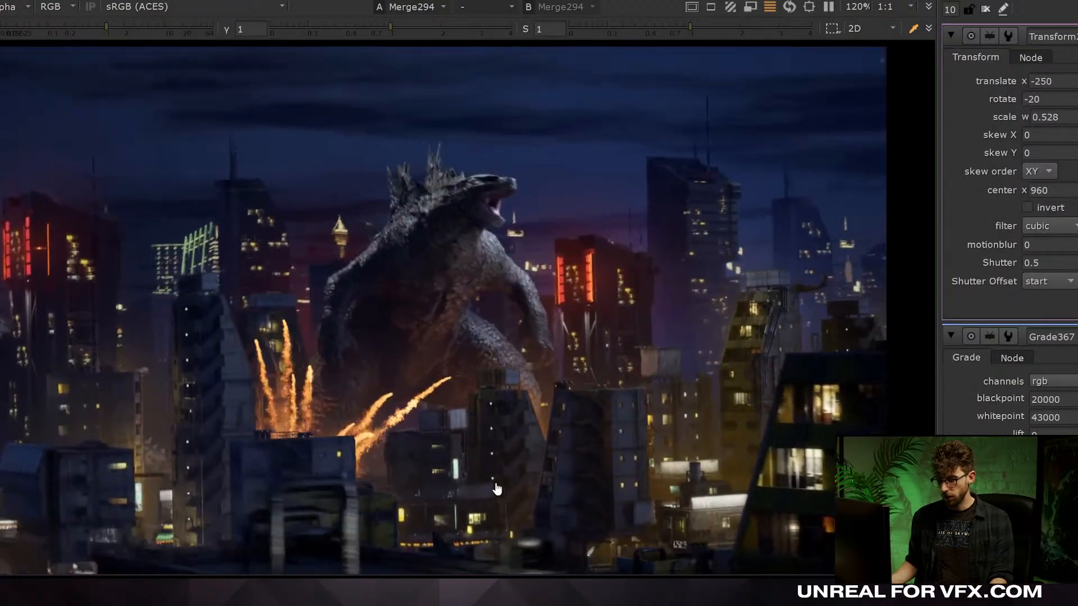
Sample positions across Godzilla's arms with PMatte32 and place the position matte on his chest.
key("1")
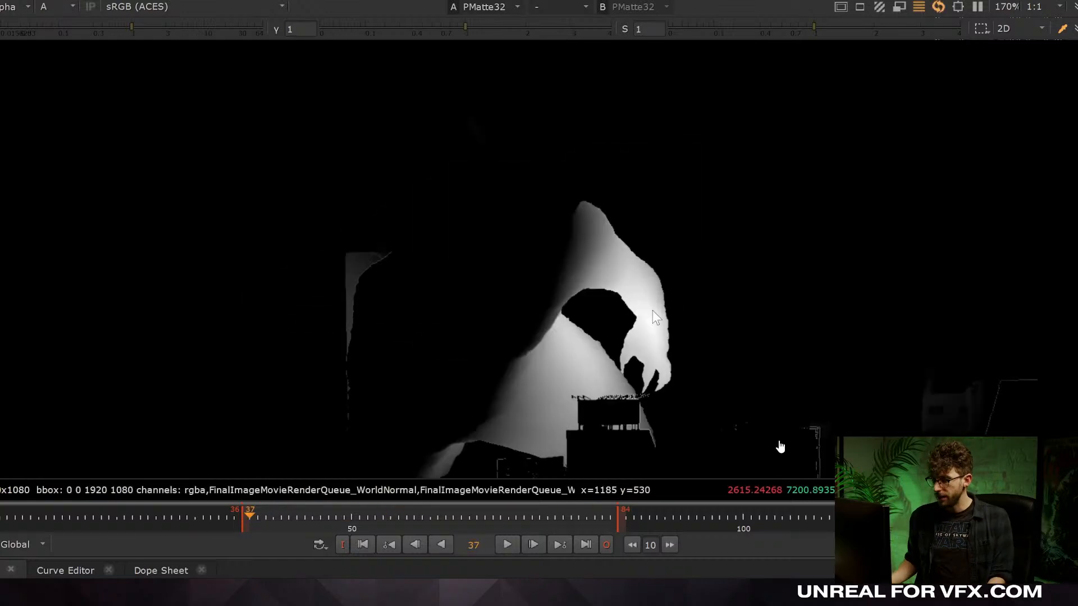
left_click_drag(652, 311, 618, 271, "ctrl")
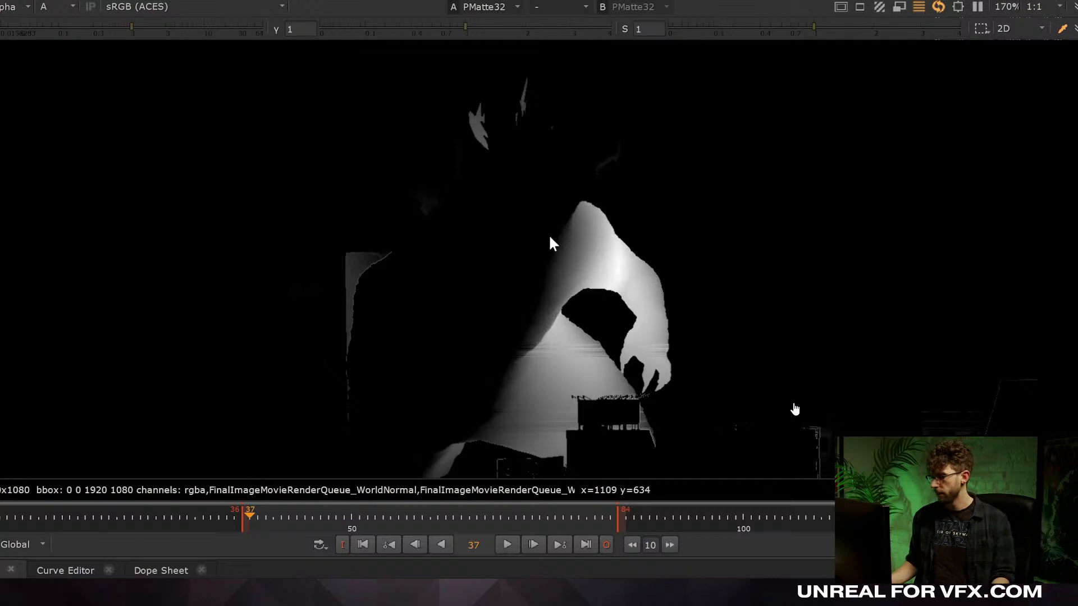
left_click_drag(550, 237, 370, 322, "ctrl")
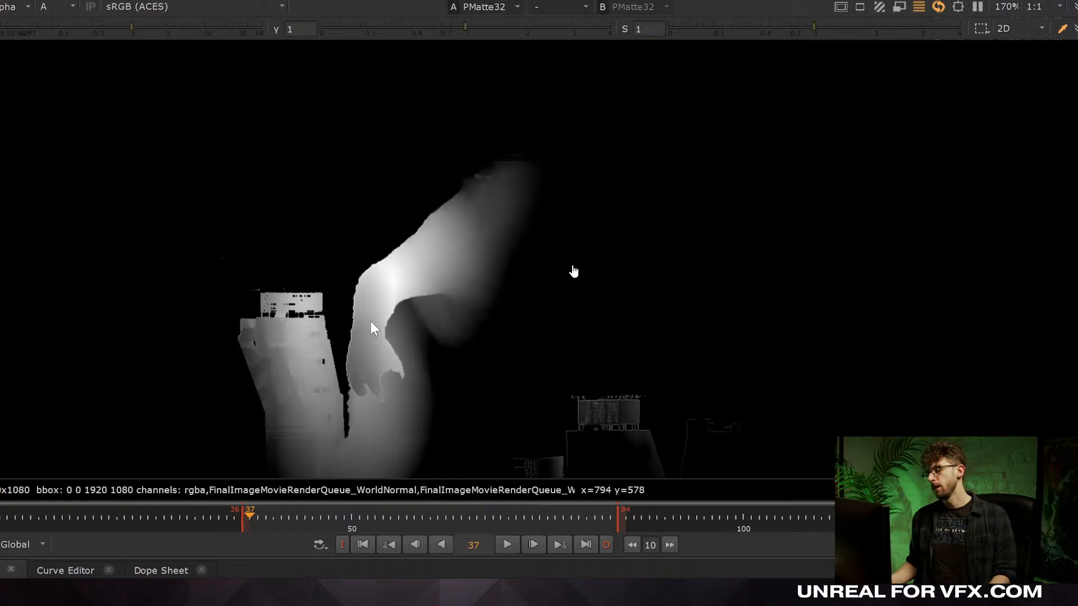
left_click_drag(371, 322, 500, 245, "ctrl")
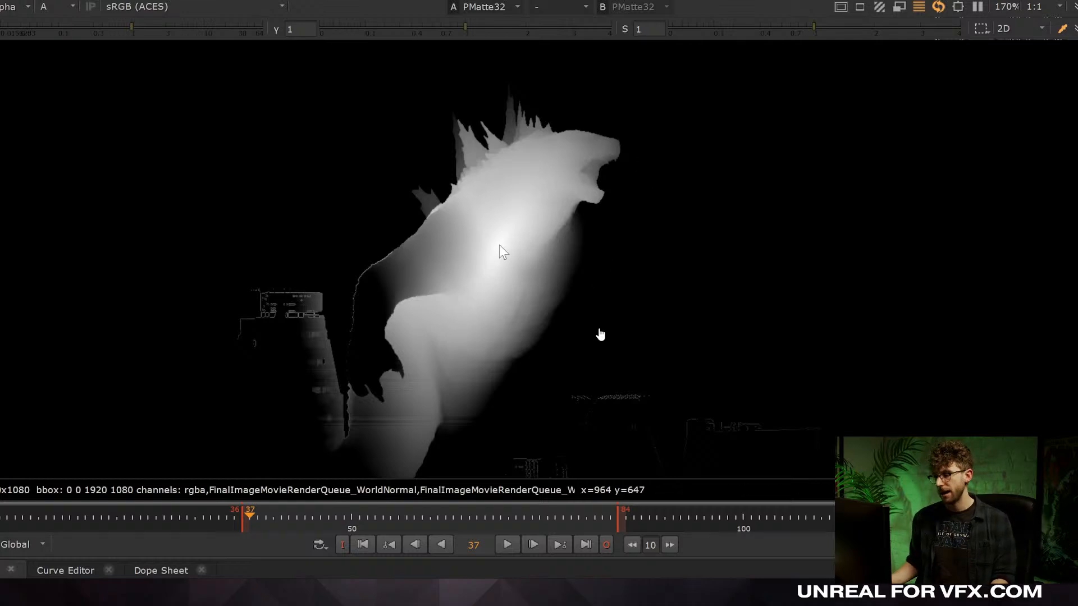
Play back the smoke element in the Merge314 result.
key("l")
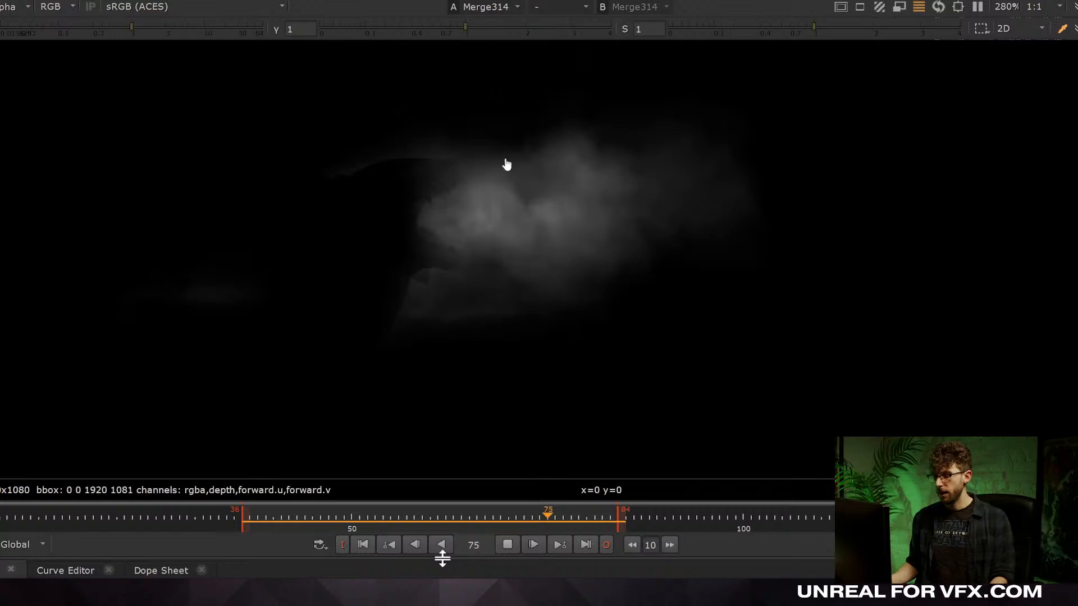
key("l")
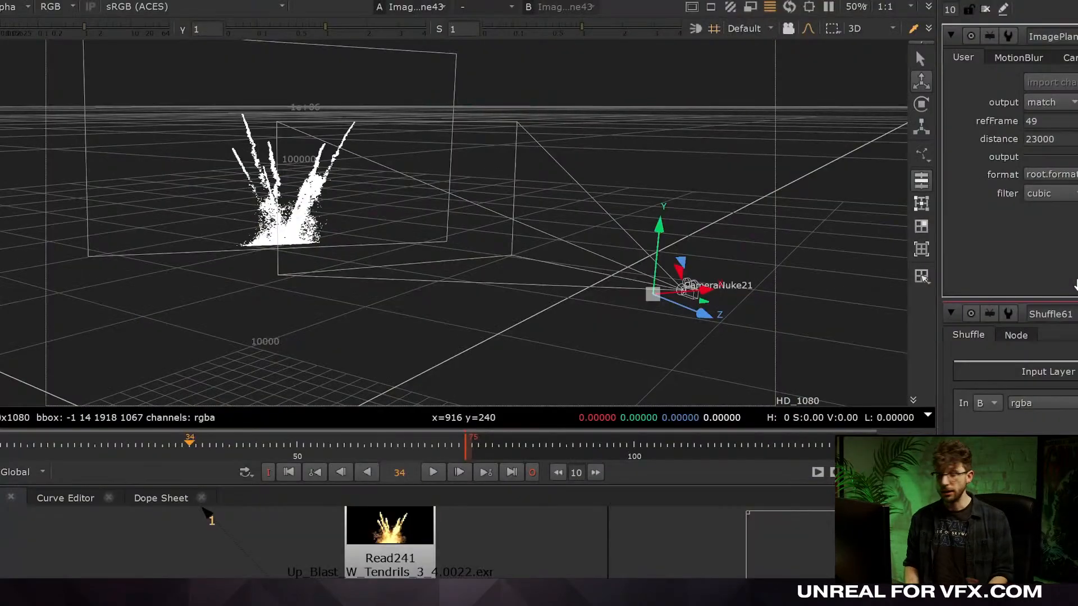
Lower the explosion image plane's distance to 9000 in the 3D view.
key("Down")
key("Down")
key("Down")
key("Down")
key("Down")
key("Down")
key("Down")
key("Down")
key("Down")
key("Down")
key("Down")
key("Down")
key("Down")
key("Down")
key("Down")
key("Down")
key("Down")
key("Down")
key("Down")
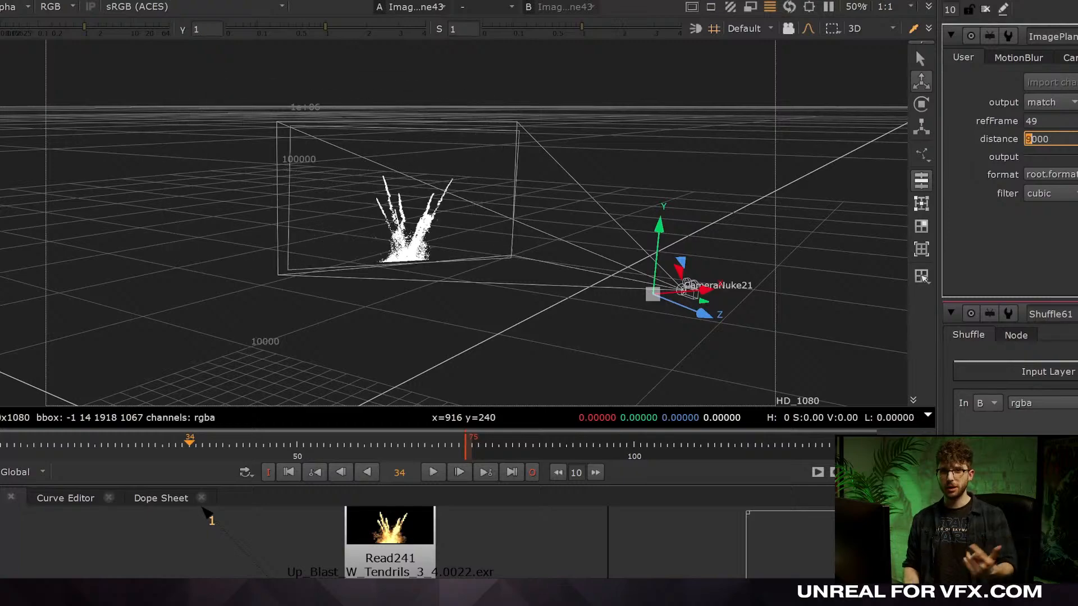
Raise the explosion image plane's distance again to push it away from the camera.
key("Up")
key("Up")
key("Up")
key("Up")
key("Up")
key("Up")
key("Up")
key("Up")
key("Up")
key("Up")
key("Up")
key("Up")
key("Up")
key("Up")
key("Up")
key("Up")
key("Up")
key("Up")
key("Up")
key("Up")
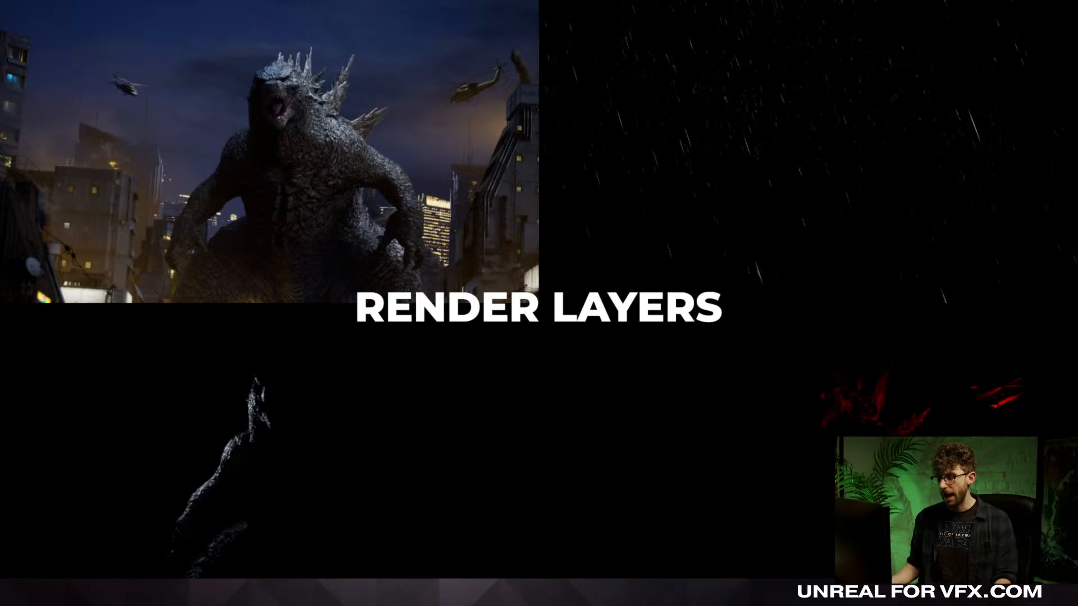
left_click(342, 583)
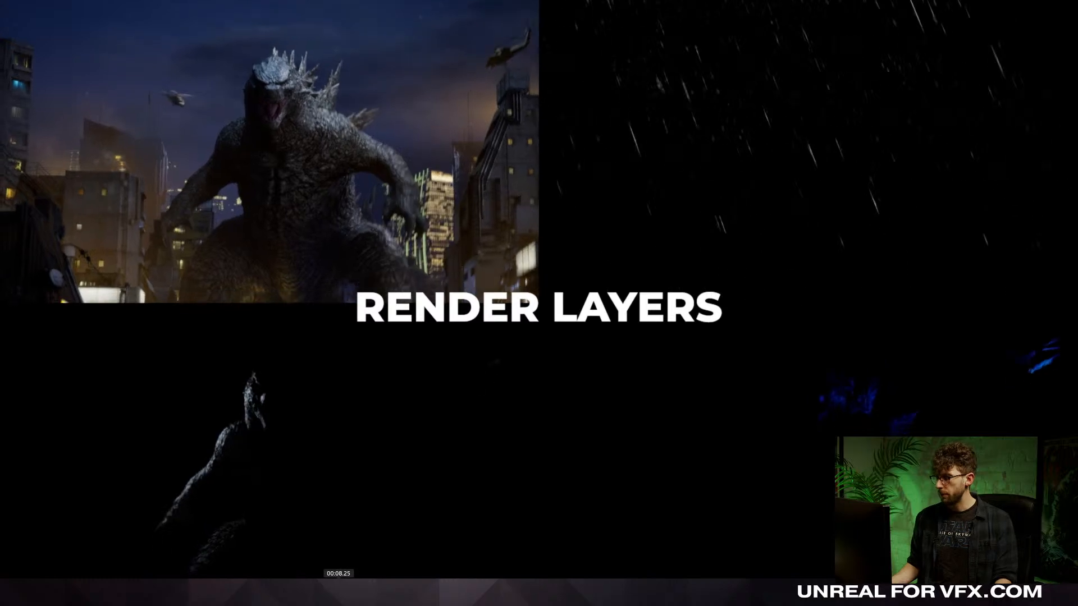